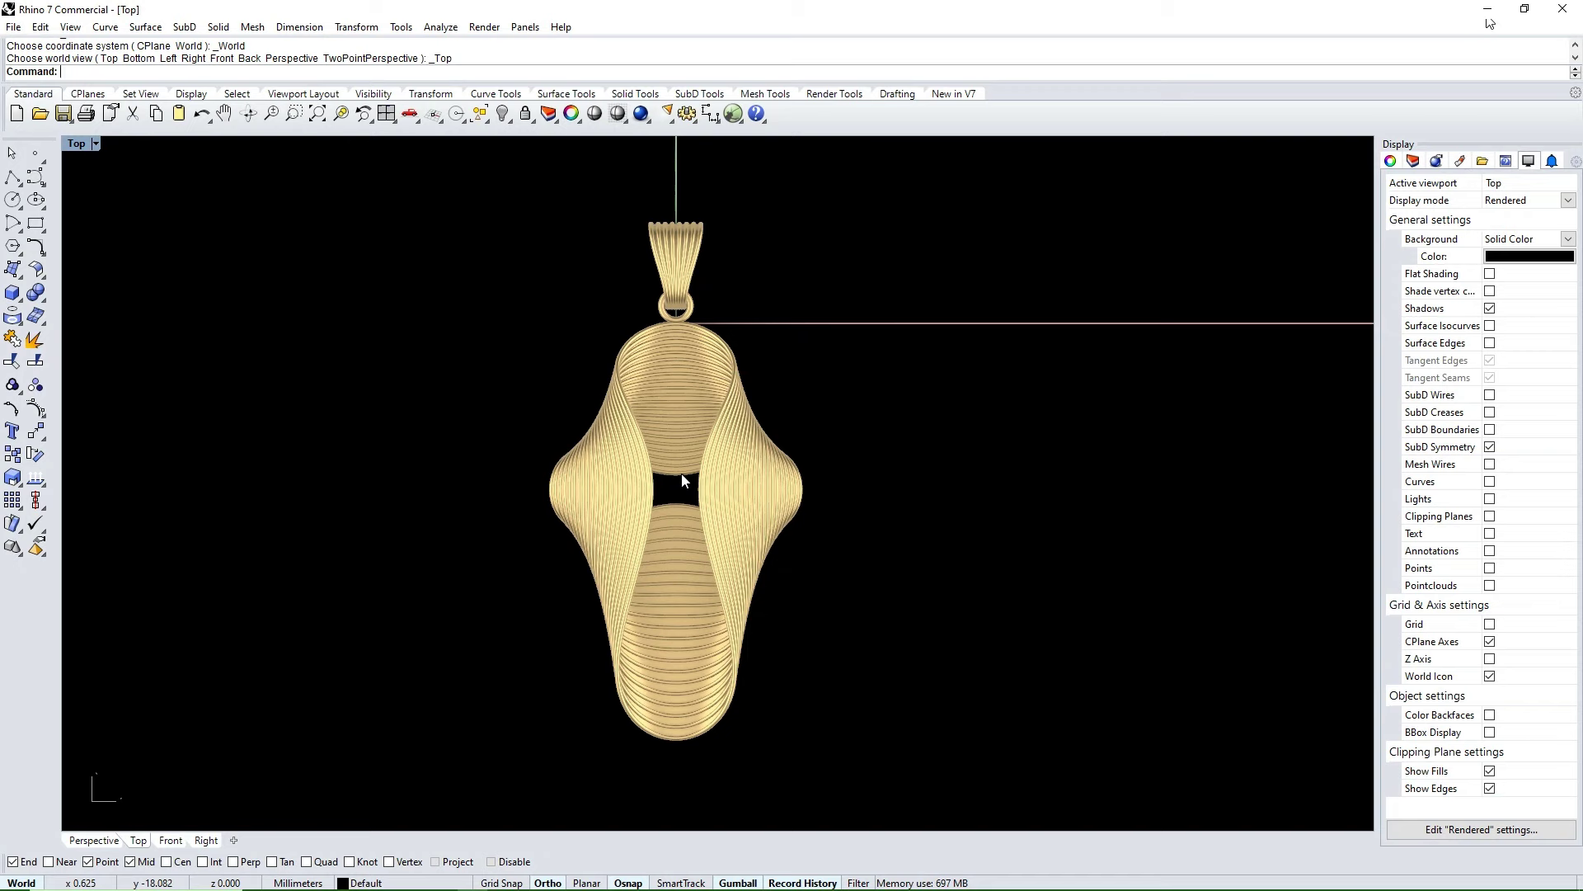
- Review the gold pendant in Front, Right and Perspective views, orbiting around it
key(ctrl+F2)
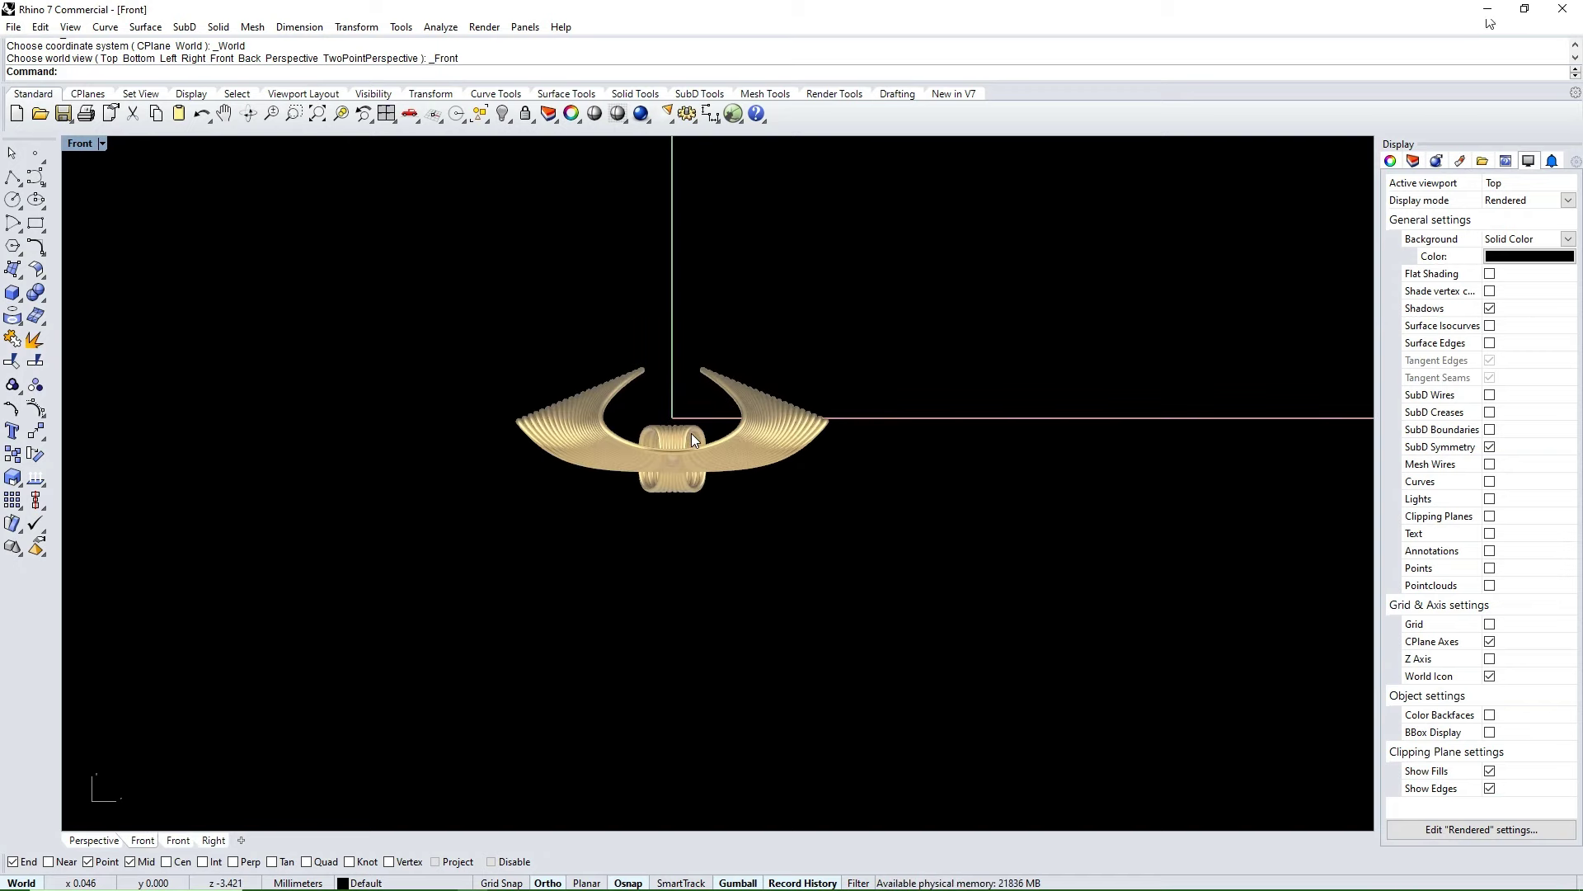
key(ctrl+F3)
key(ctrl+F4)
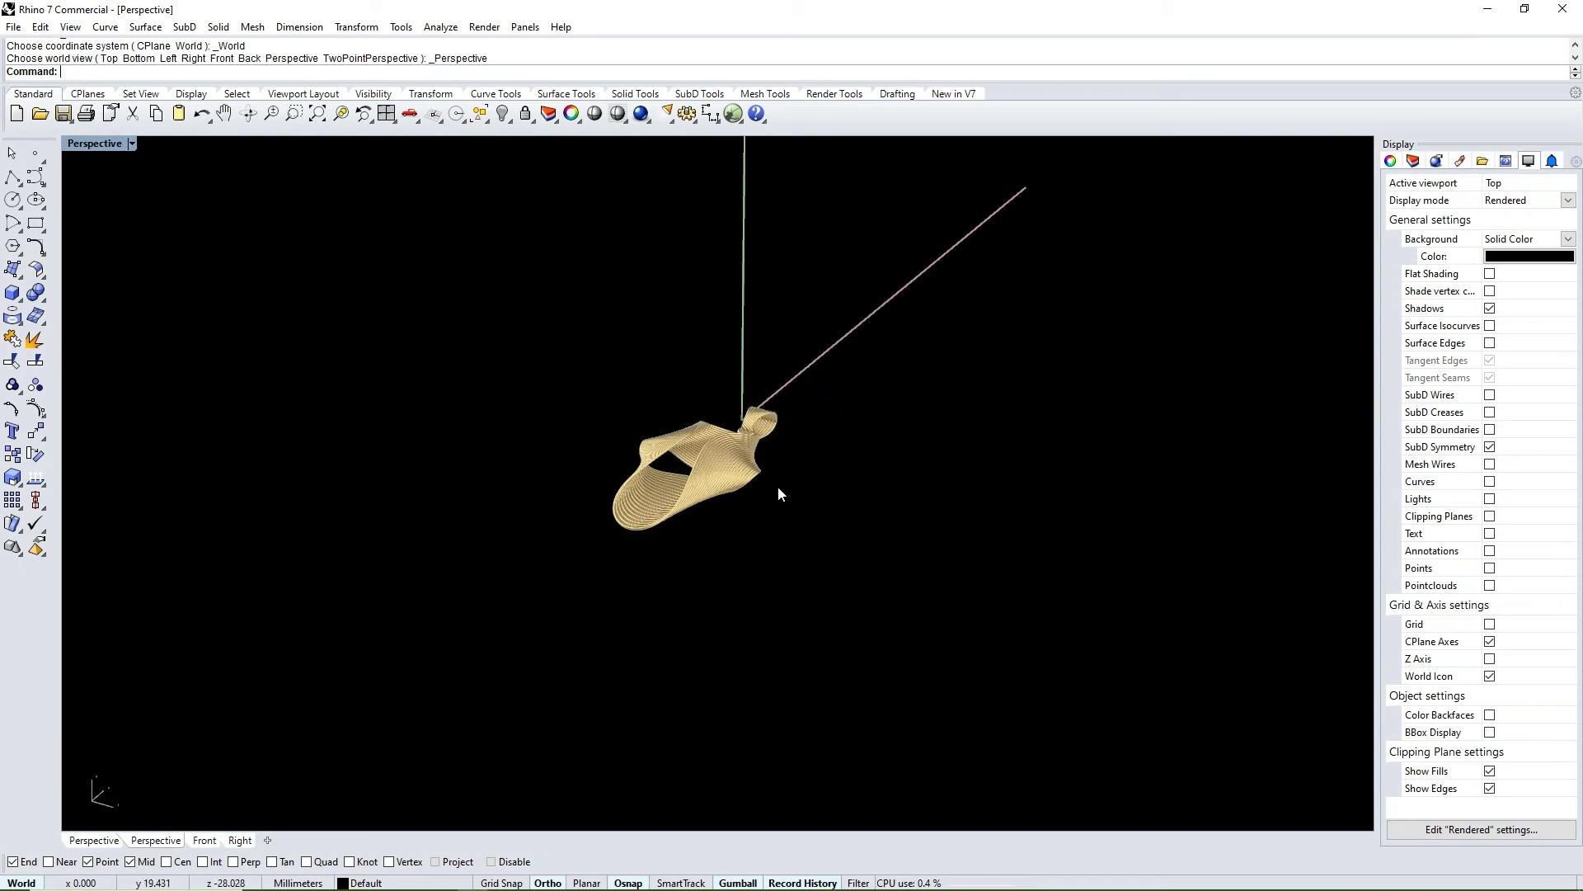
scroll(796, 513, up, 6)
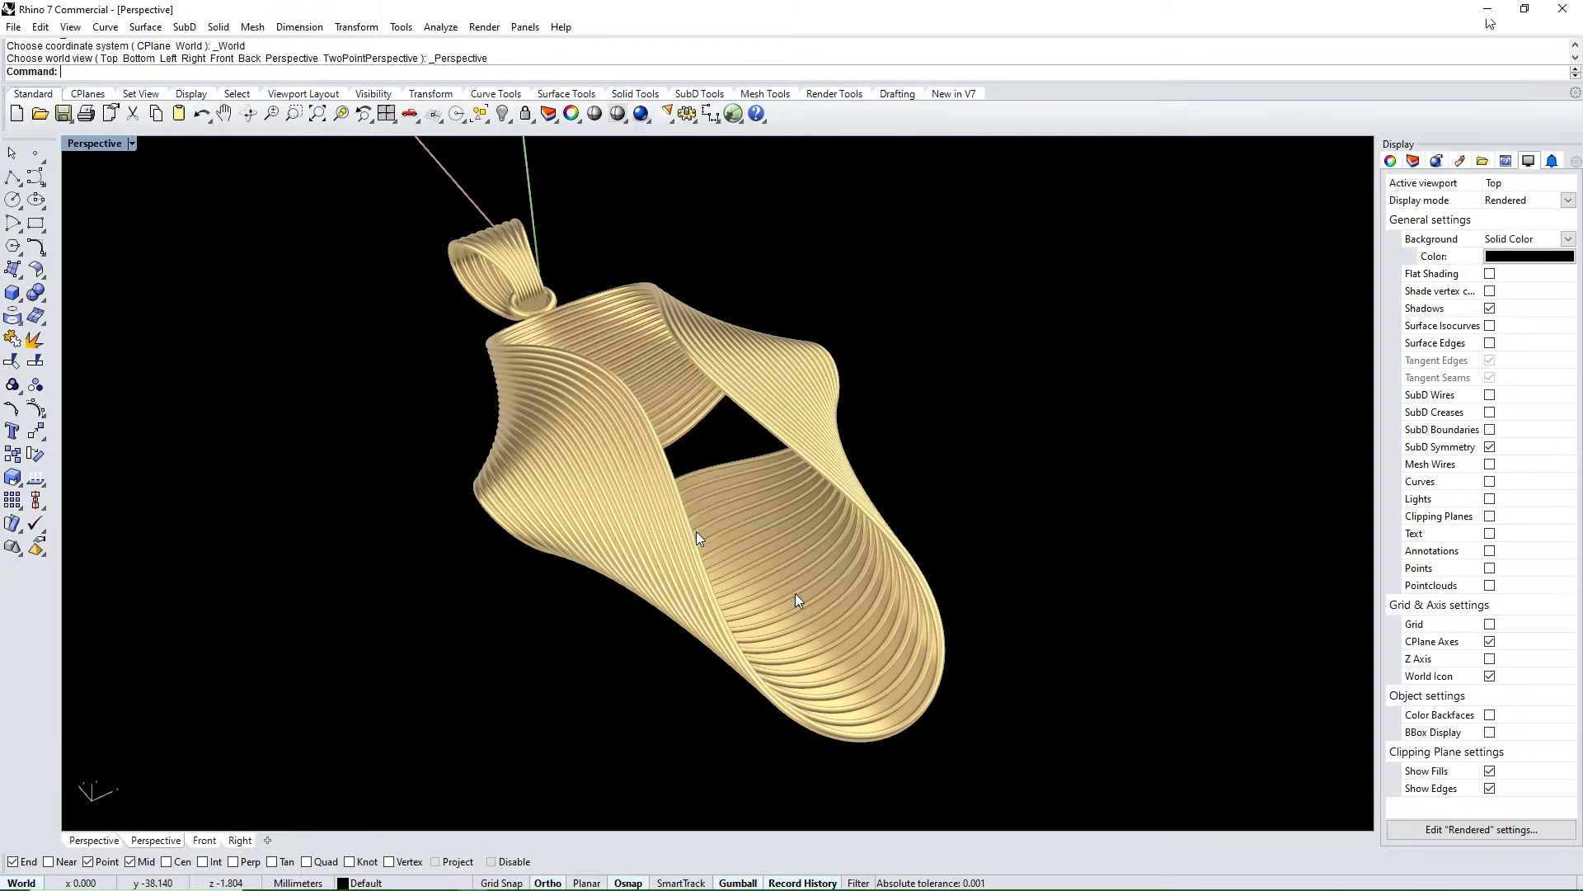
mouse_move(800, 601)
right_down()
mouse_move(794, 613)
mouse_move(1042, 558)
mouse_move(1152, 512)
mouse_move(1202, 576)
mouse_move(761, 656)
mouse_move(647, 506)
mouse_move(586, 573)
mouse_move(559, 482)
mouse_move(593, 519)
right_up()
- Return to the Top view, zoomed out, with the construction grid shown
key(ctrl+F1)
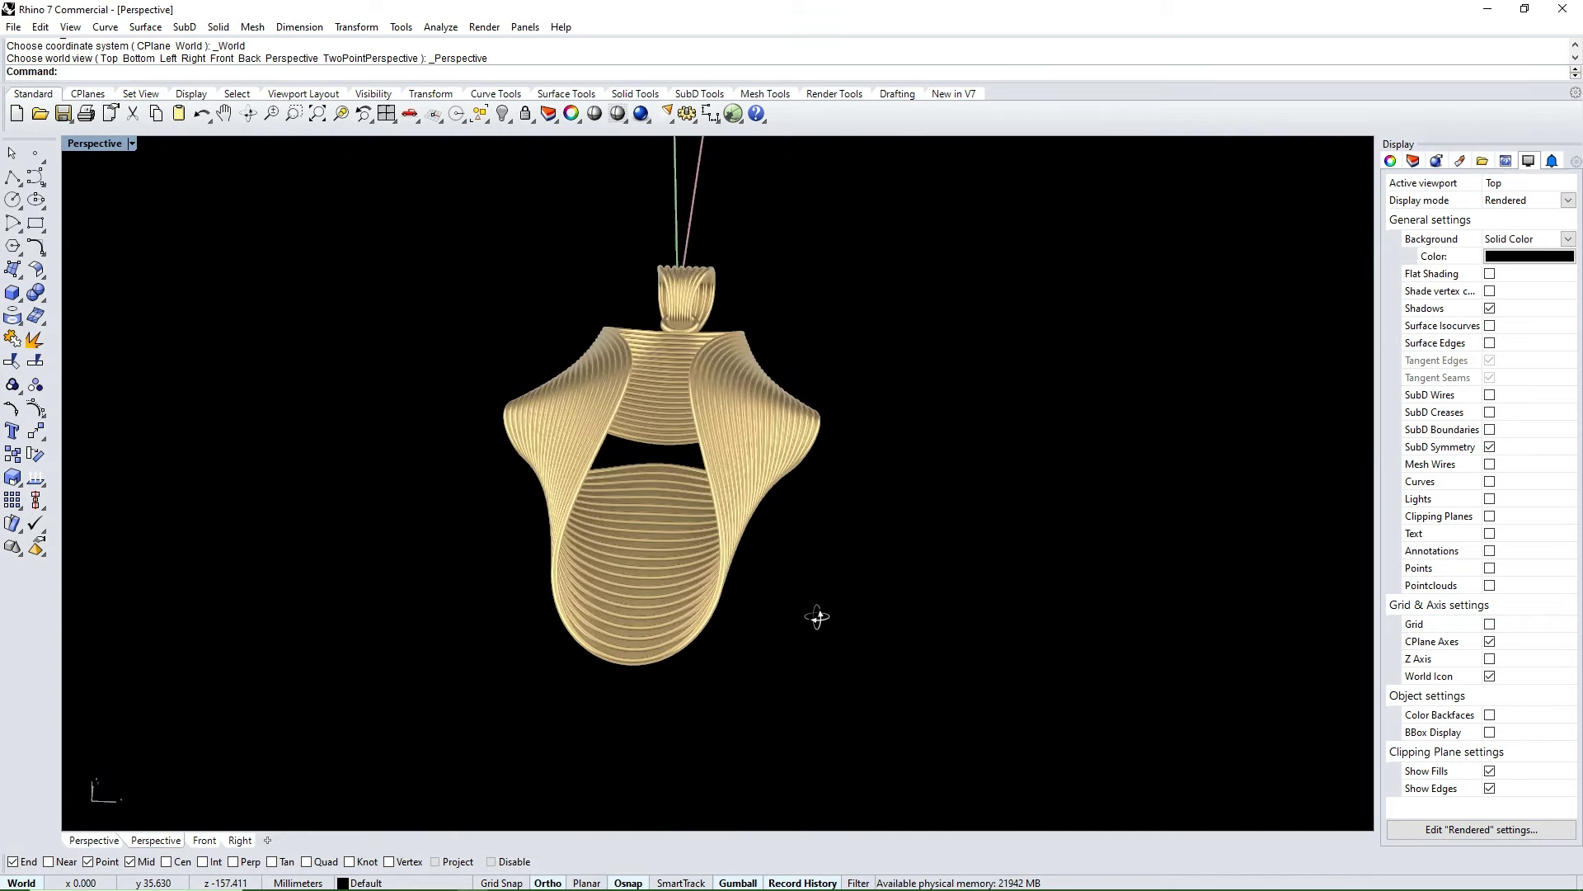
scroll(685, 558, down, 2)
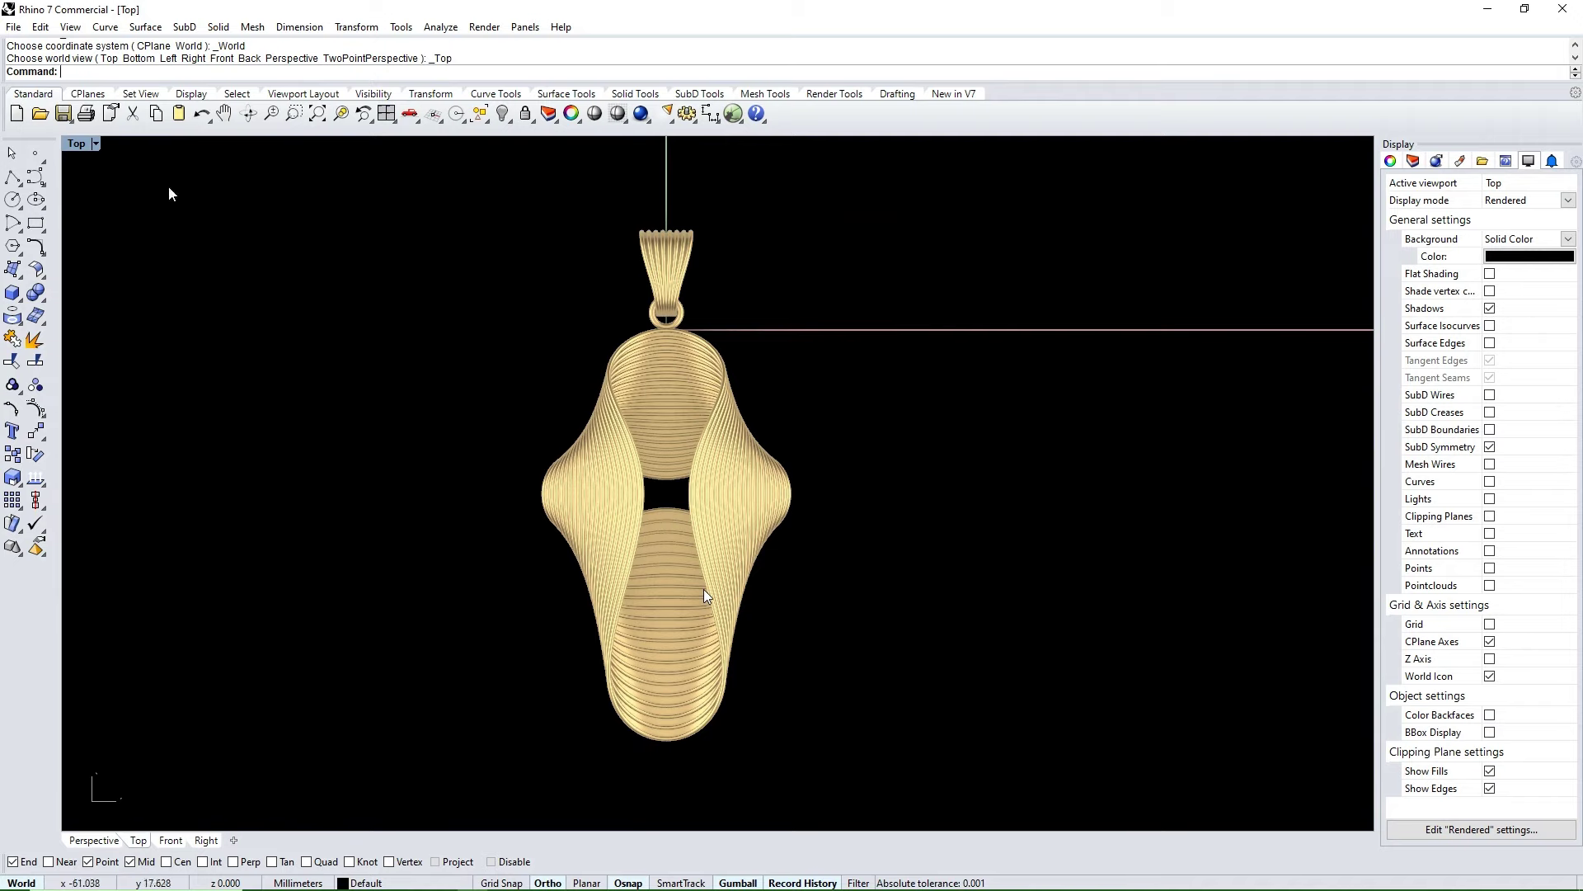
click(1490, 624)
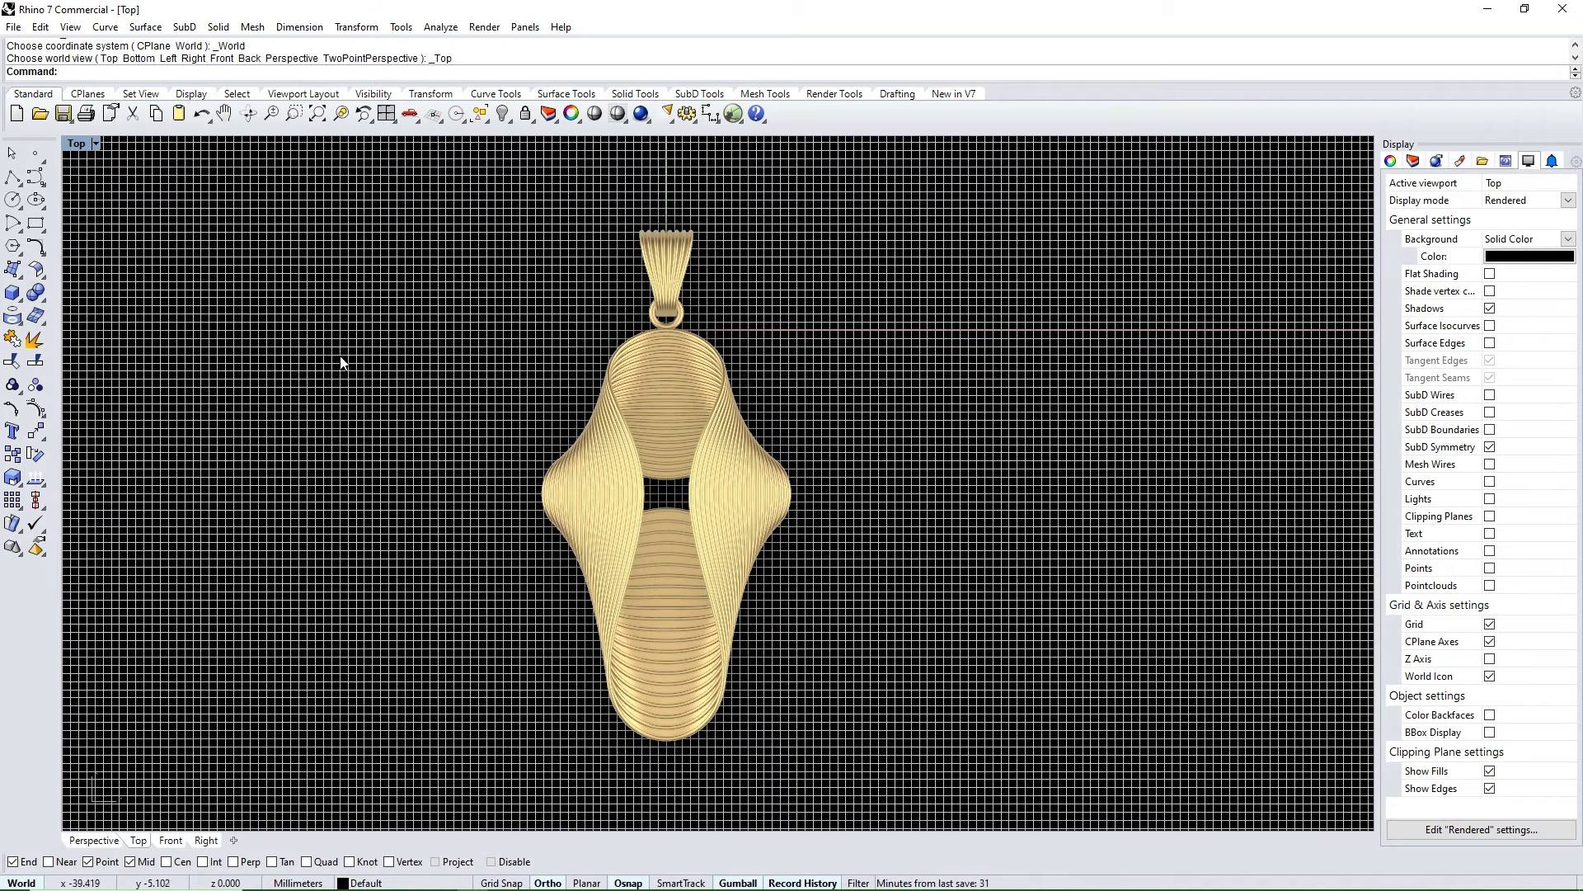
- Switch the viewport to Shaded display and delete the pendant body
click(90, 147)
click(115, 201)
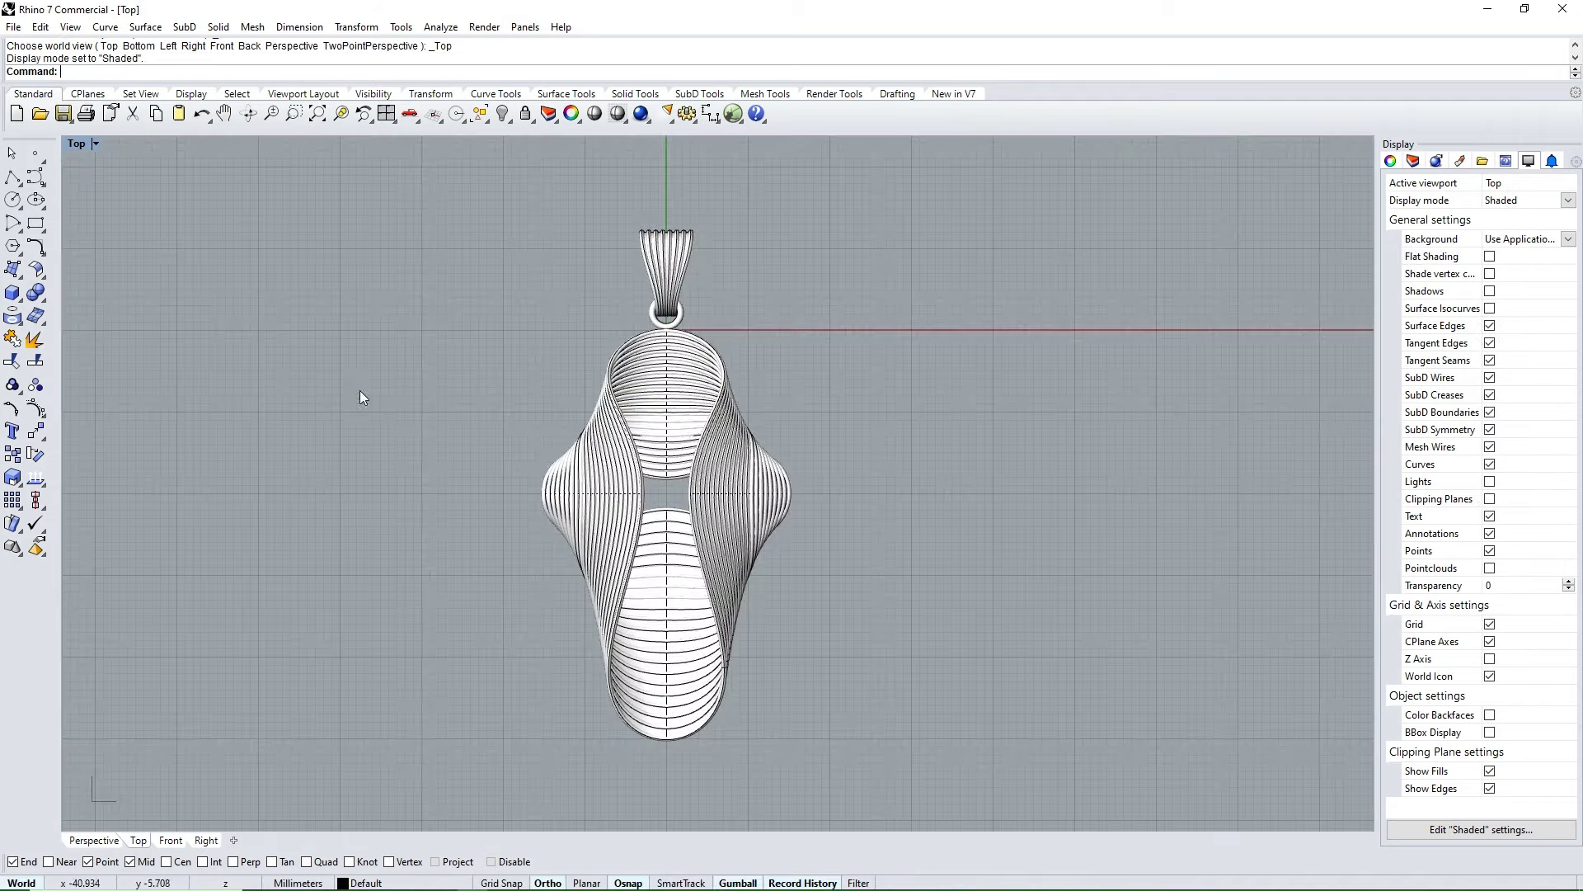
scroll(647, 445, down, 2)
drag(843, 421, 371, 670)
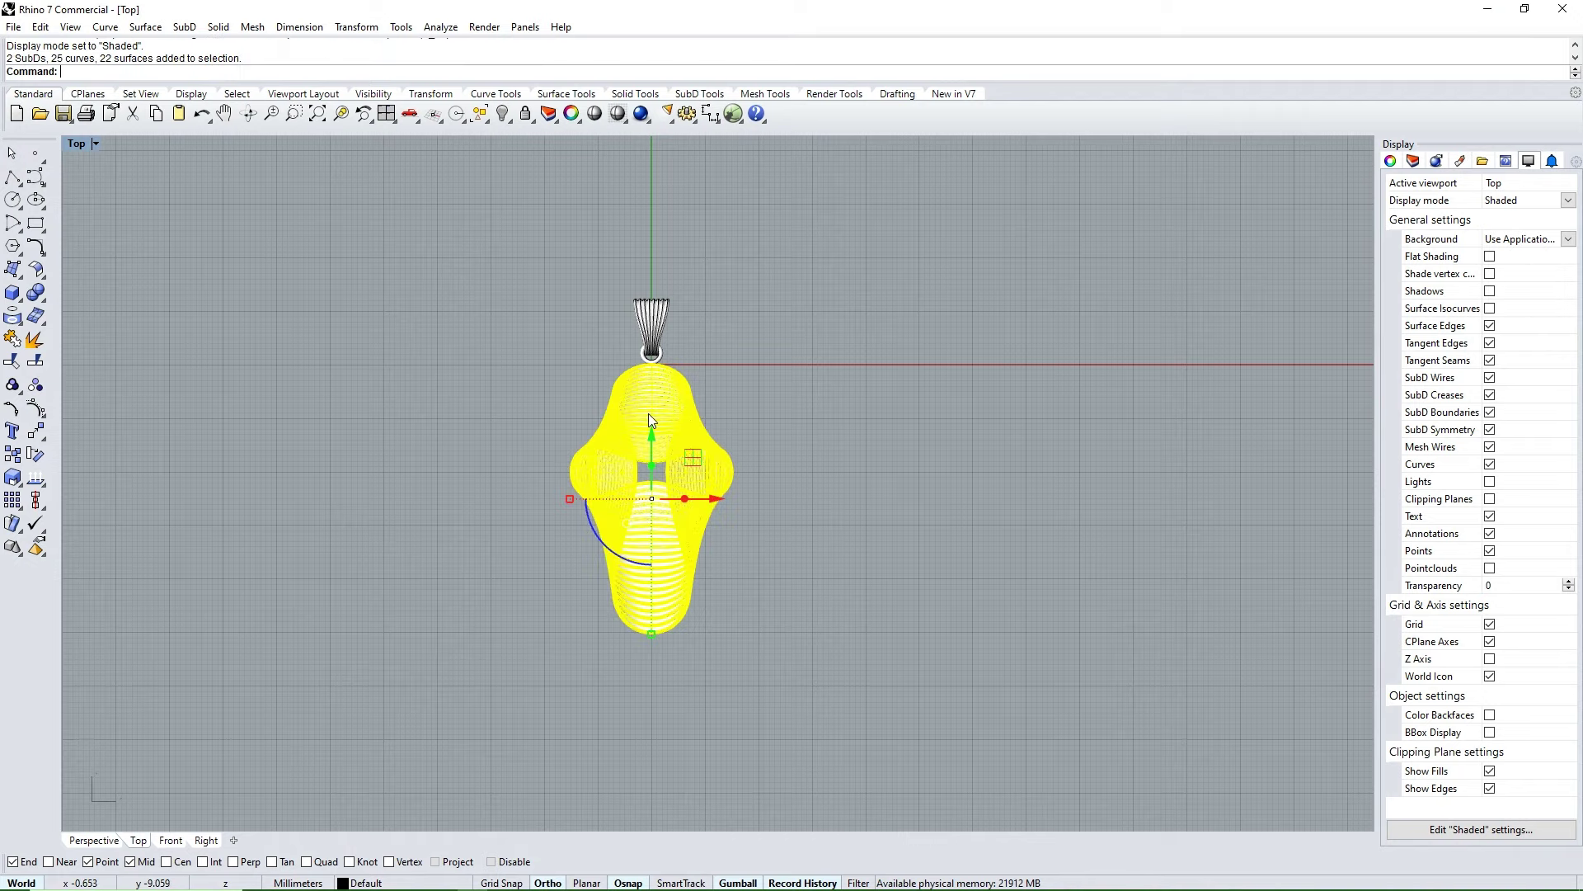
key(Delete)
- Group the remaining bail objects and make Layer 01 current
scroll(635, 346, up, 3)
key(ctrl+a)
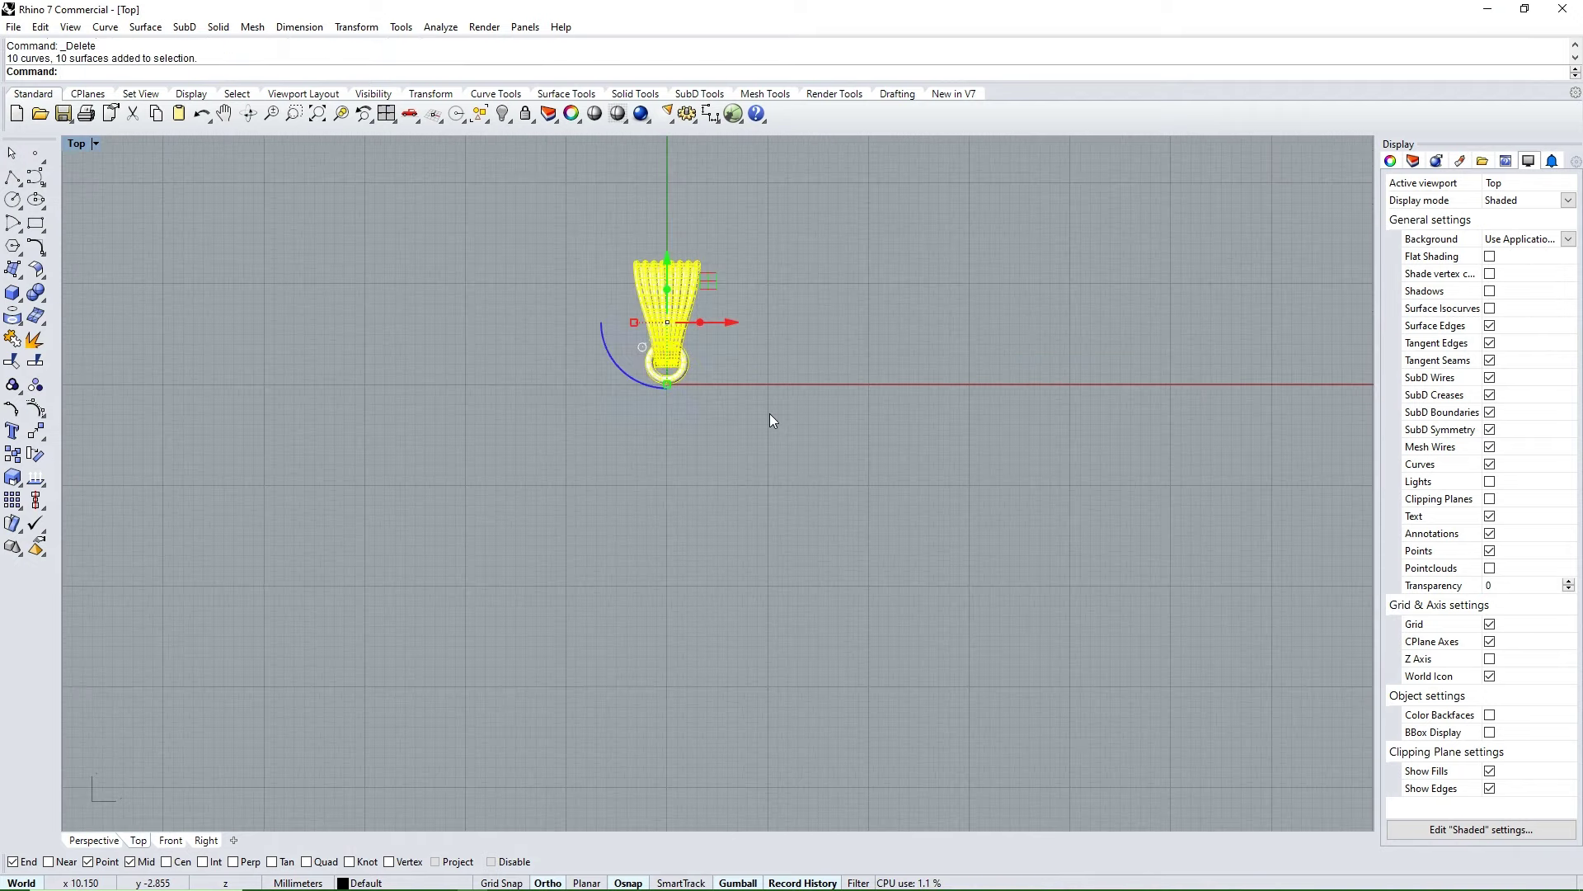
key(Return)
click(1412, 160)
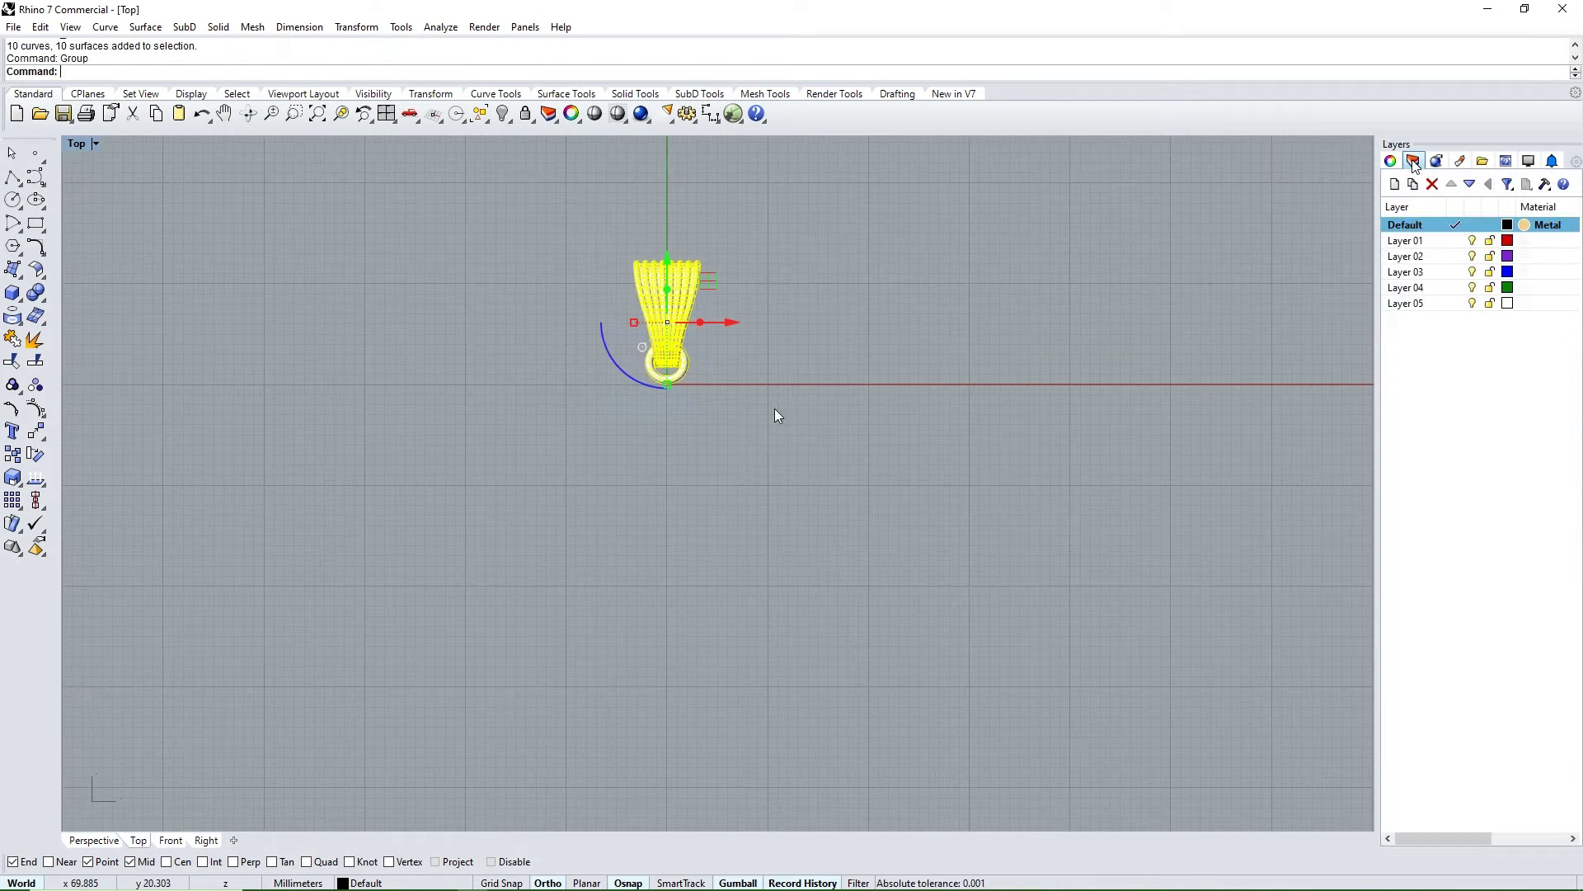
right_click(1443, 242)
click(784, 249)
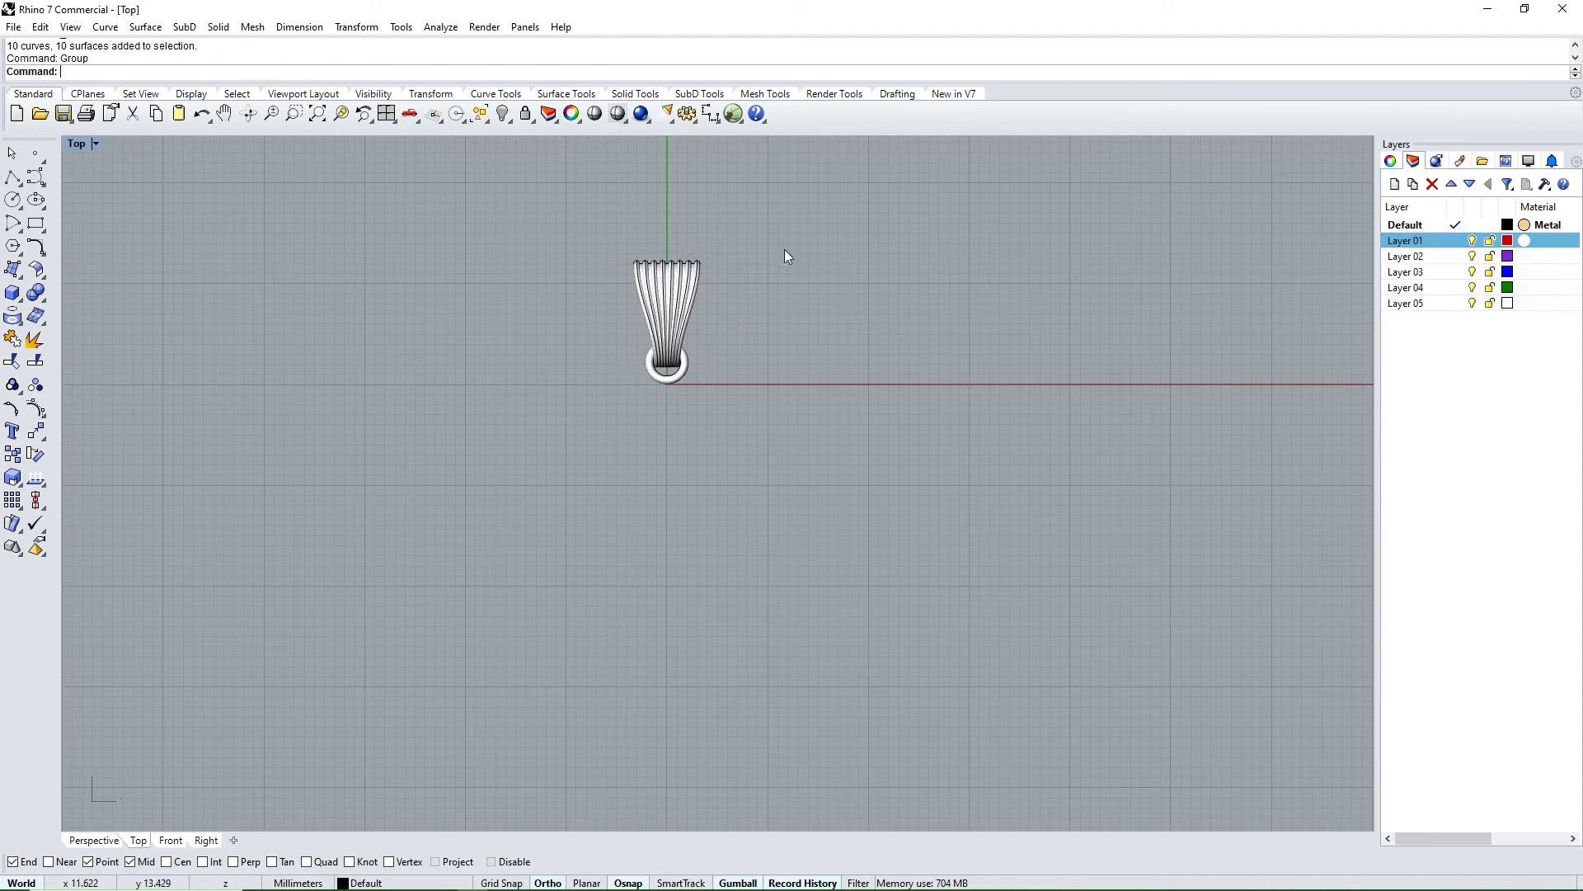
- Select the bail again and hide it
key(ctrl+a)
key(ctrl+h)
scroll(696, 463, down, 2)
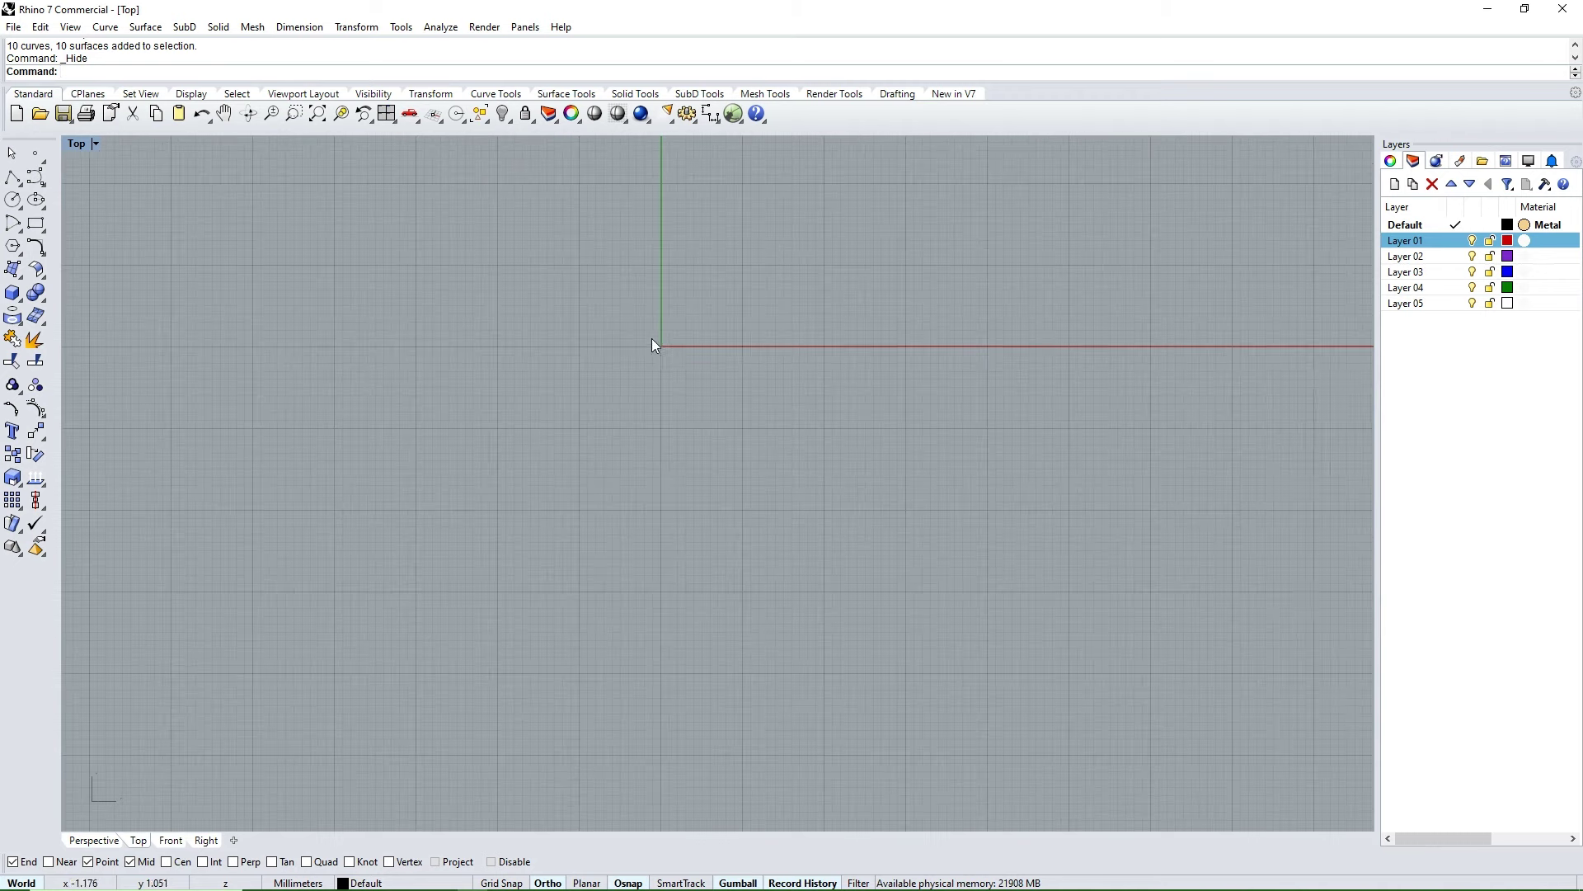
scroll(653, 344, up, 1)
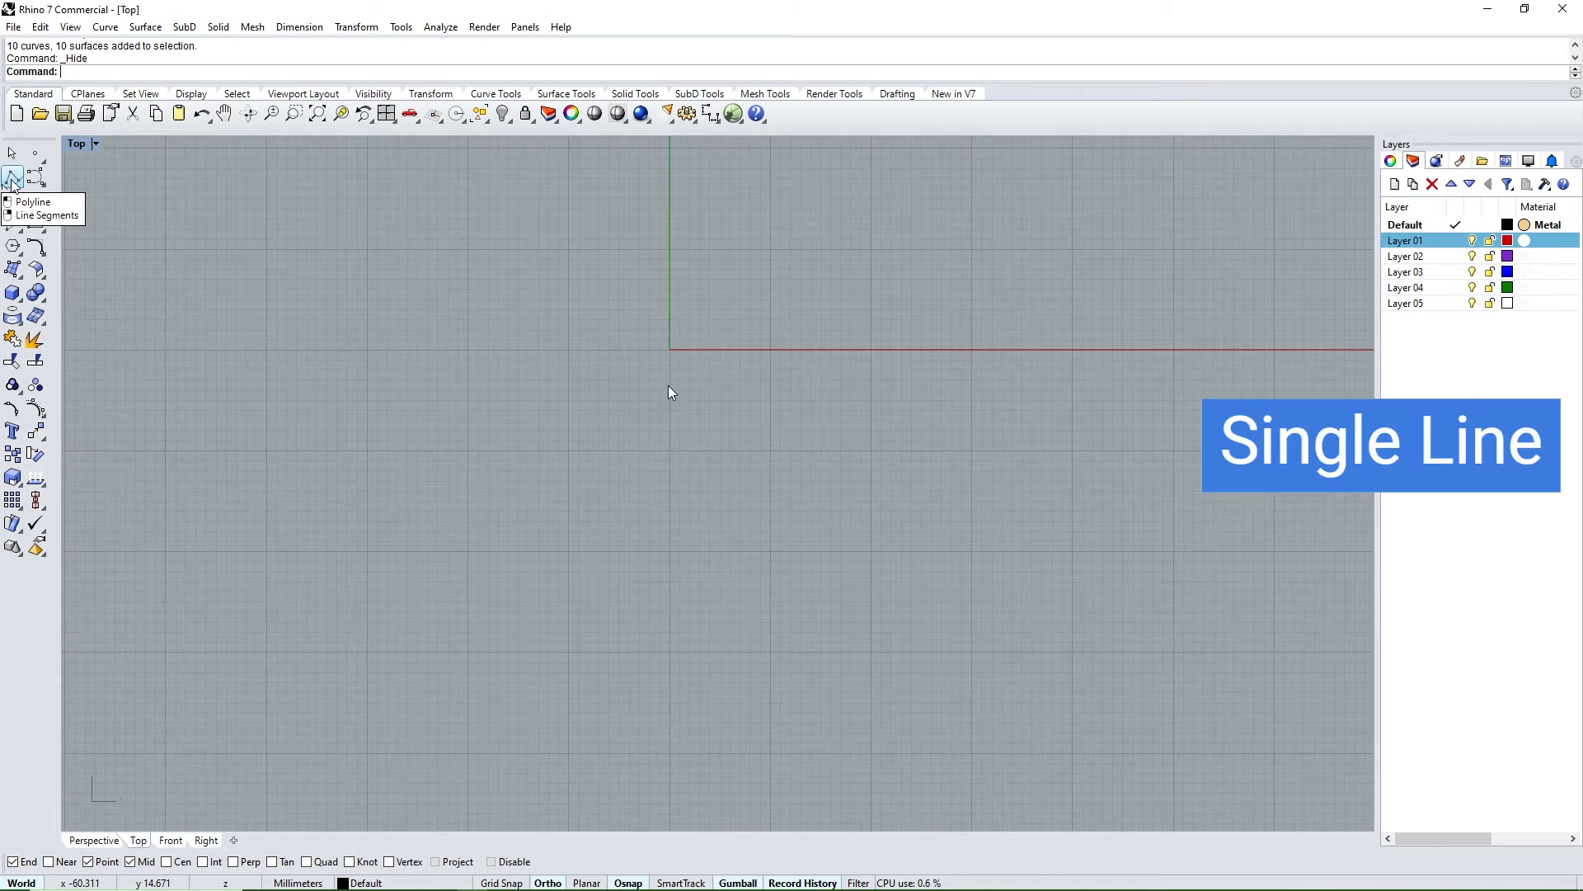
- Draw a 50 mm vertical polyline straight down from the origin
click(12, 179)
text(0)
key(Return)
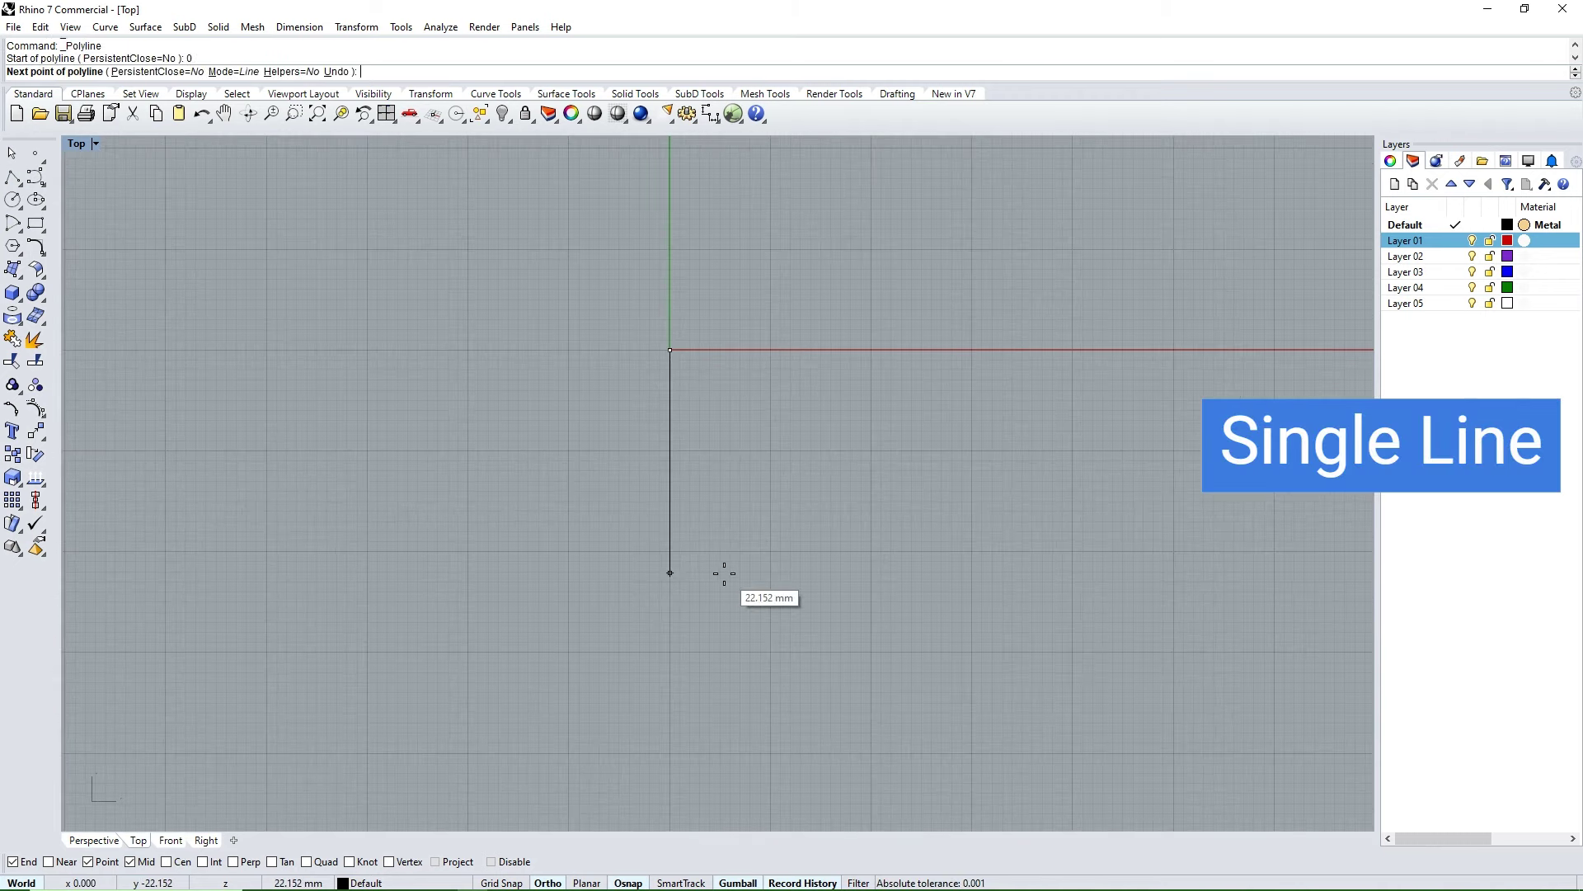
text(09)
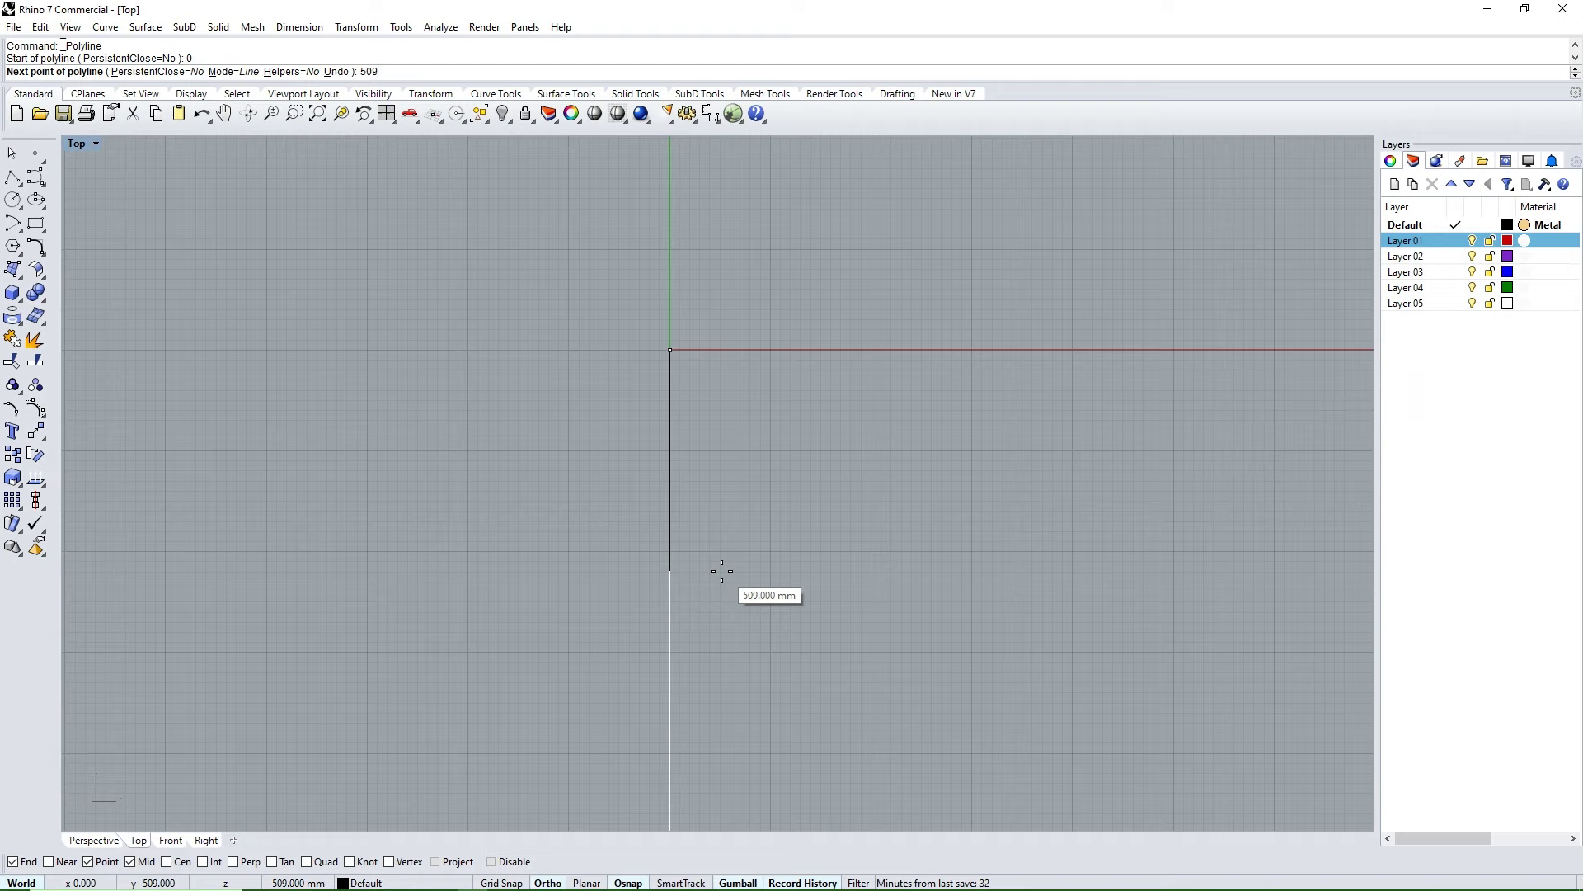
key(Return)
scroll(721, 569, down, 2)
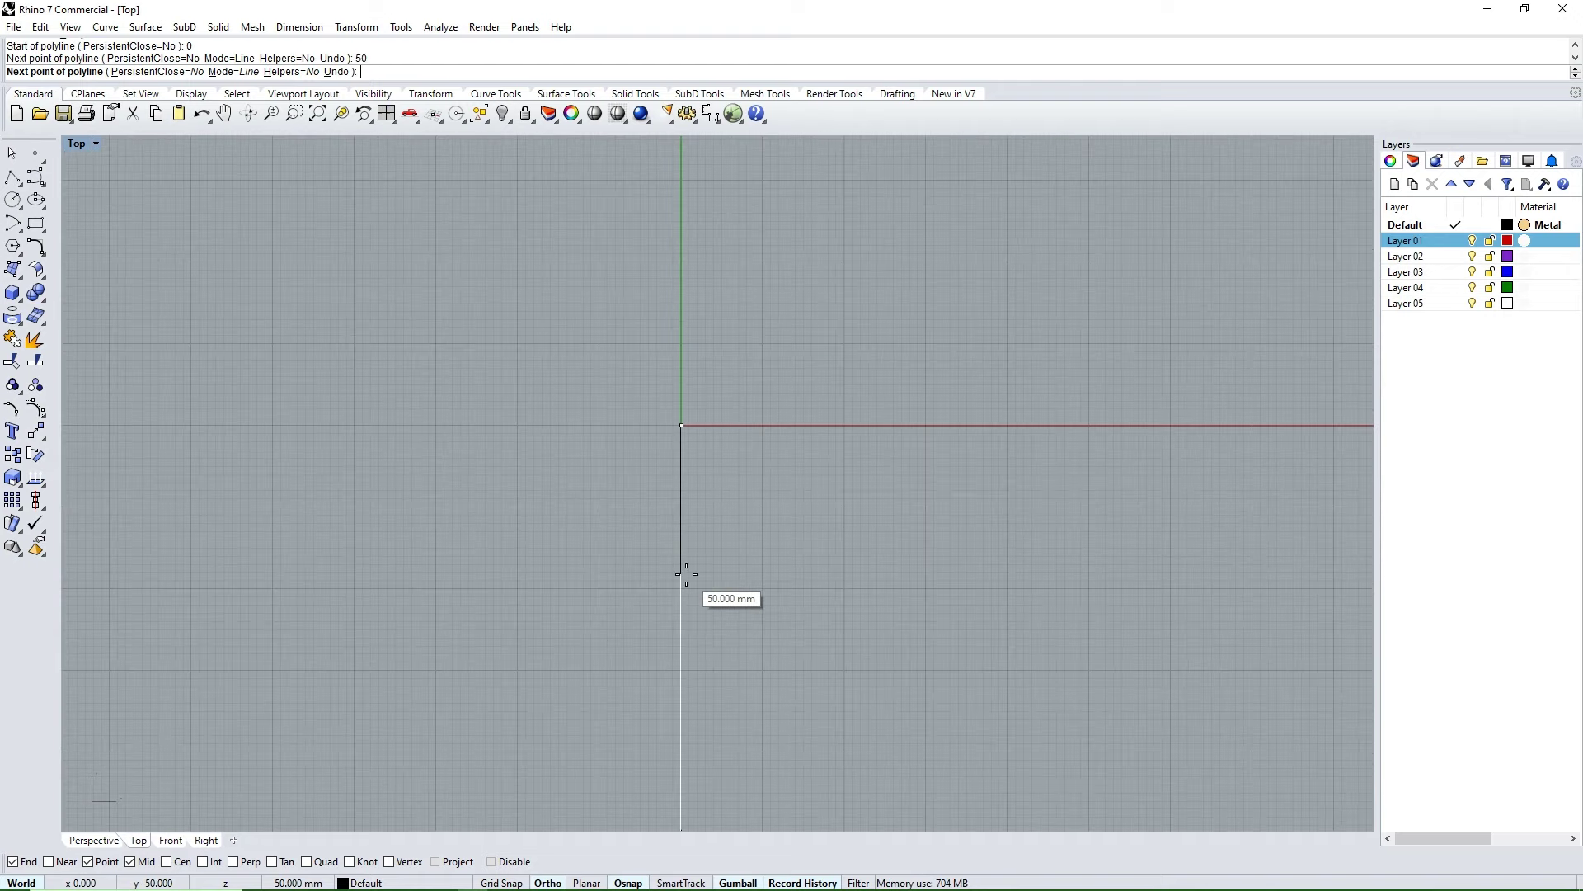
click(680, 618)
key(Return)
scroll(673, 700, up, 3)
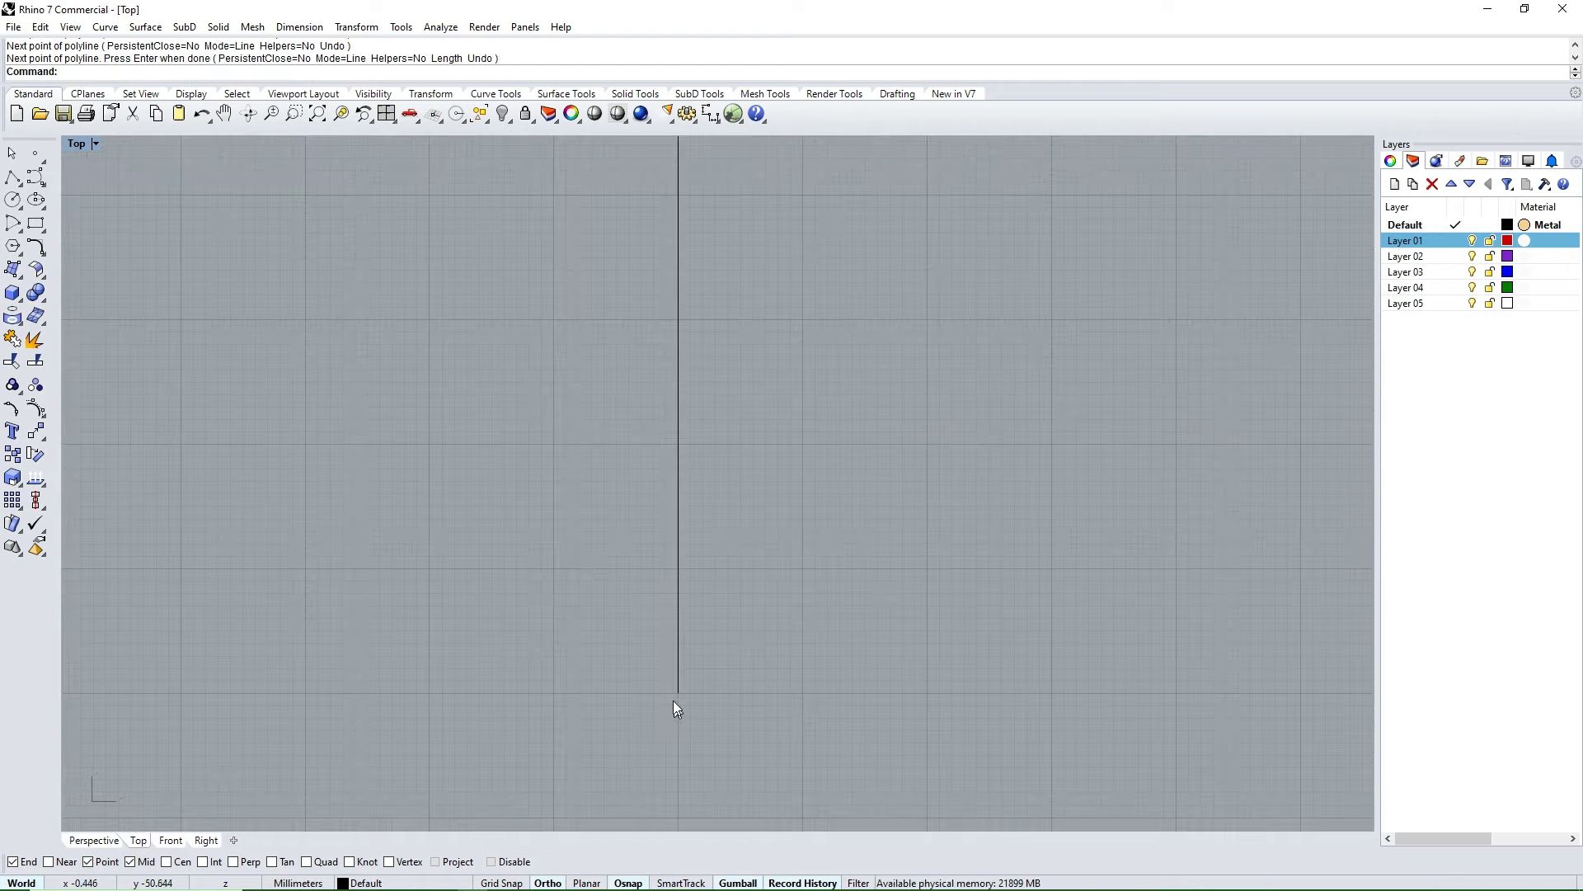
scroll(612, 611, down, 3)
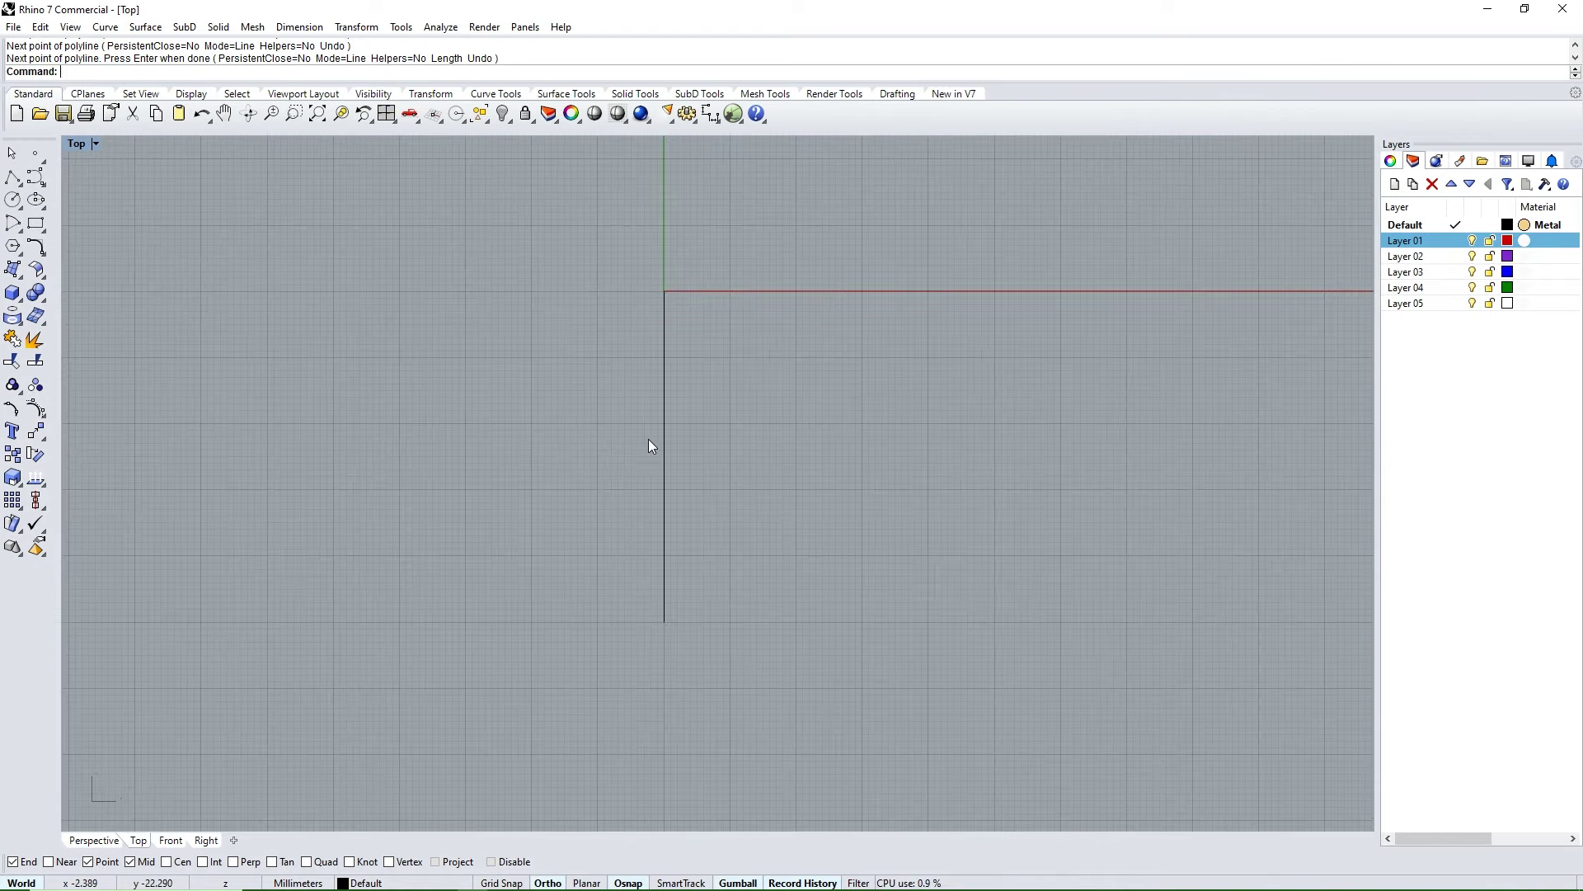
scroll(651, 446, up, 2)
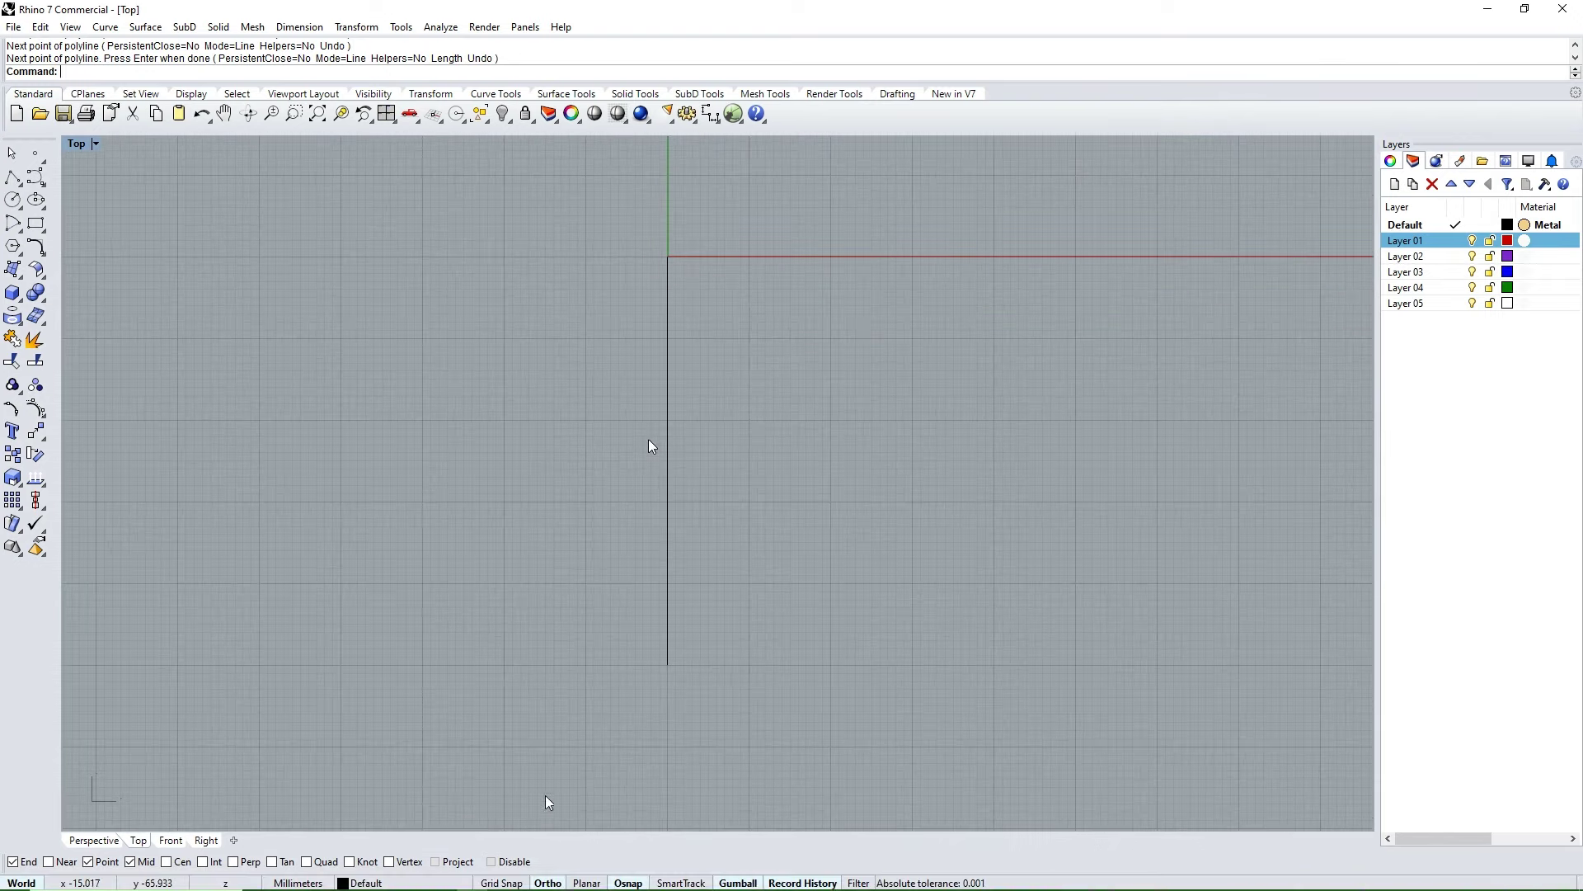
scroll(668, 367, up, 1)
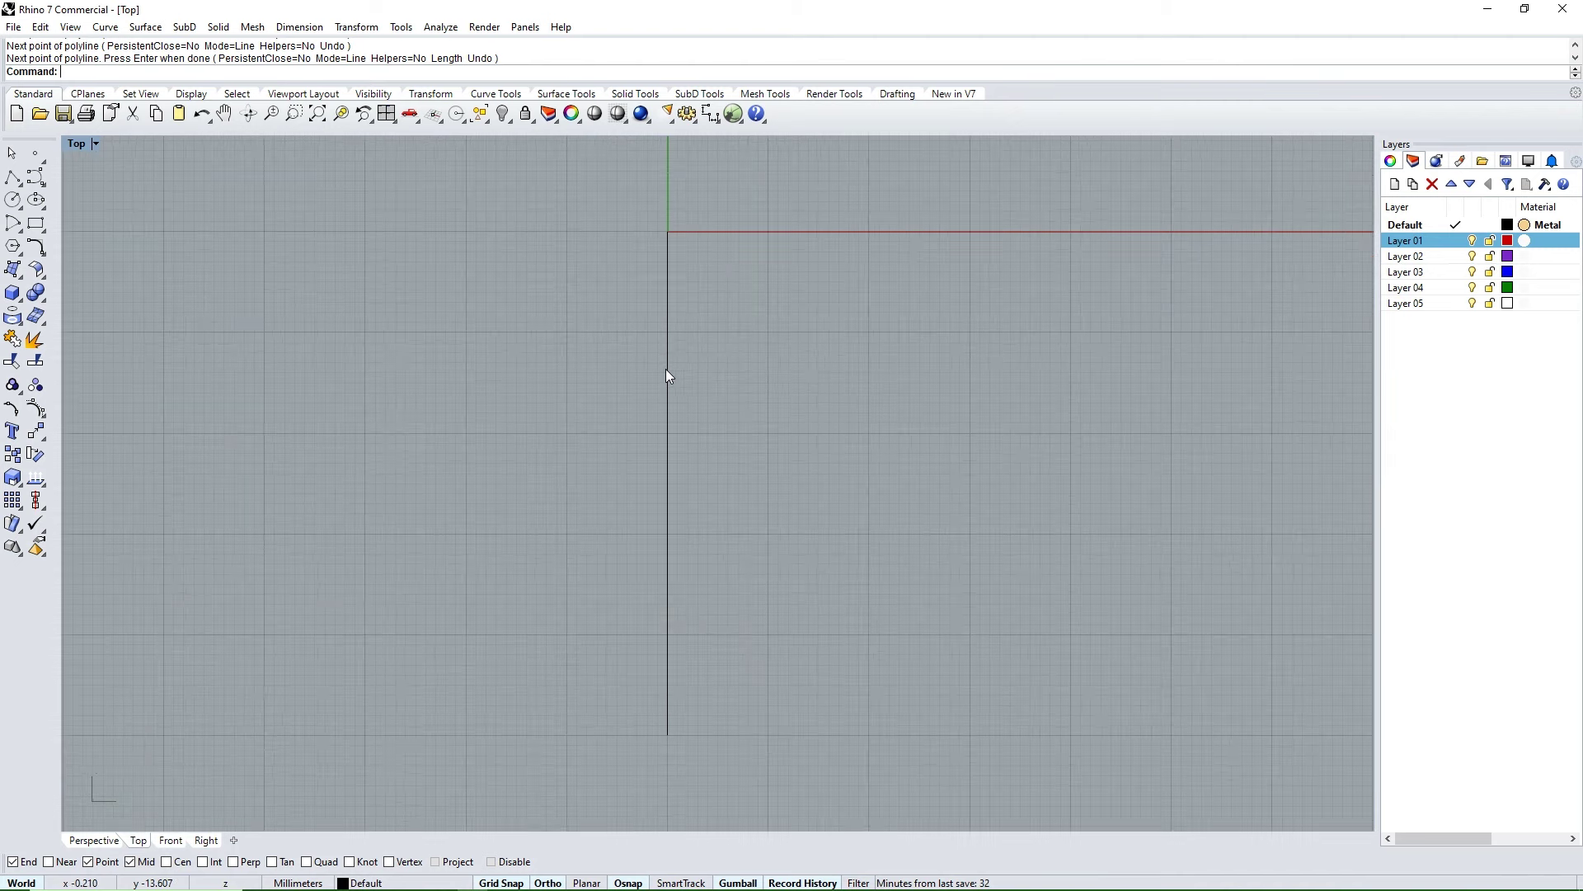
- Add a horizontal BothSides line centred on the vertical line, 15 mm each side
click(12, 177)
click(89, 201)
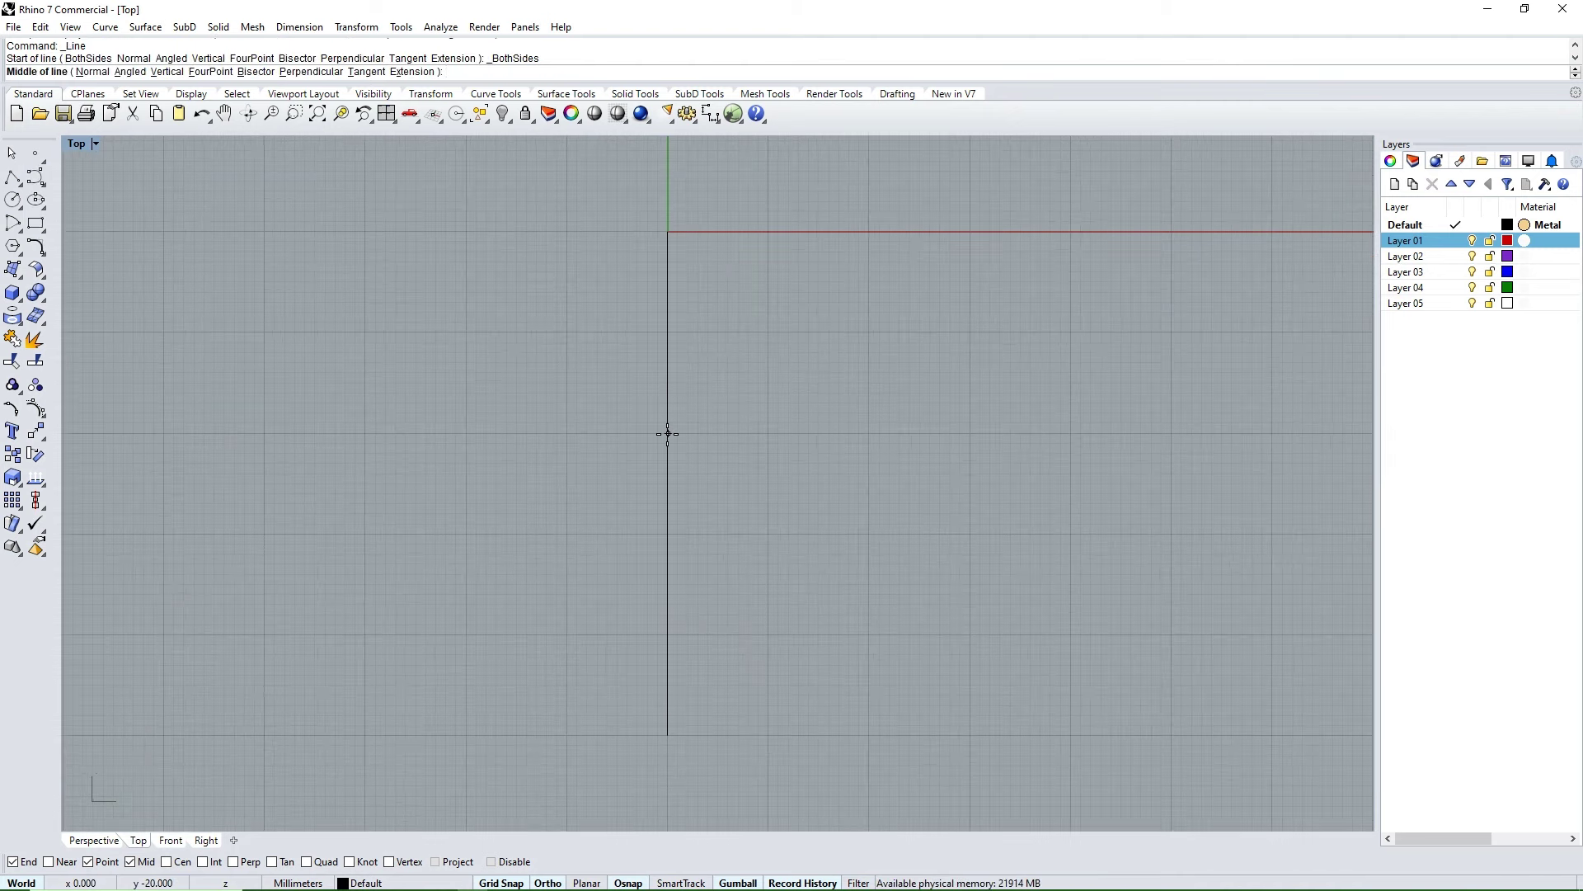
click(668, 433)
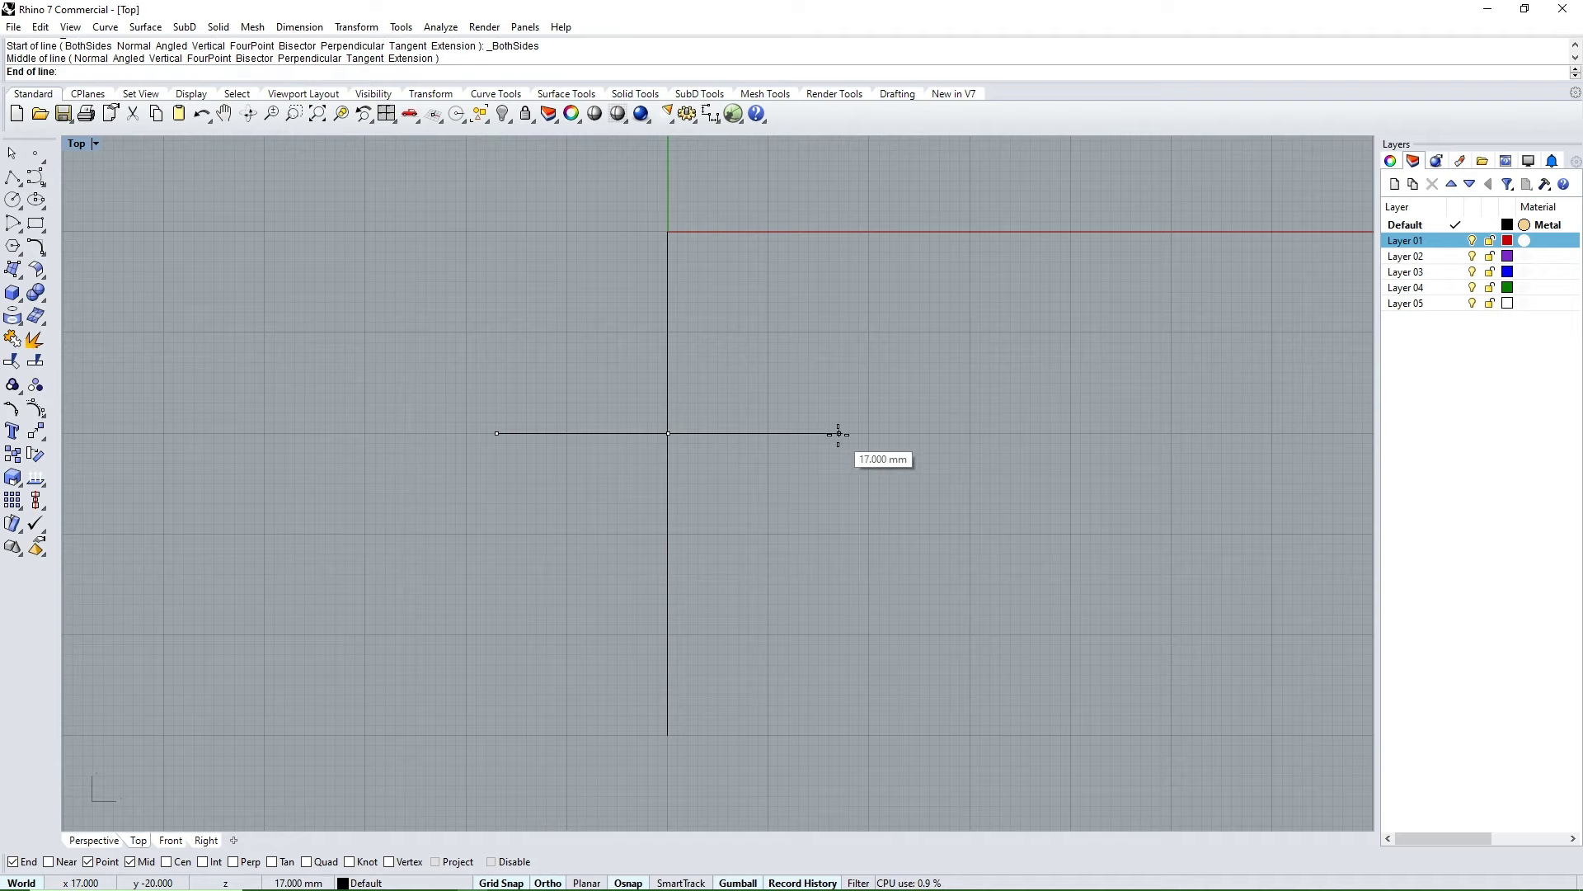
text(15)
key(Return)
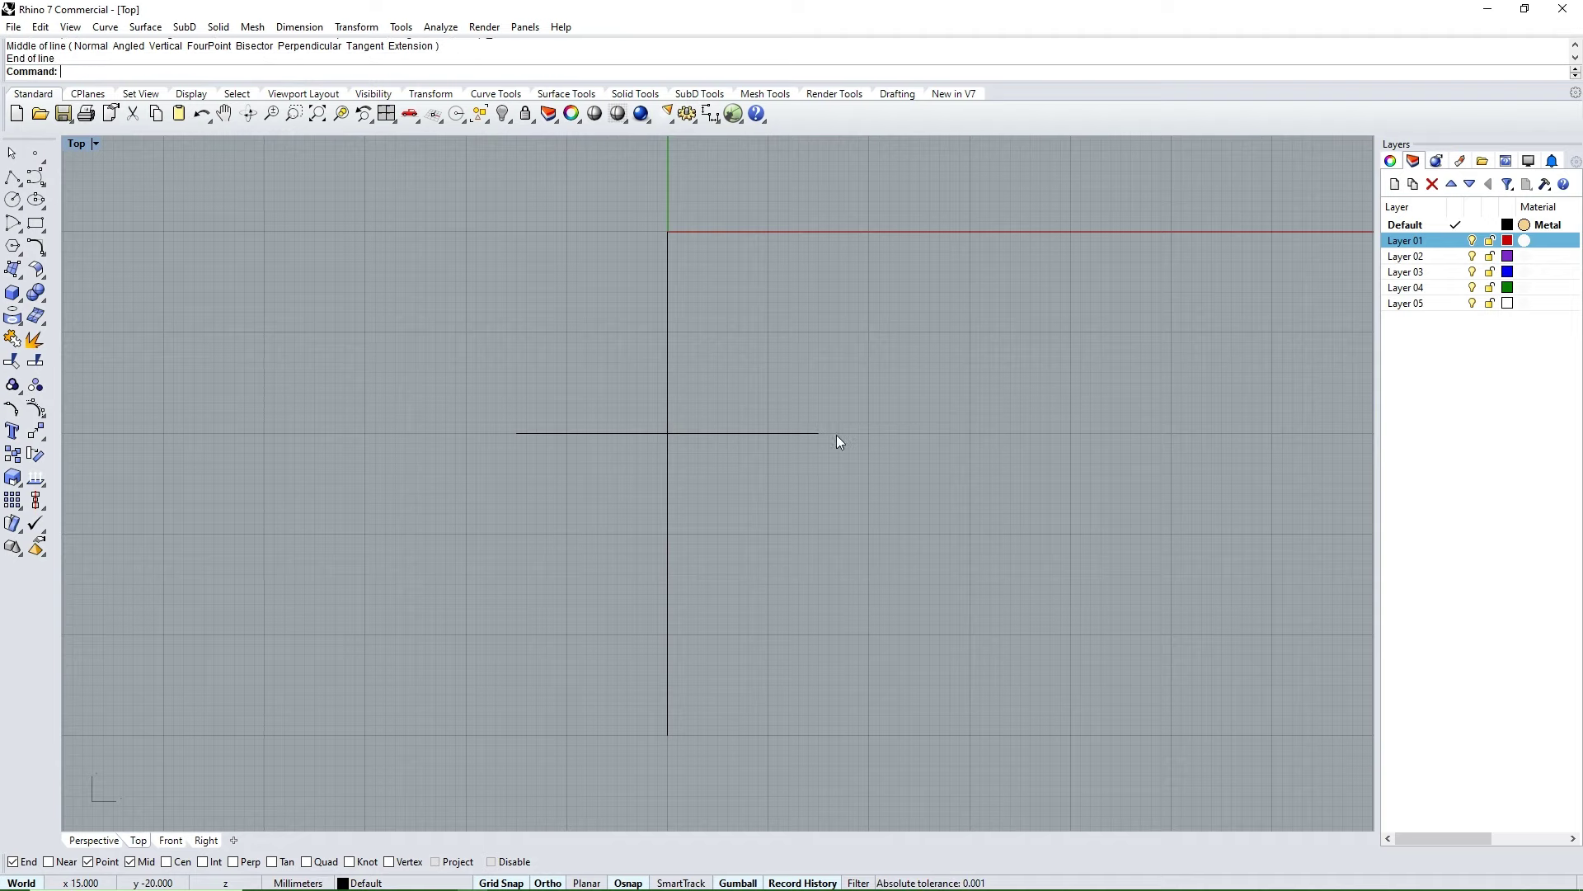
scroll(836, 434, down, 2)
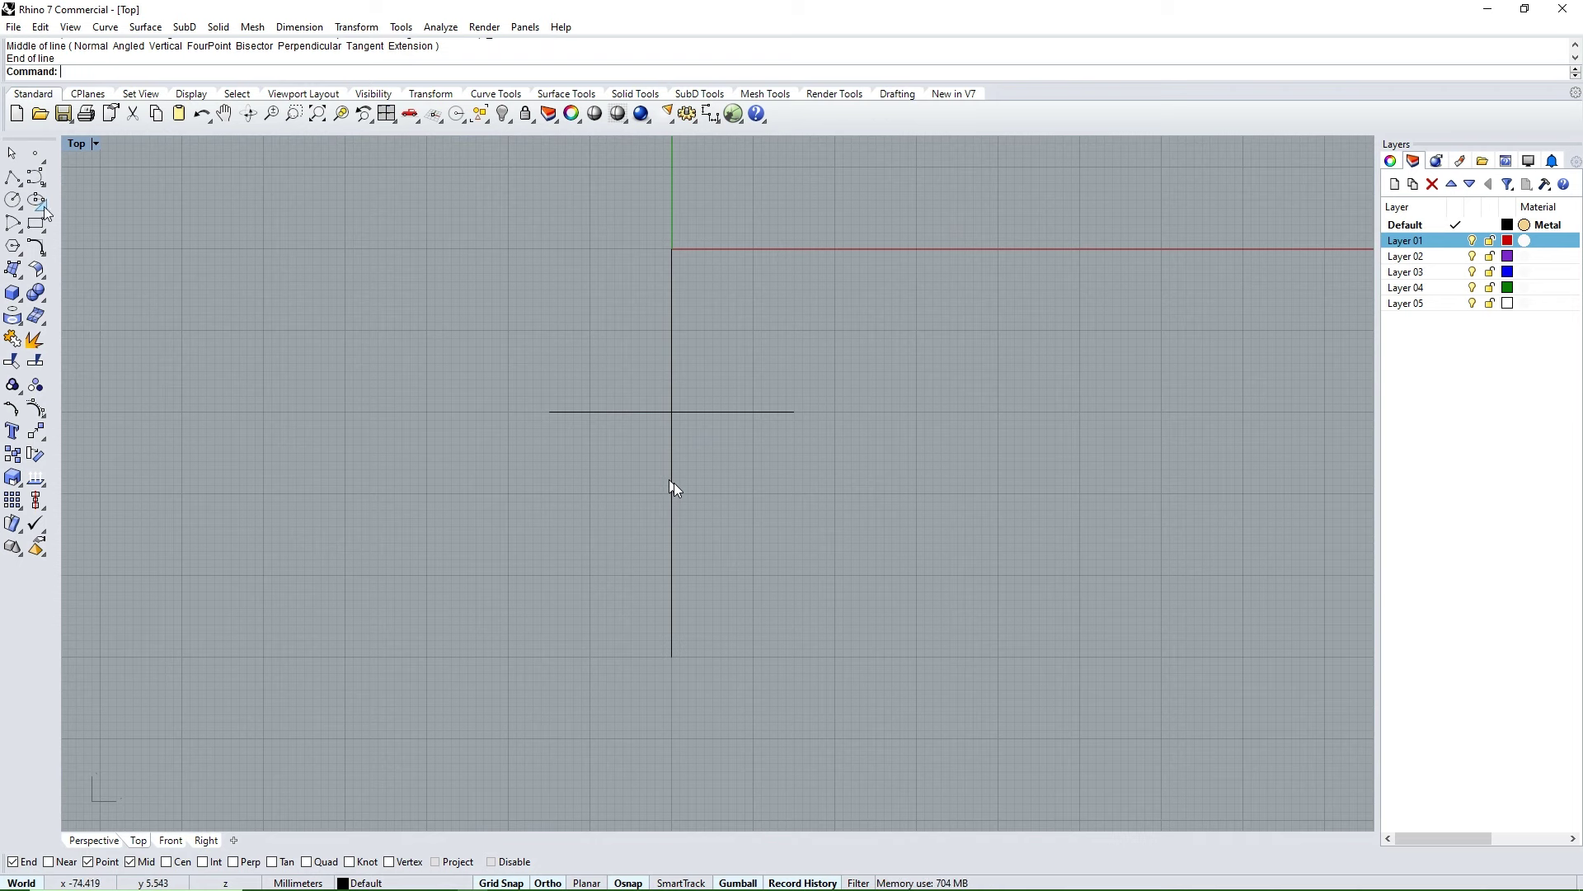
- Draw an ellipse from the vertical line's top to bottom, reaching the horizontal line's end
click(71, 206)
click(673, 249)
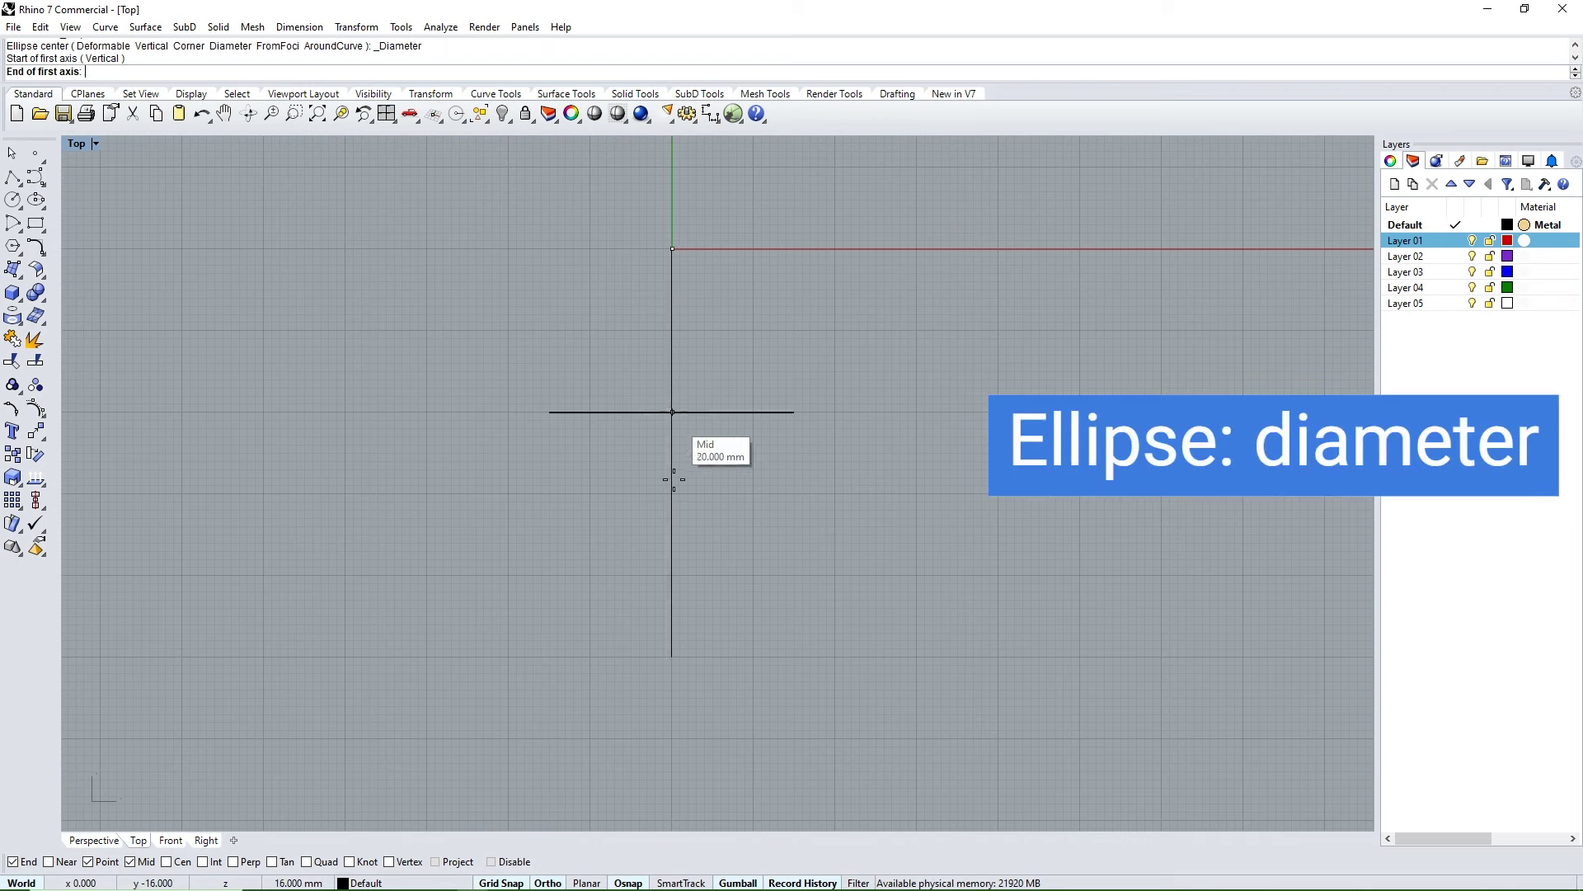
click(673, 656)
click(793, 412)
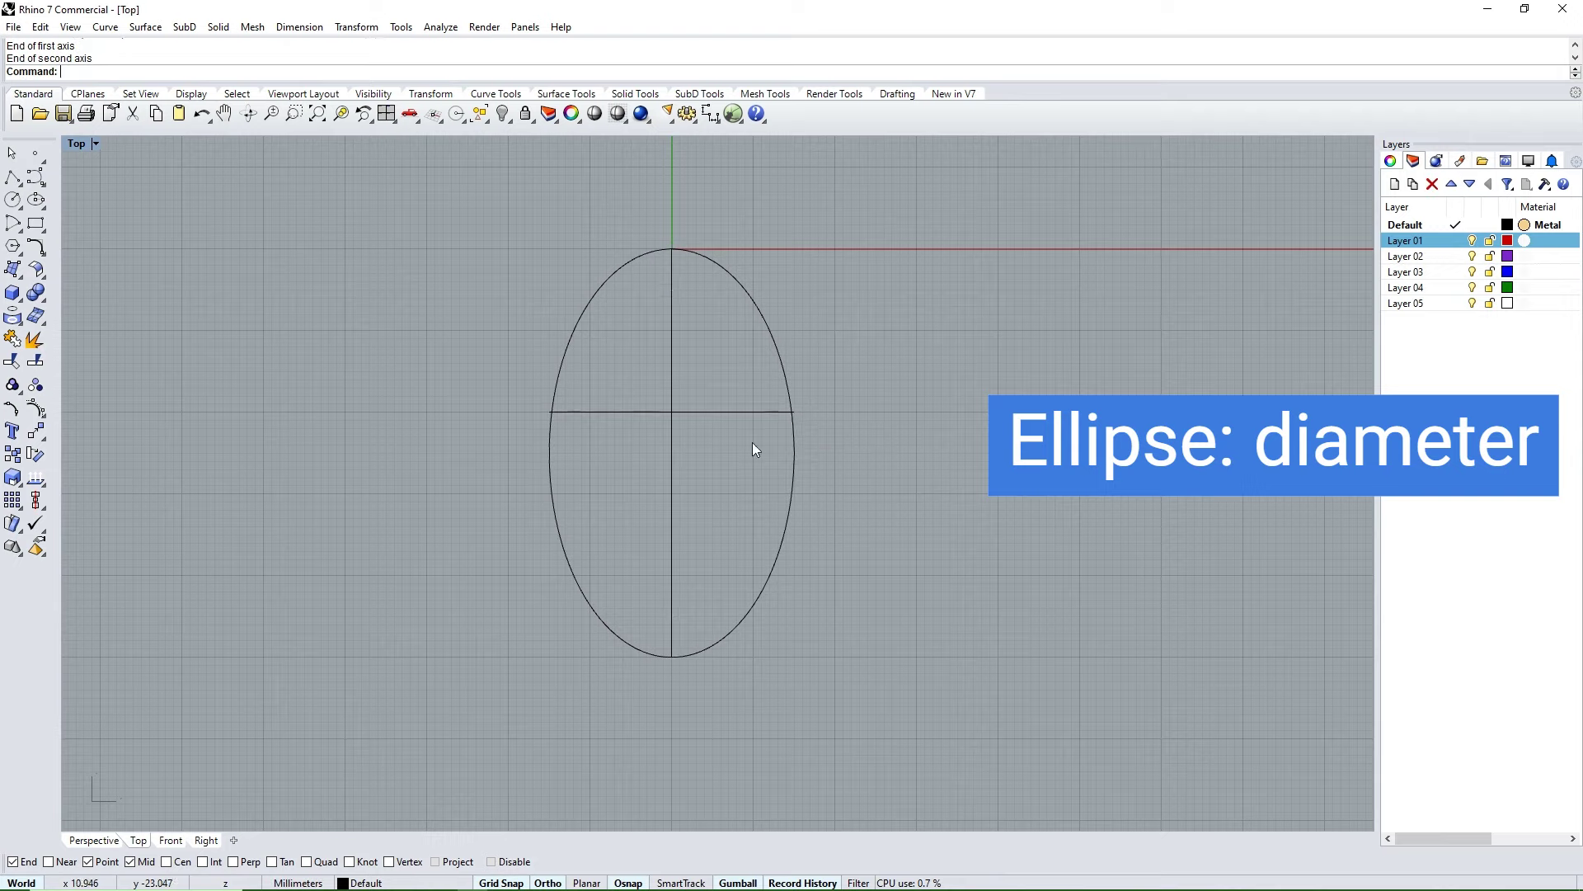
click(794, 417)
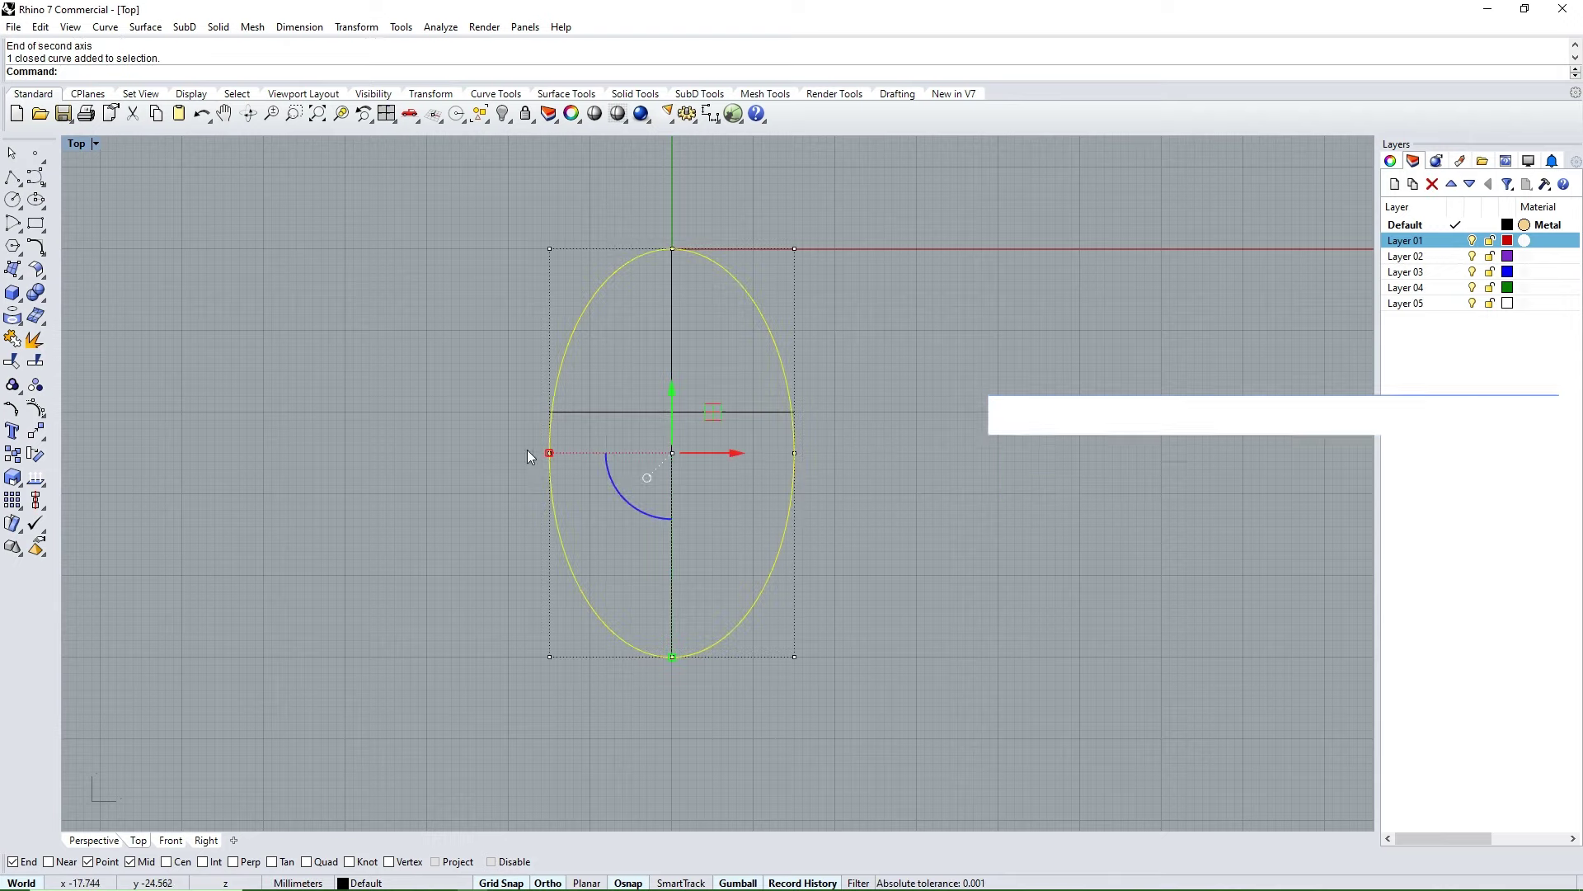
- Pinch the ellipse's left and right points inward into a figure-eight
drag(492, 424, 798, 466)
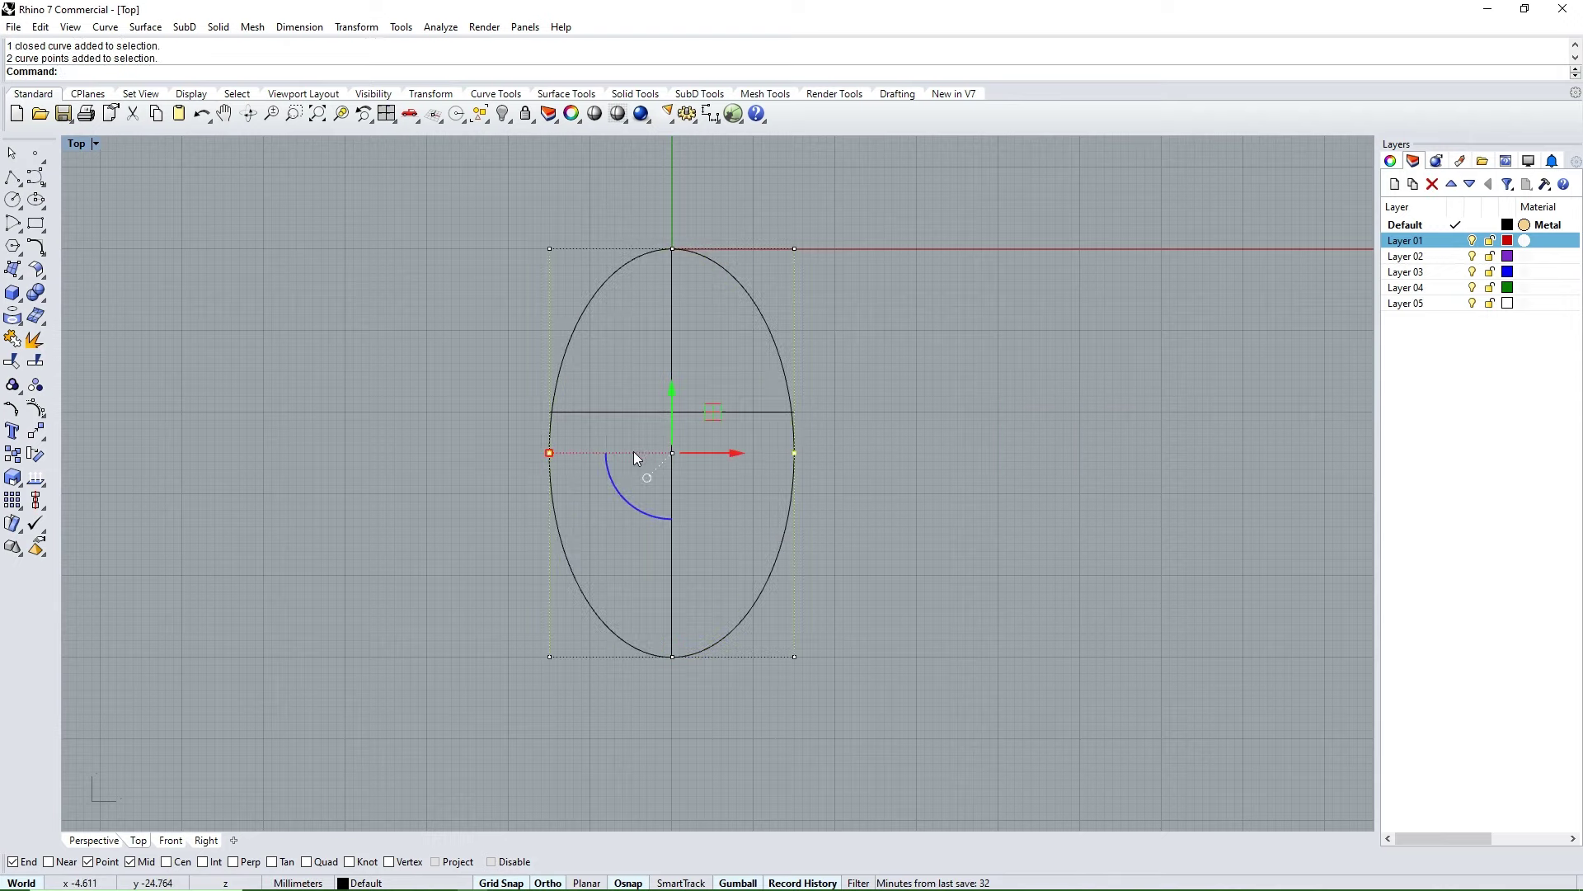
mouse_move(681, 452)
mouse_down()
mouse_move(655, 453)
mouse_move(681, 364)
mouse_up()
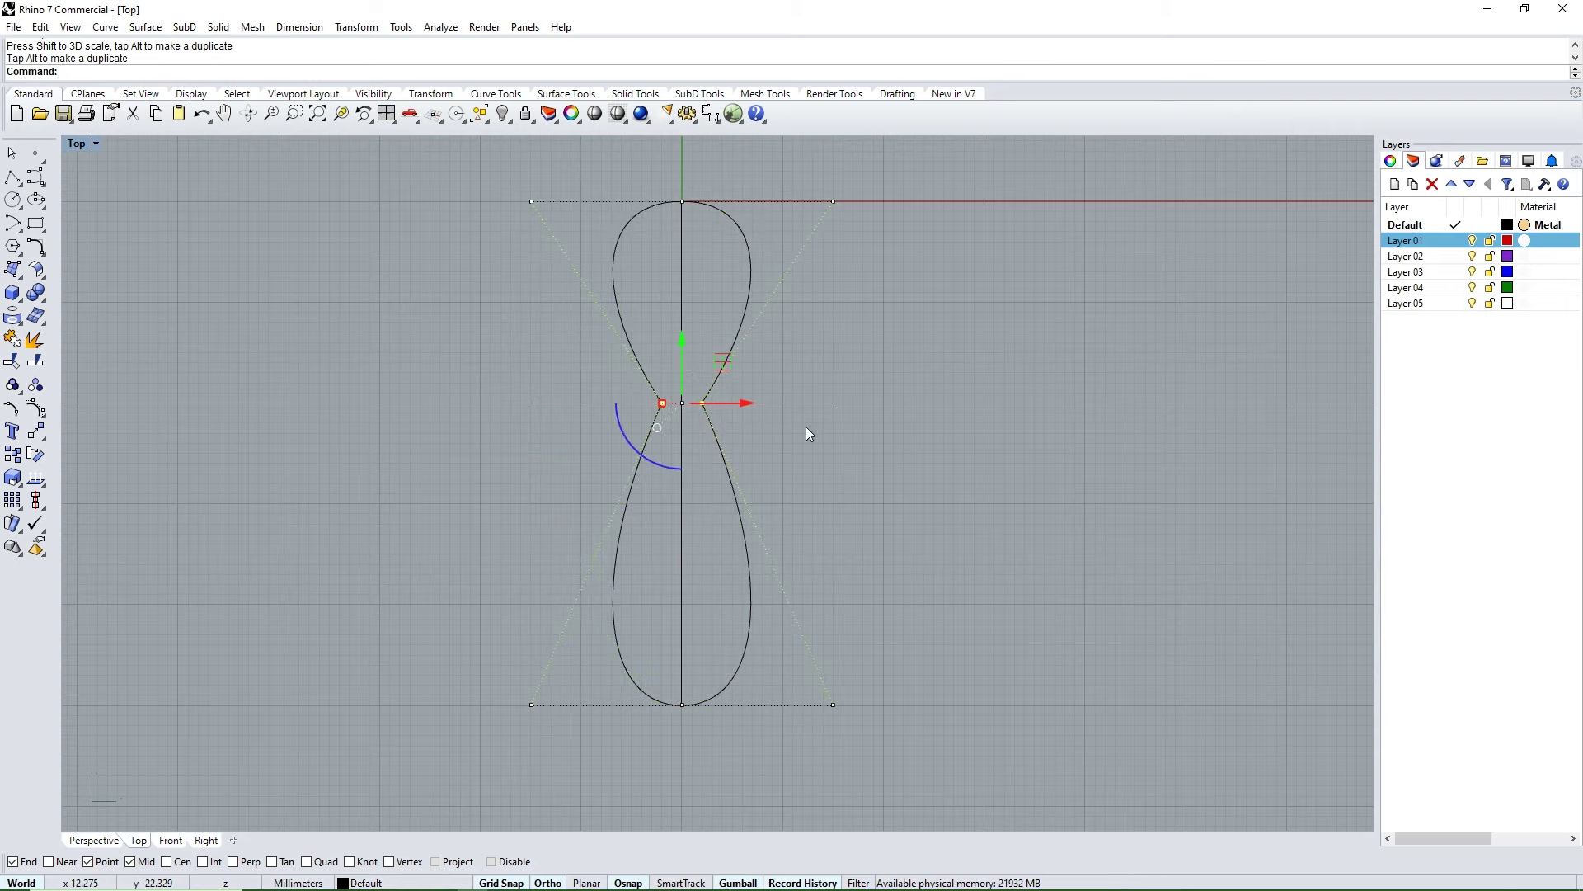
key(Escape)
scroll(706, 495, down, 3)
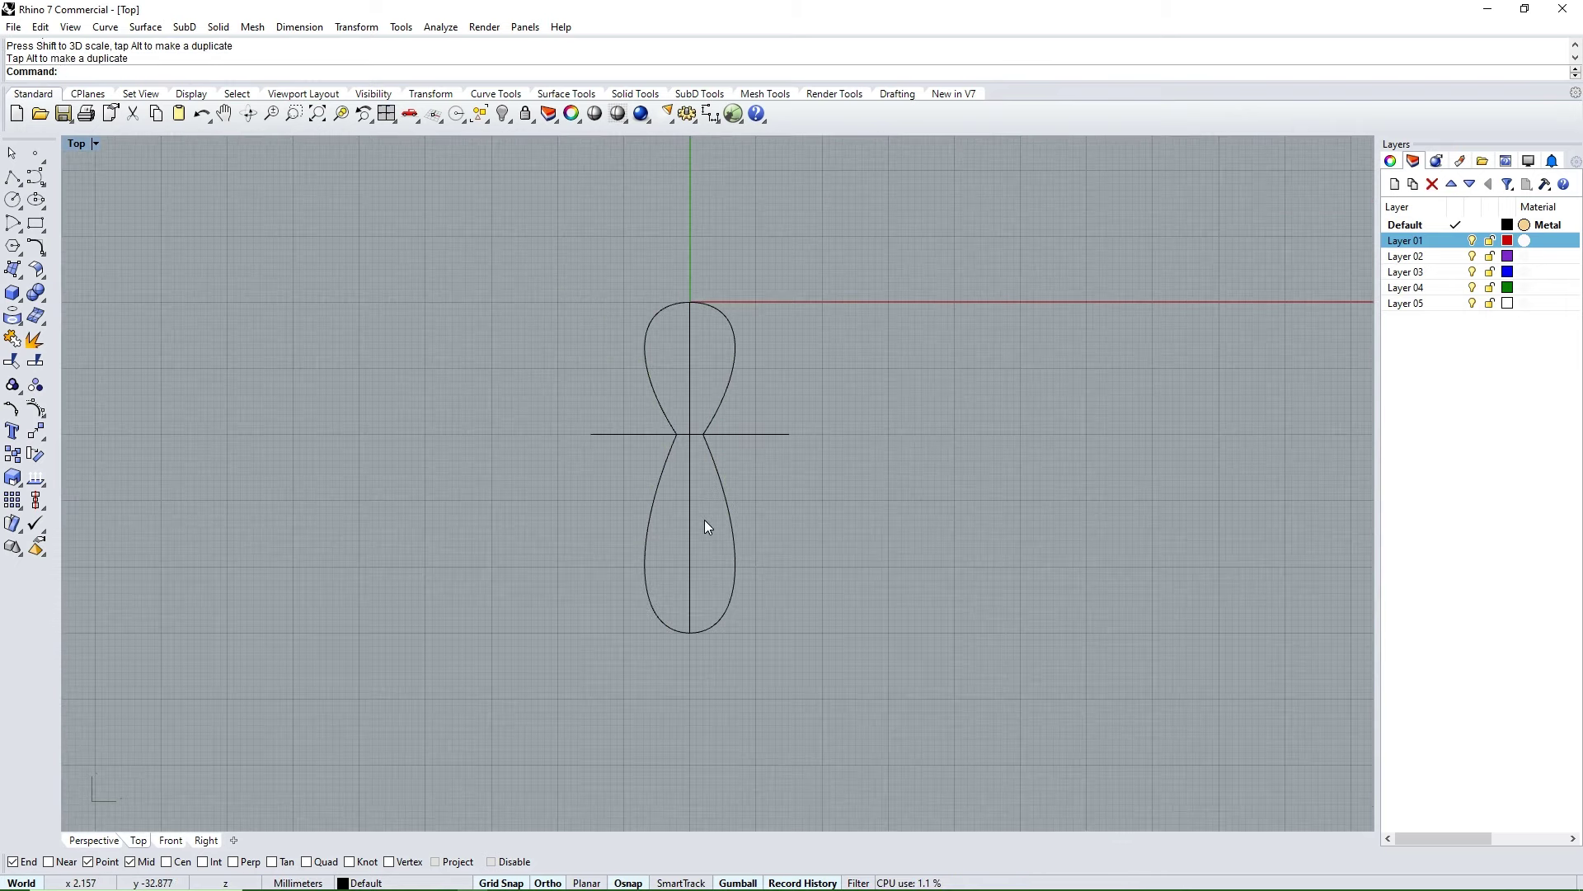
scroll(716, 437, up, 1)
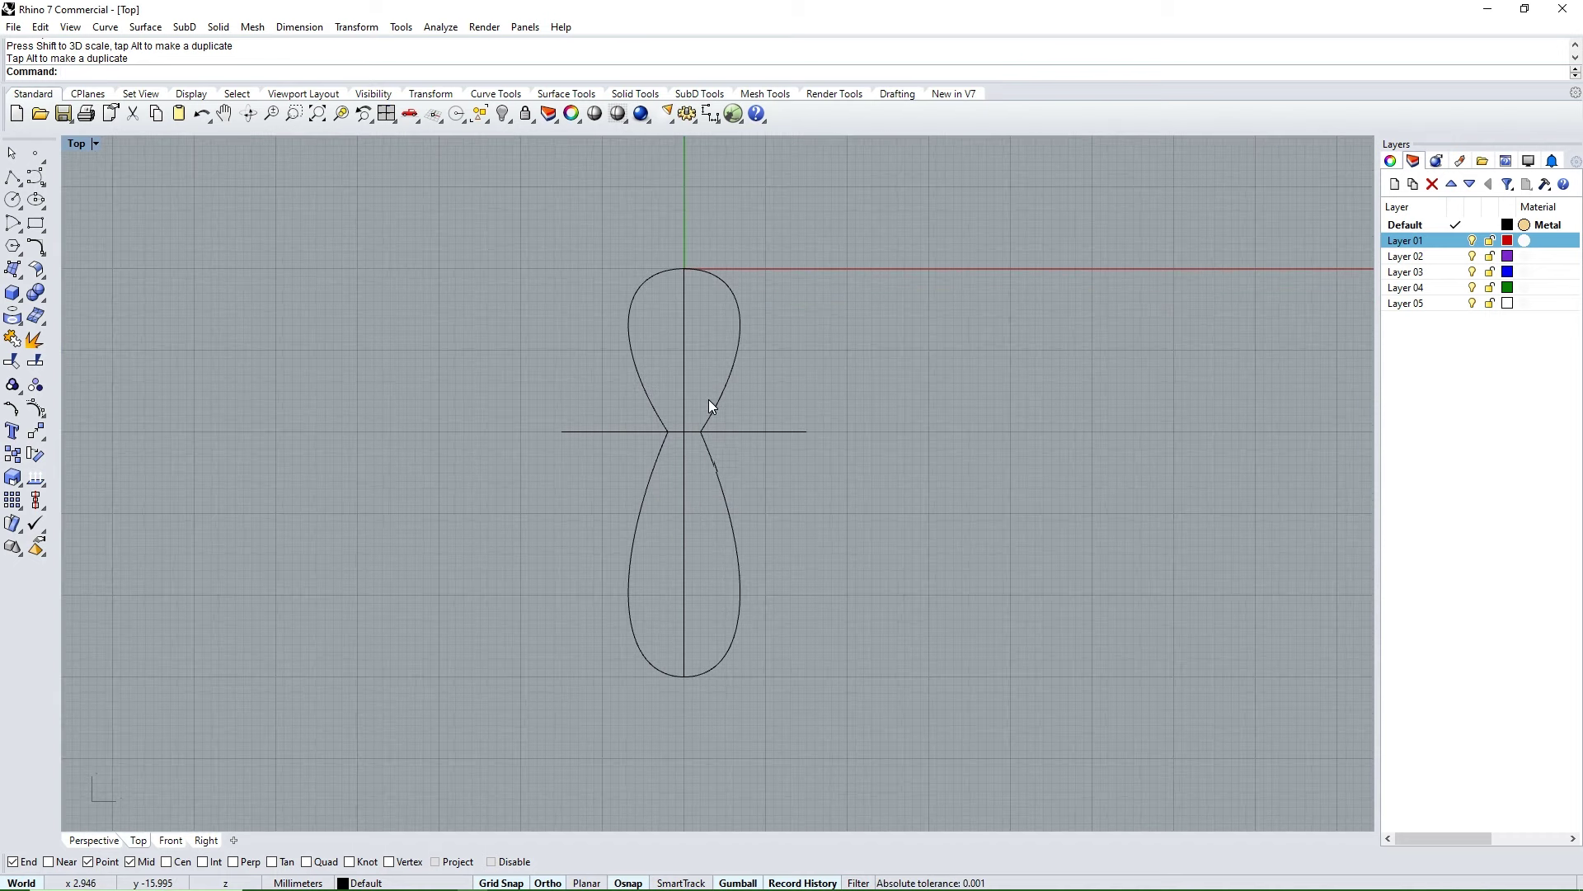
- Draw a diameter ellipse spanning the horizontal line from end to end
right_click(37, 201)
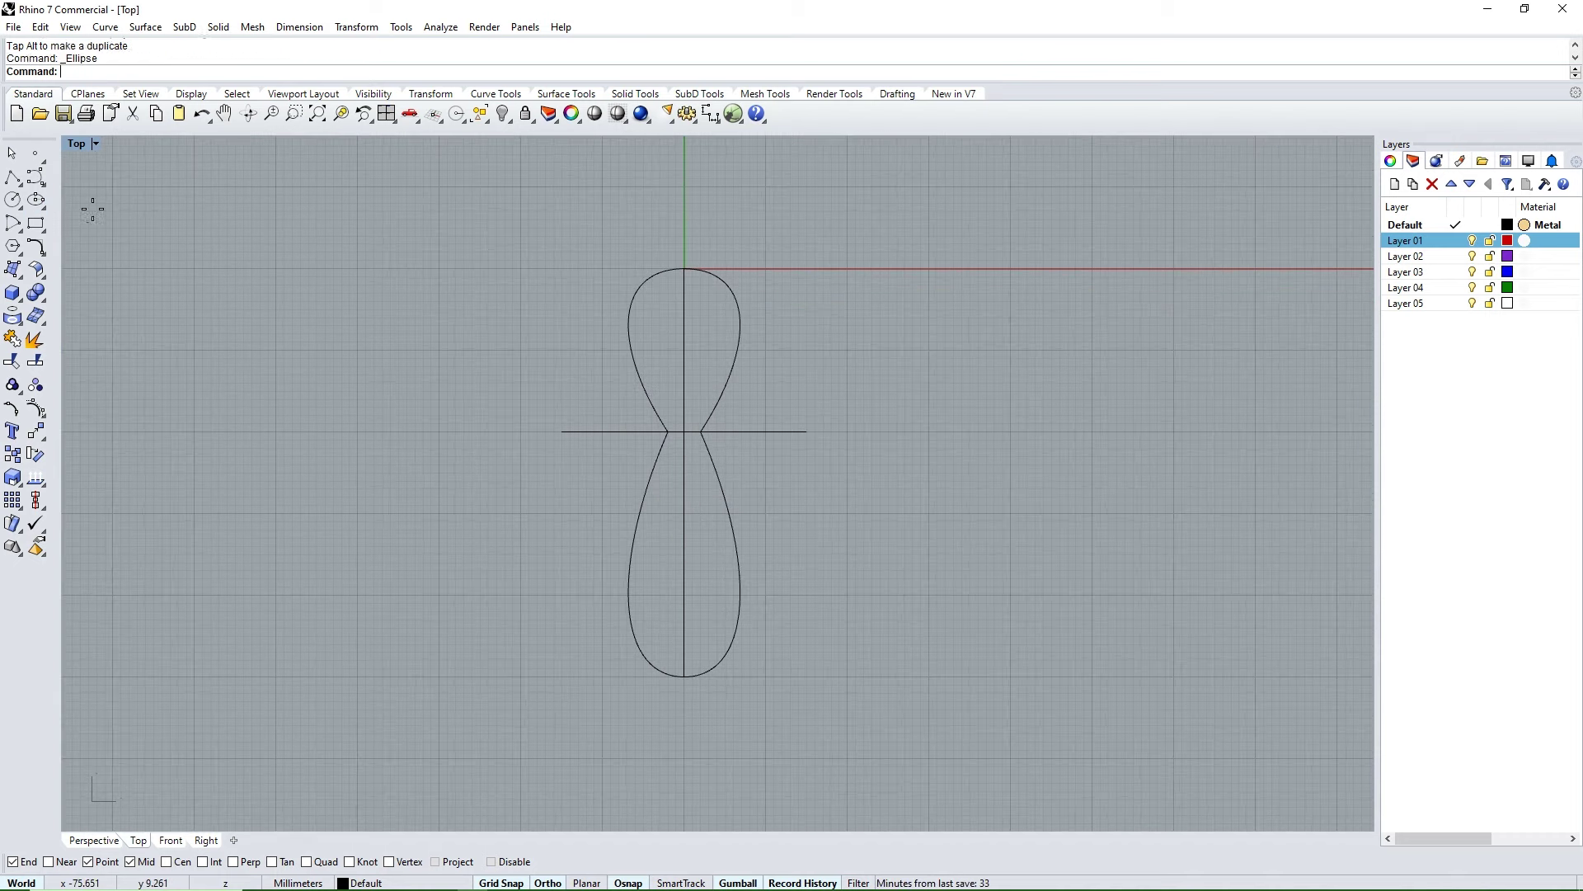
click(561, 431)
click(806, 431)
click(685, 350)
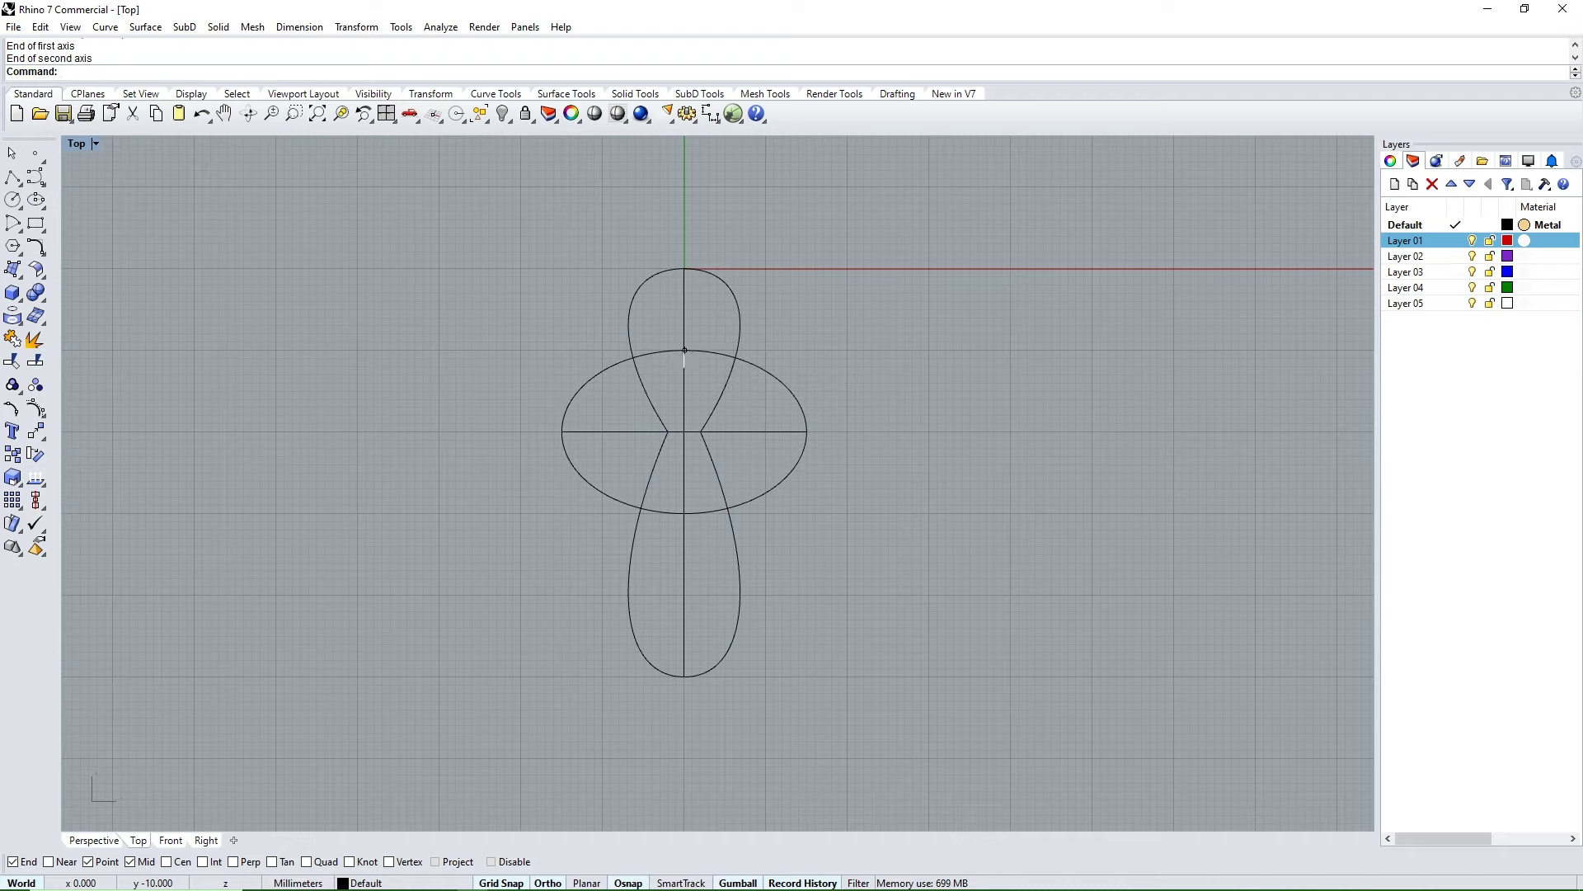
- Turn on its control points and squeeze its top and bottom toward the centre
key(F10)
scroll(691, 511, up, 1)
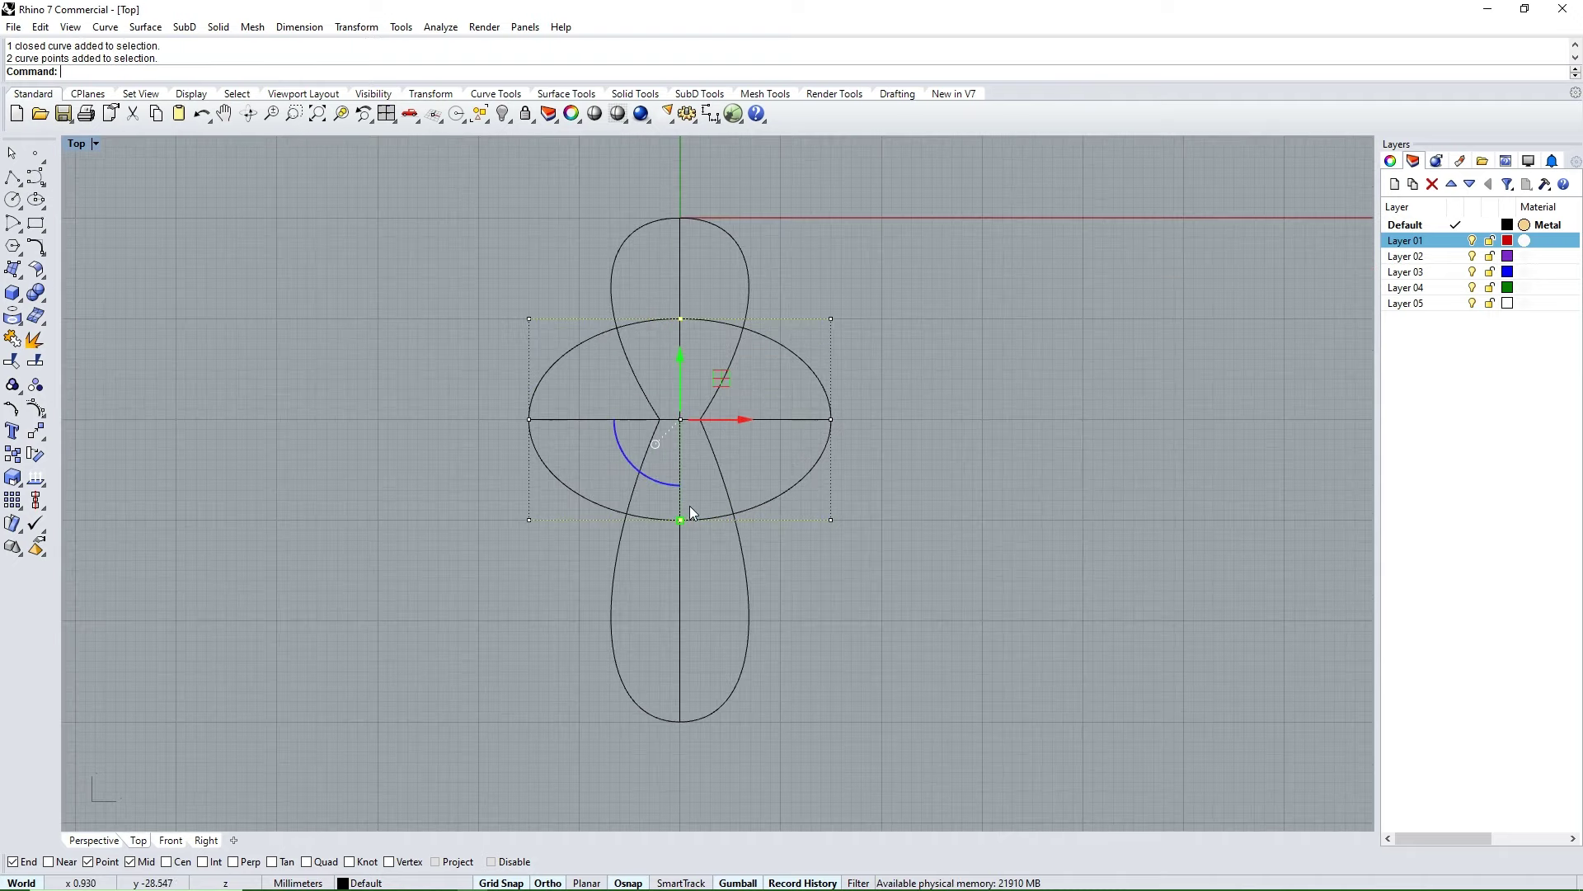
drag(681, 506, 680, 431)
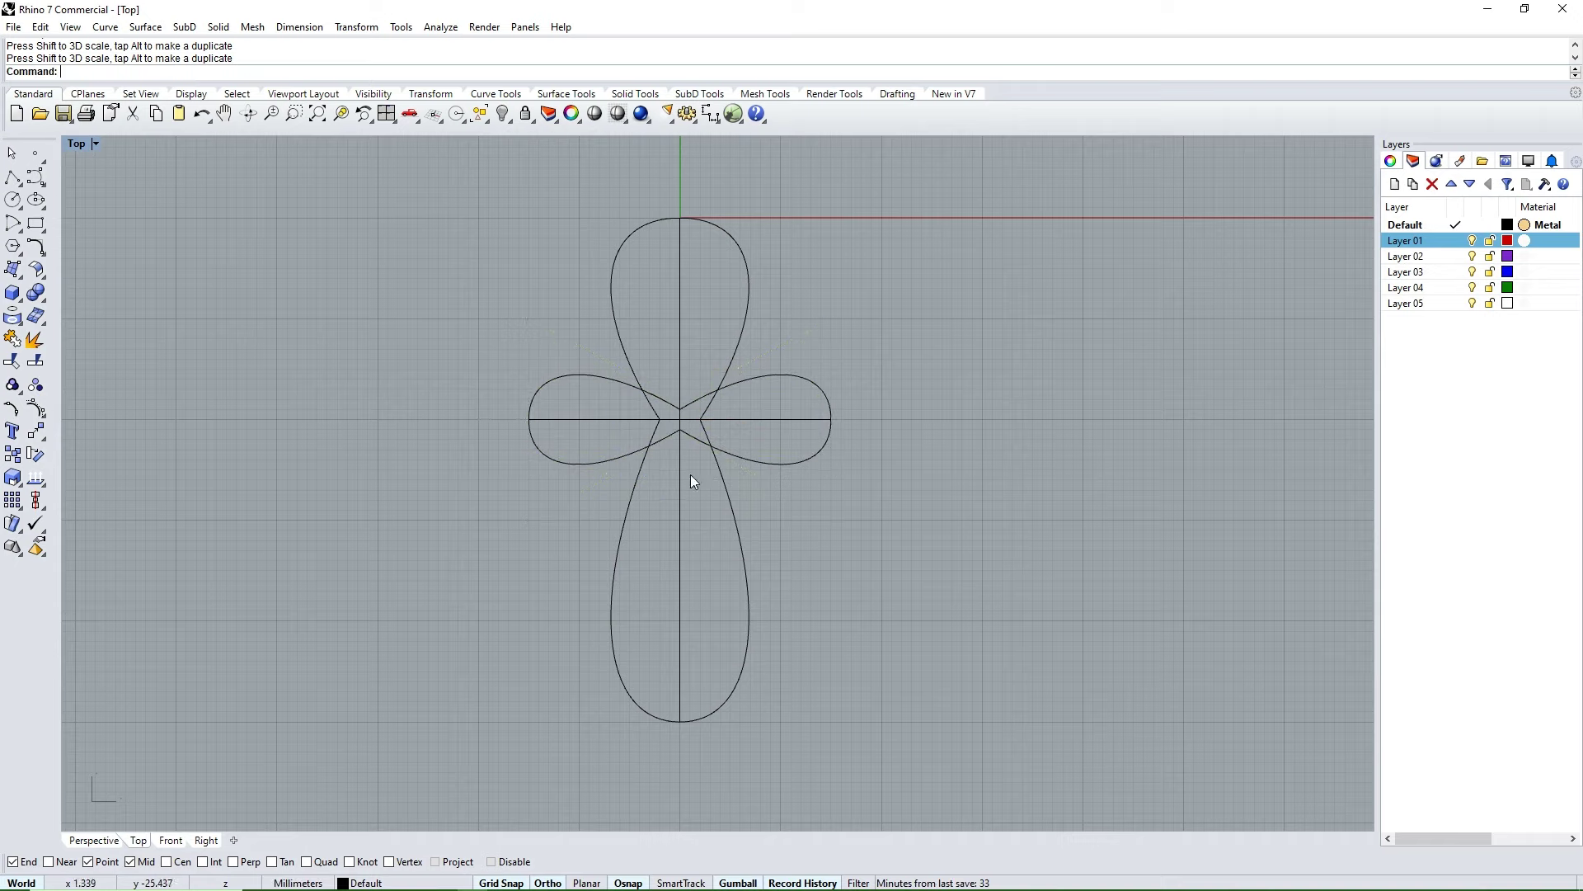
scroll(691, 482, down, 3)
scroll(770, 485, up, 3)
scroll(693, 463, up, 1)
scroll(671, 404, down, 2)
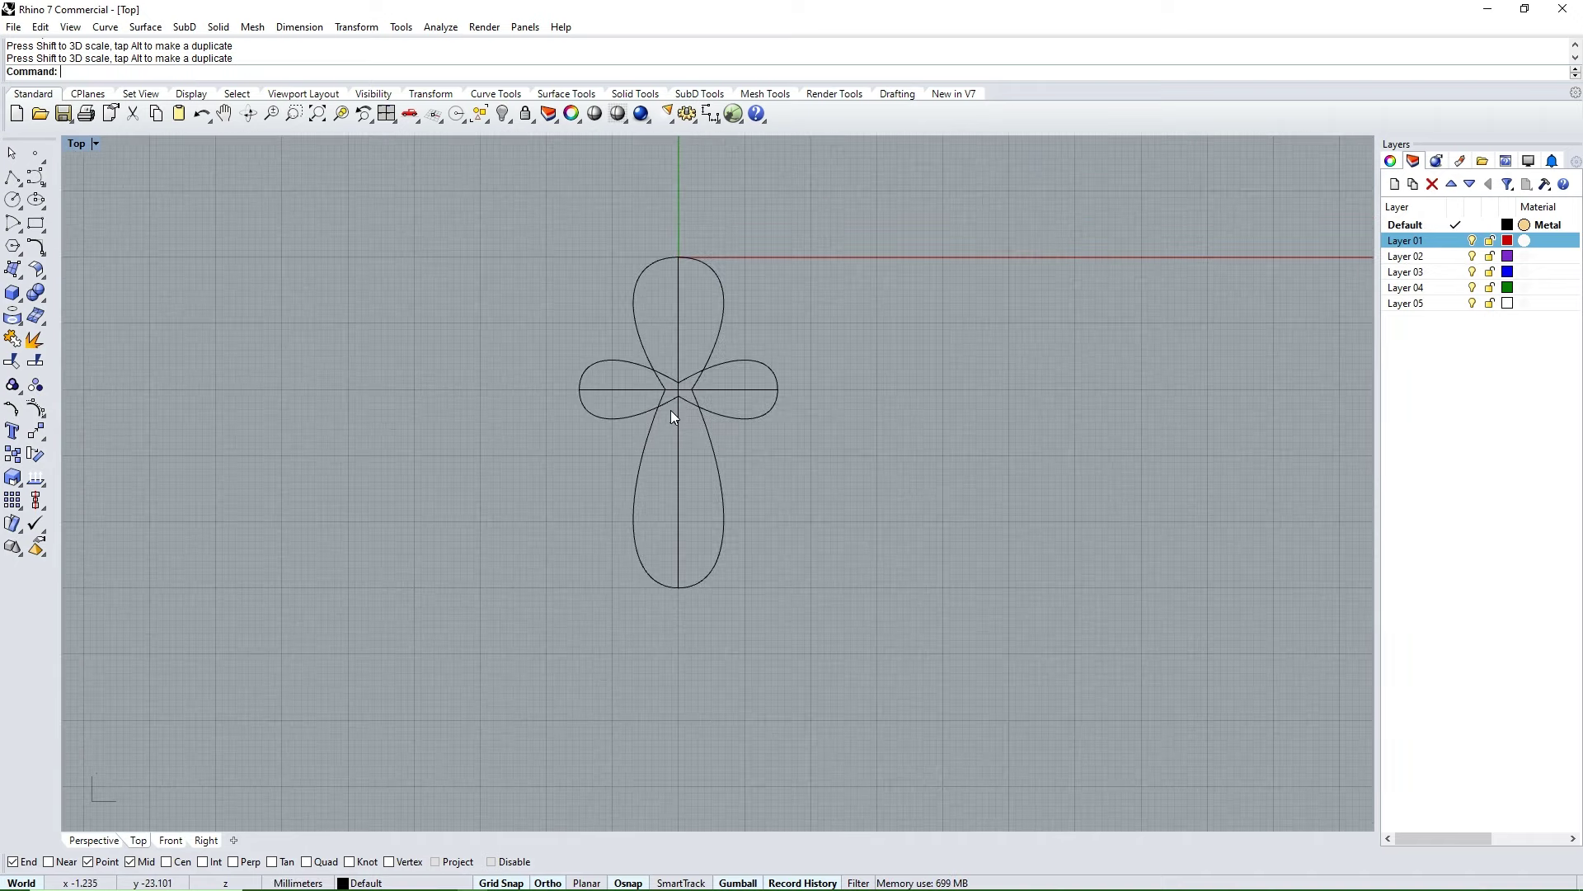
- Check the crossing curves in Perspective, then return to Top and select the horizontal curve
key(F4)
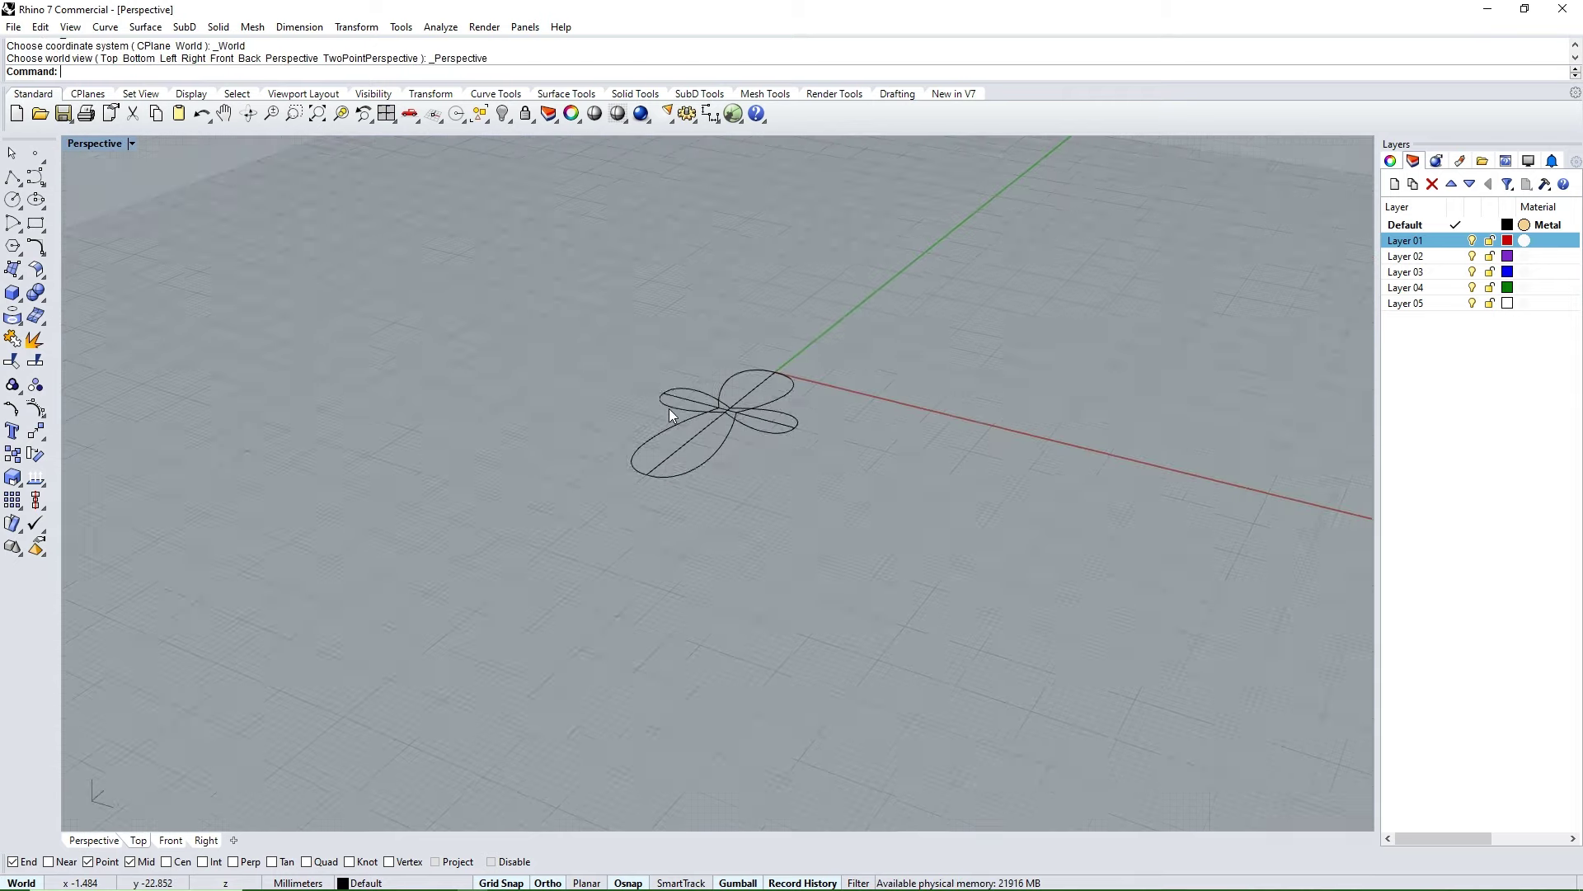
mouse_move(670, 409)
right_down()
mouse_move(727, 409)
mouse_move(555, 431)
mouse_move(617, 329)
mouse_move(739, 471)
mouse_move(975, 555)
mouse_move(725, 498)
right_up()
key(ctrl+F1)
scroll(718, 392, up, 4)
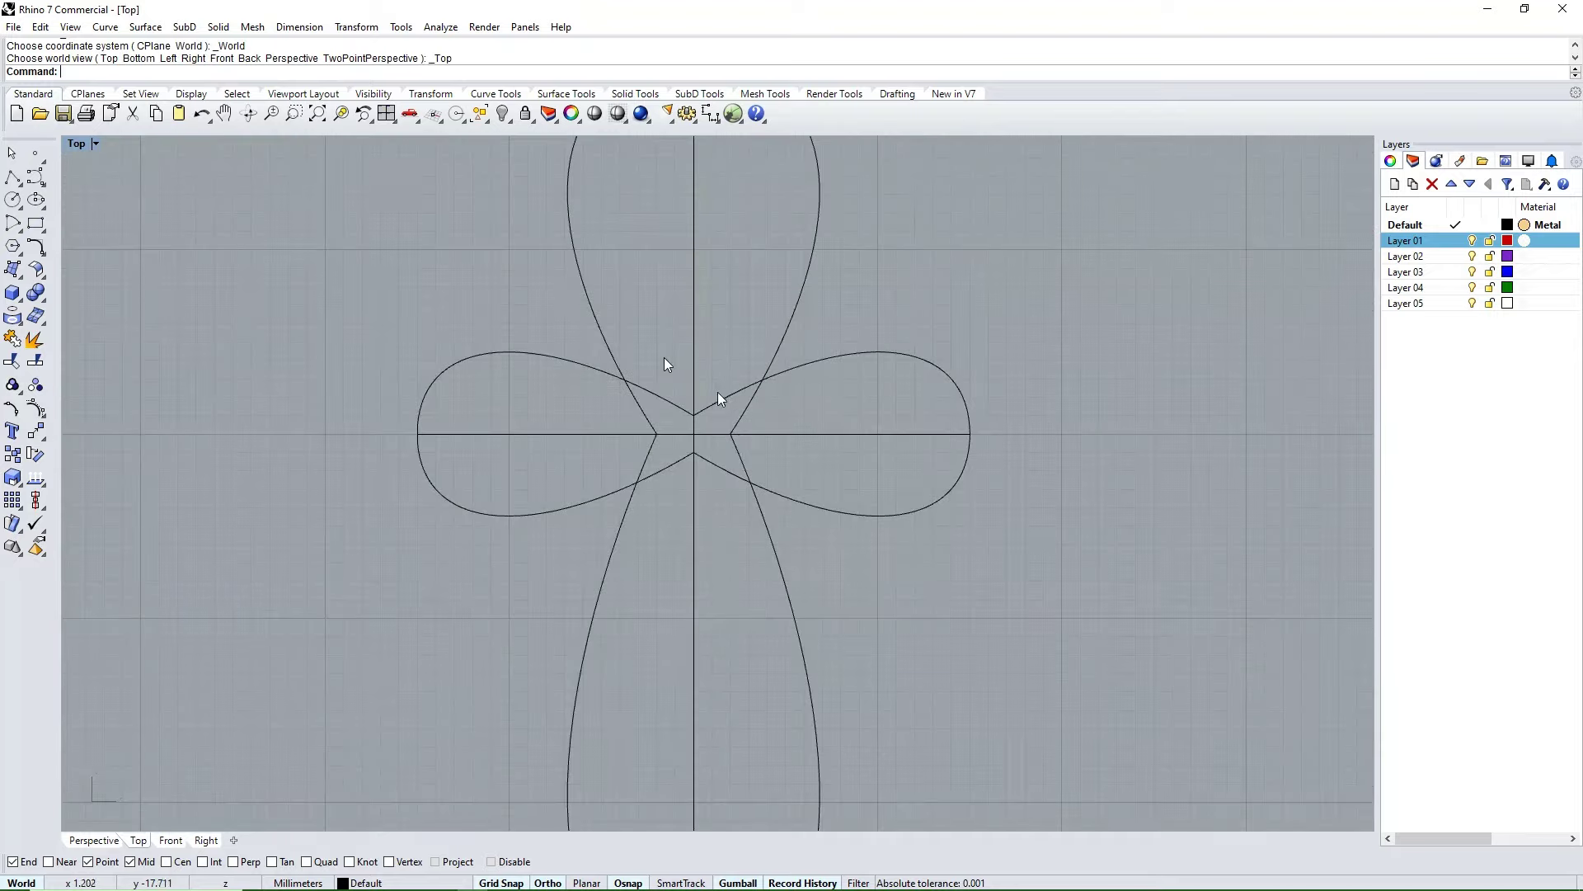
scroll(742, 408, down, 1)
click(744, 391)
- Apply Make SubD Friendly to both lobed curves from the SubD Tools
click(794, 311)
scroll(738, 403, down, 3)
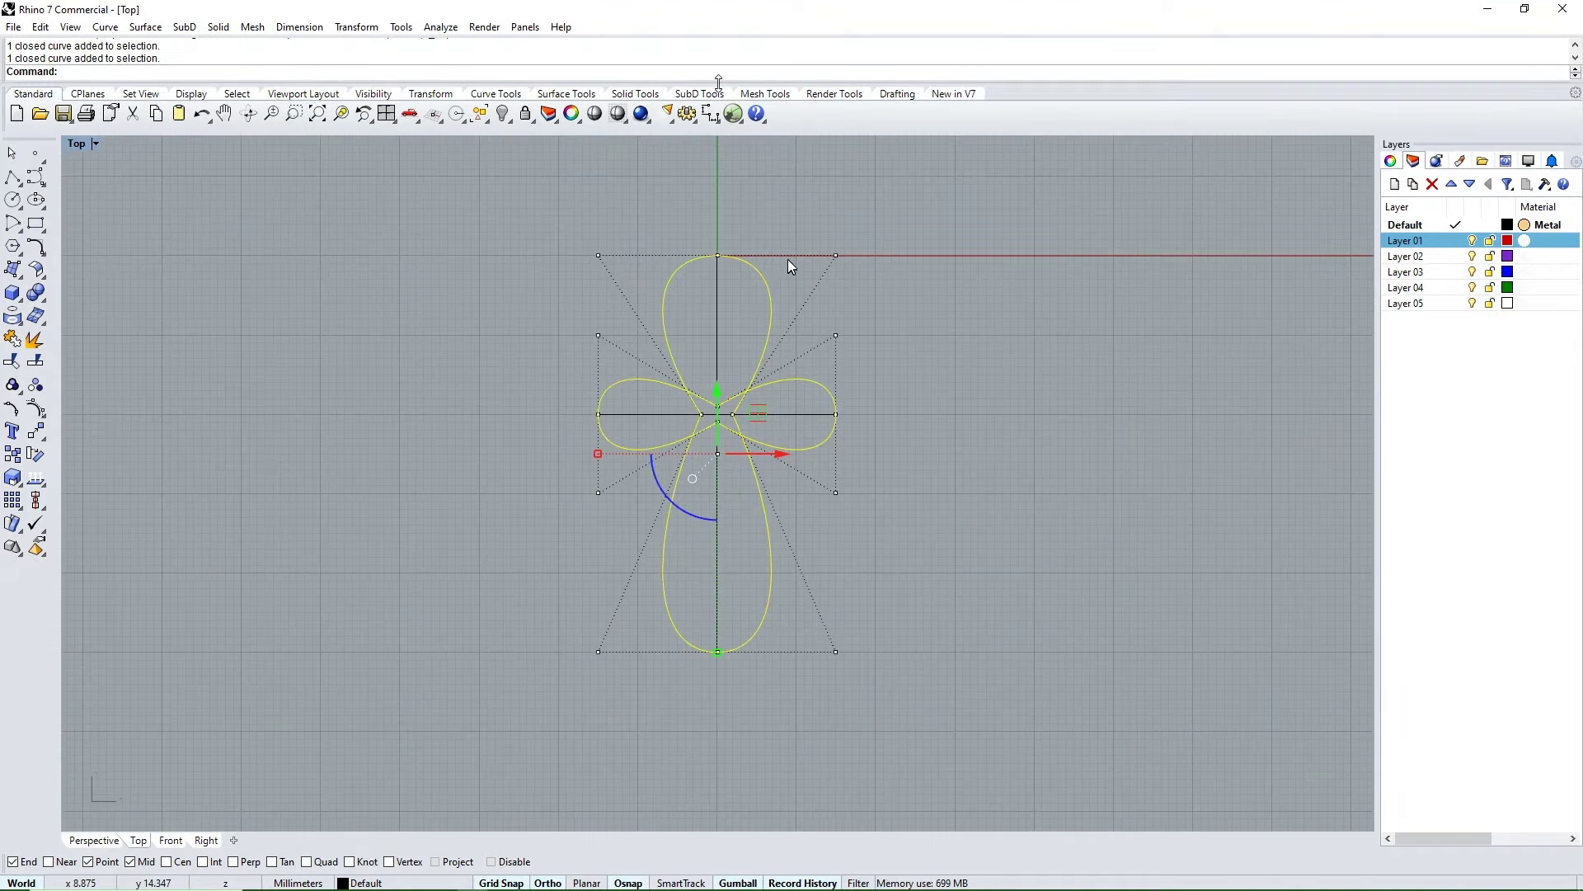
click(703, 94)
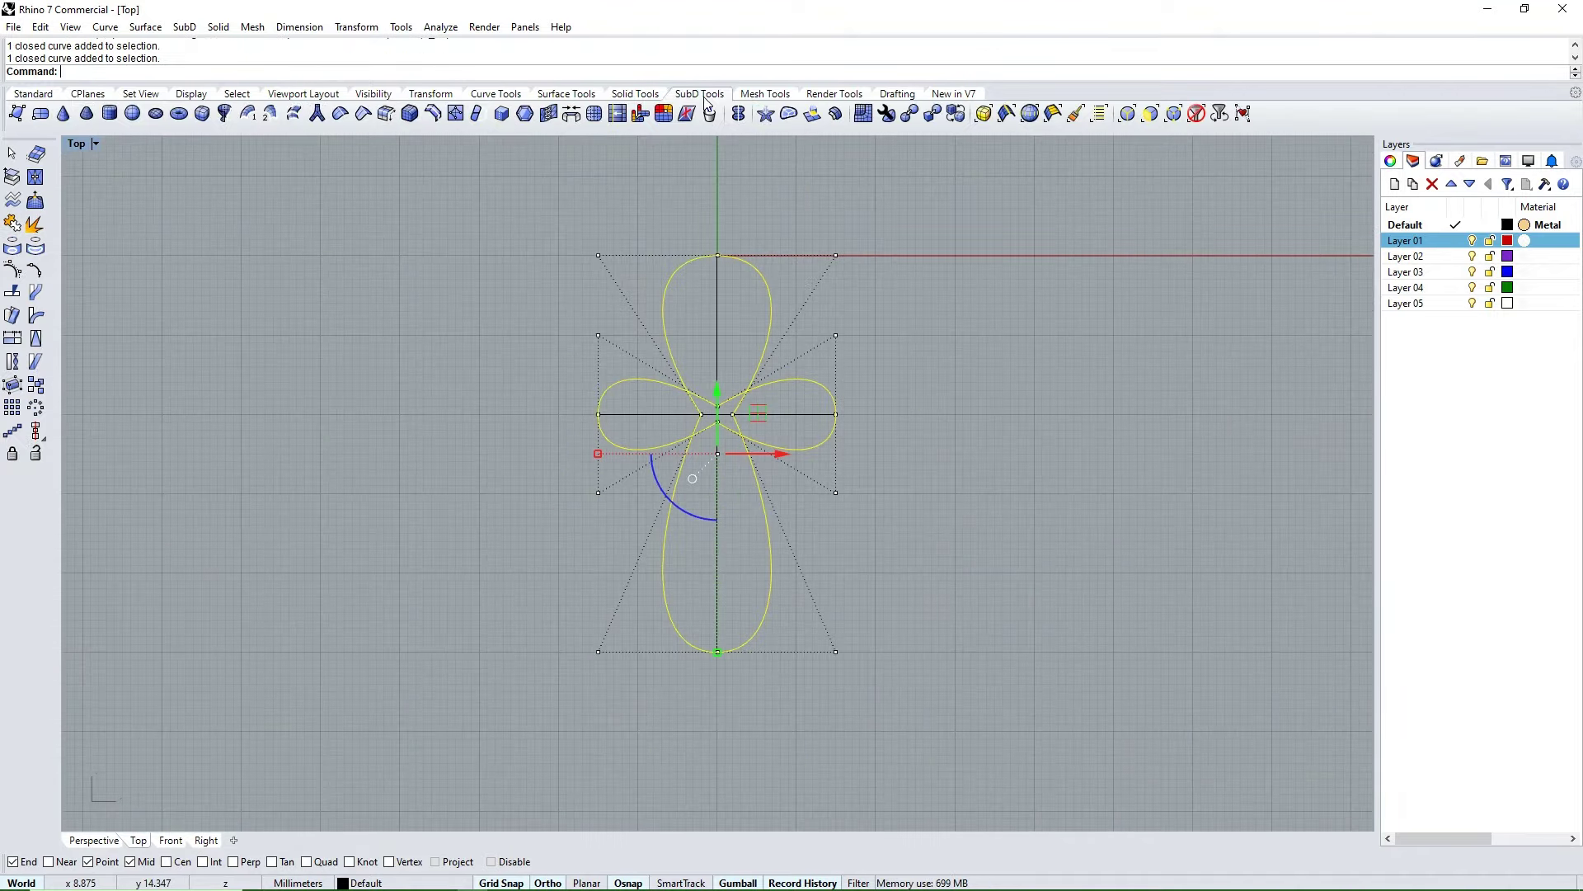
click(1245, 115)
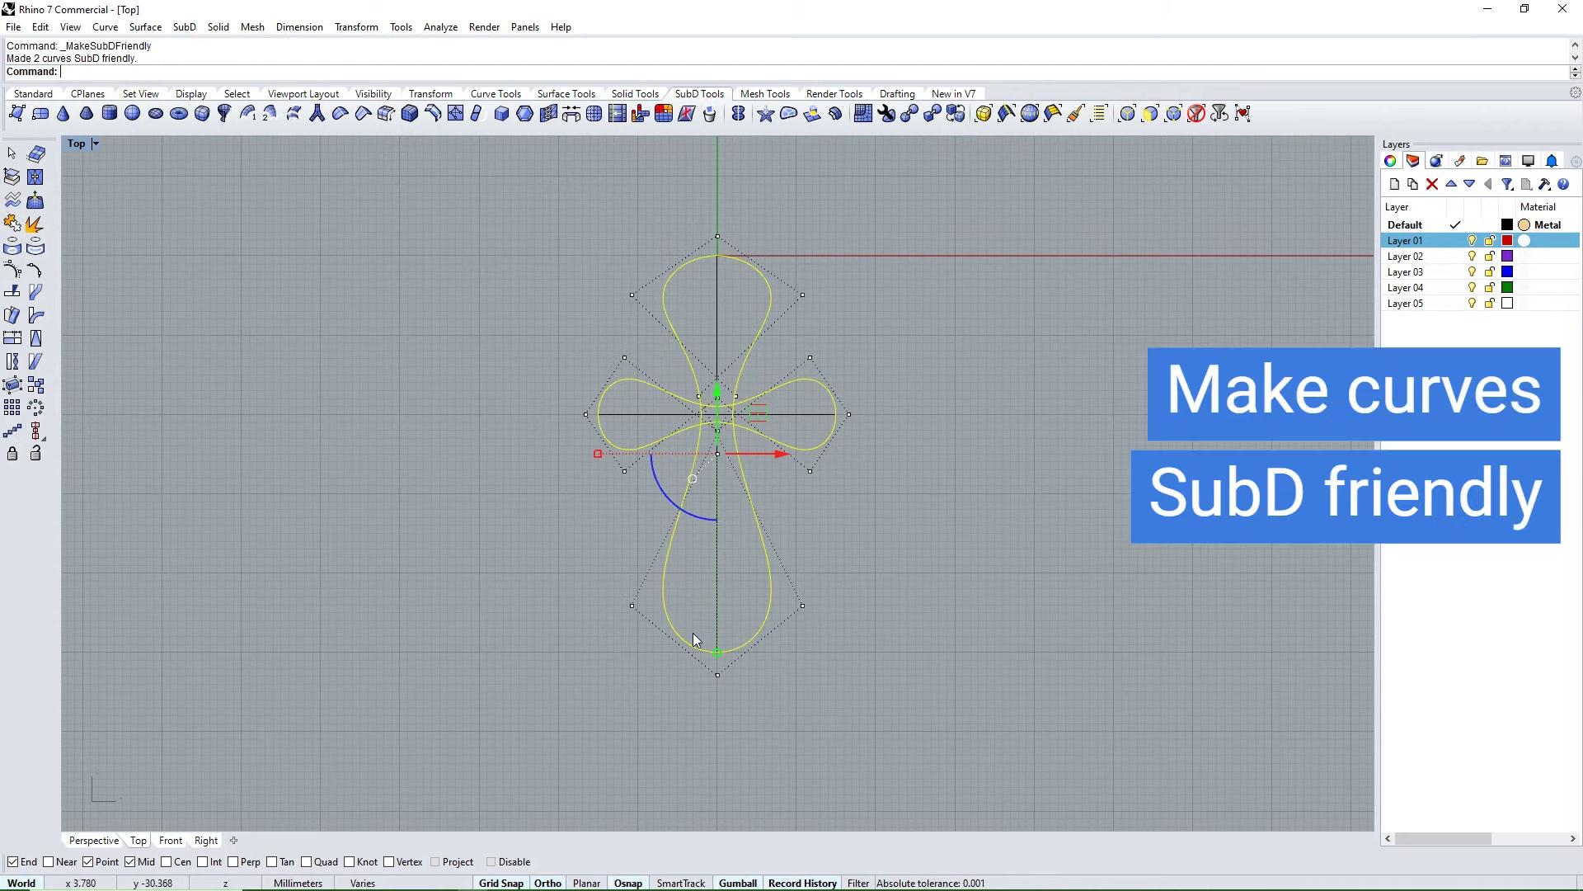
click(876, 630)
scroll(751, 439, up, 3)
- Move one lobed curve 4 mm down in Z with the gumball
scroll(714, 507, down, 3)
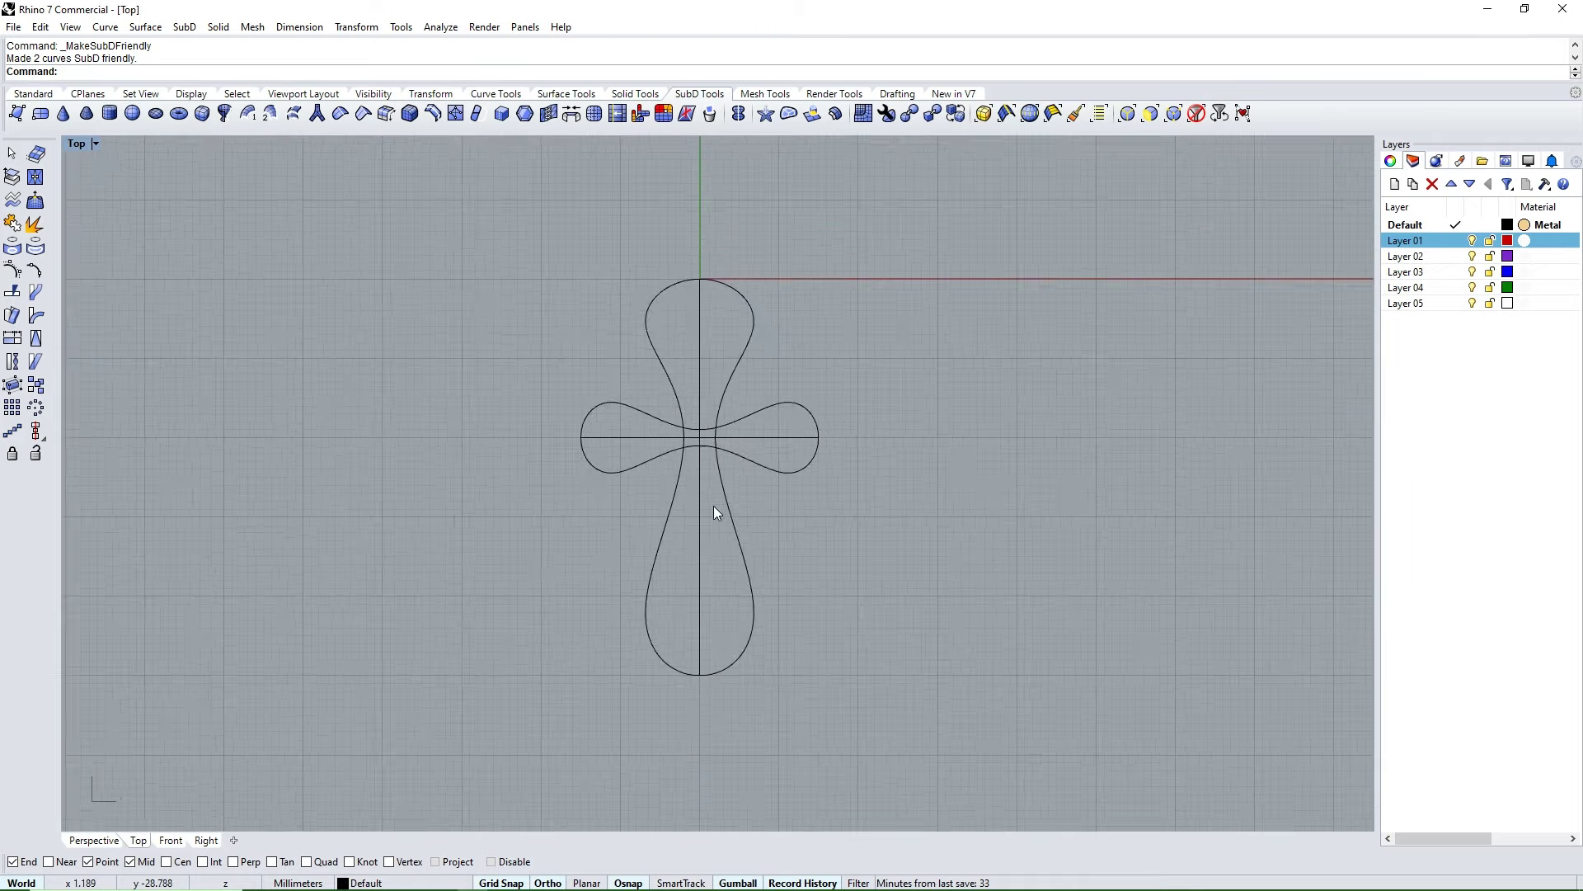
mouse_move(715, 507)
ctrl+shift+right_down()
mouse_move(798, 499)
mouse_move(746, 424)
ctrl+shift+right_up()
click(755, 468)
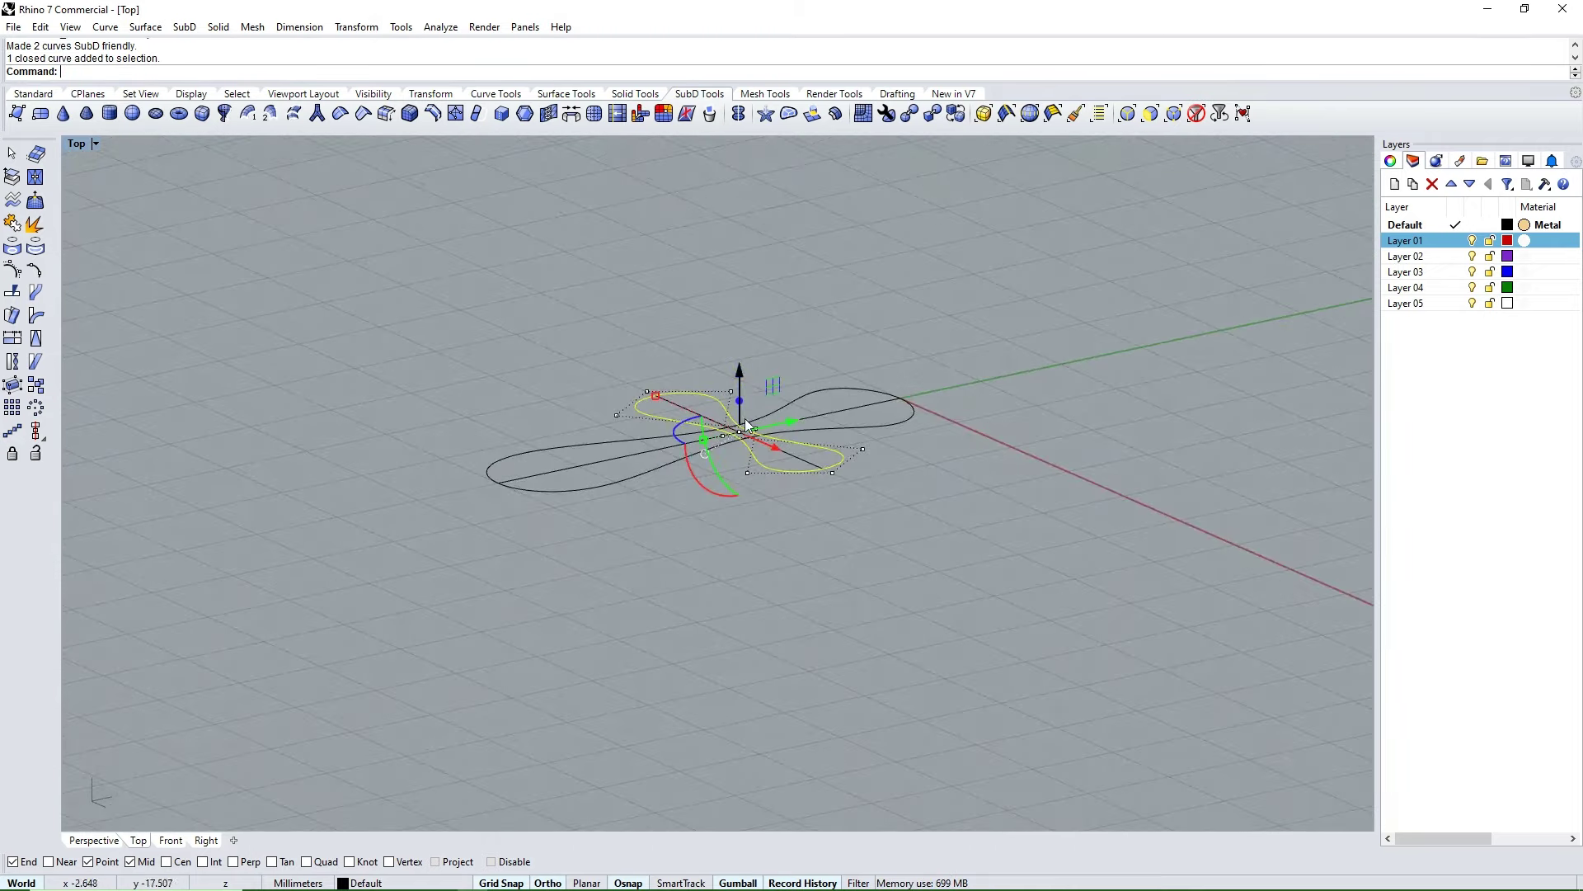
drag(738, 381, 742, 431)
click(938, 451)
mouse_move(938, 450)
ctrl+shift+right_down()
mouse_move(836, 536)
mouse_move(777, 513)
ctrl+shift+right_up()
key(ctrl+F4)
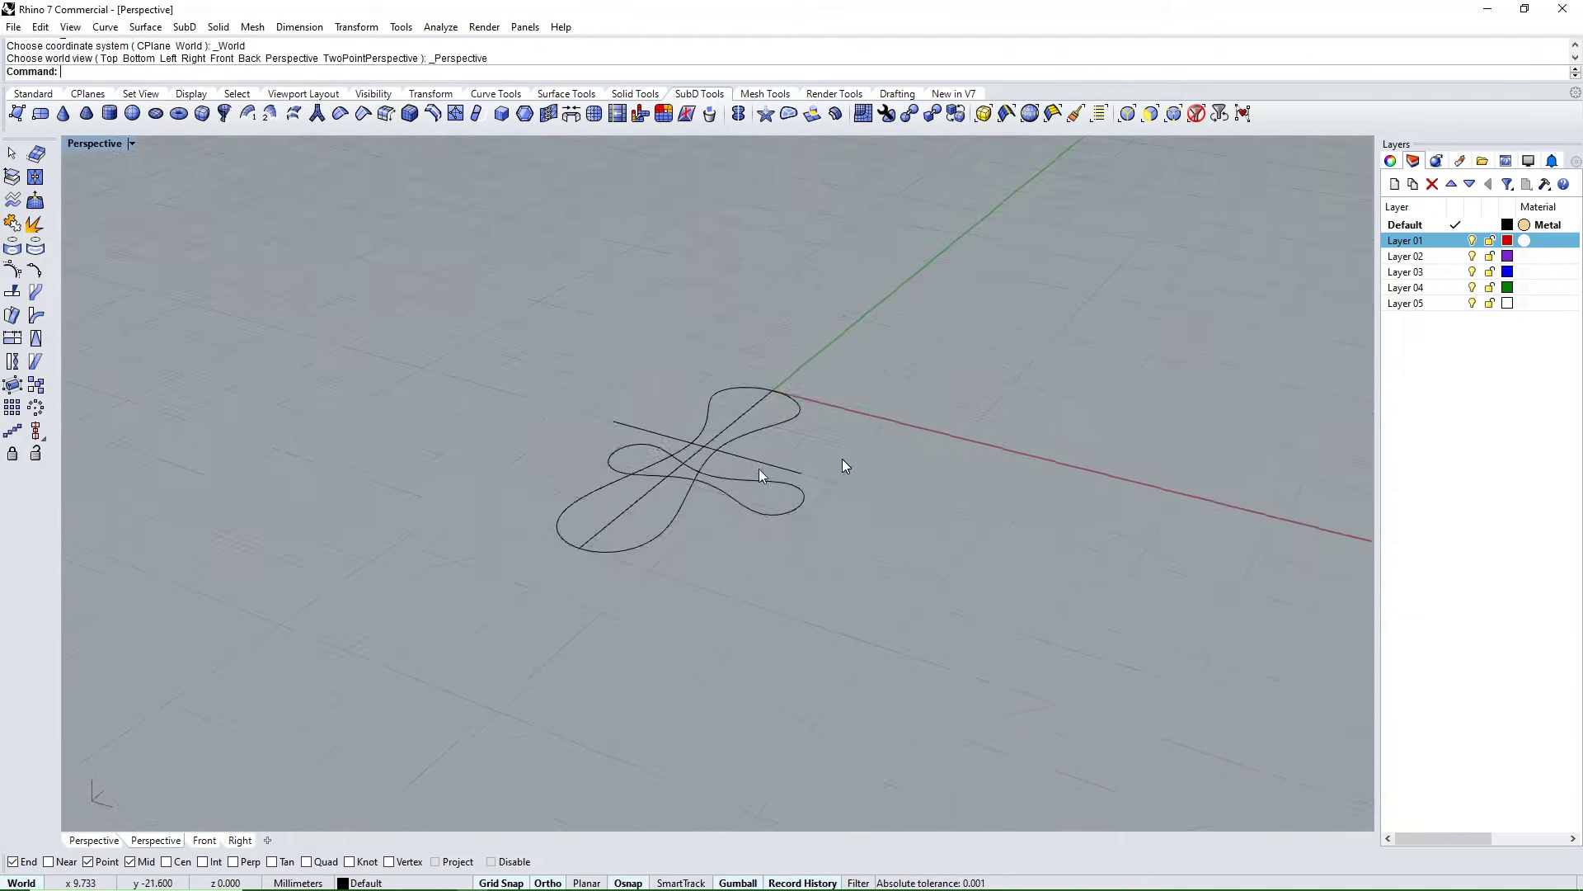
- Hide the two straight construction lines, then select a lobed curve
click(776, 477)
shift+click(829, 420)
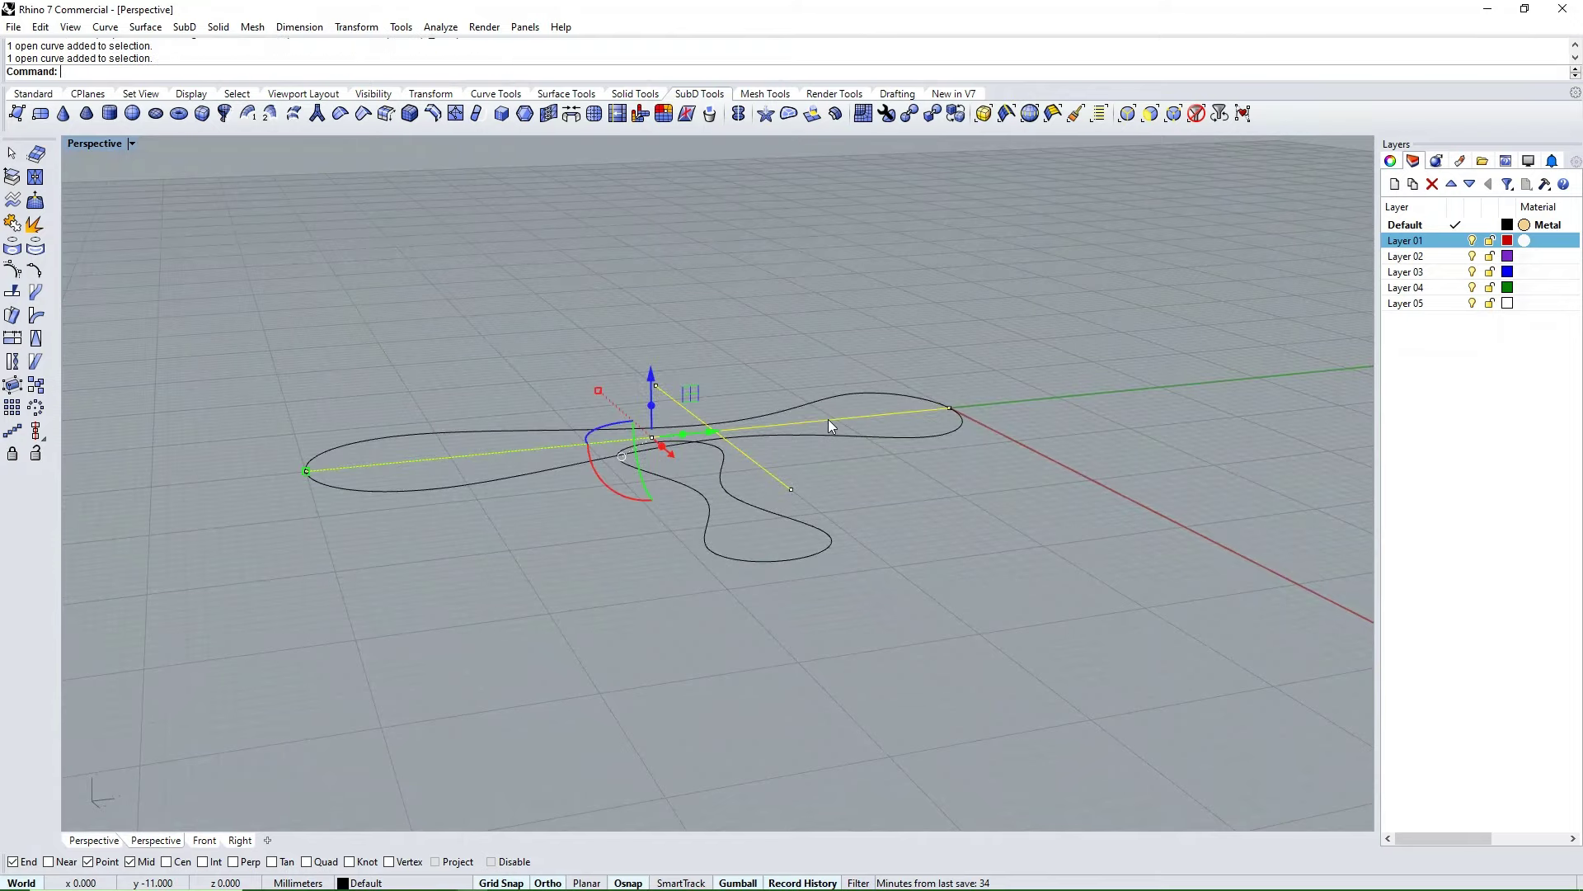
key(ctrl+h)
mouse_move(828, 422)
right_down()
mouse_move(715, 459)
mouse_move(701, 630)
mouse_move(642, 504)
mouse_move(869, 520)
mouse_move(926, 580)
mouse_move(841, 608)
mouse_move(636, 495)
mouse_move(686, 530)
mouse_move(650, 518)
mouse_move(841, 466)
mouse_move(979, 395)
mouse_move(791, 531)
mouse_move(729, 399)
mouse_move(724, 437)
right_up()
click(650, 520)
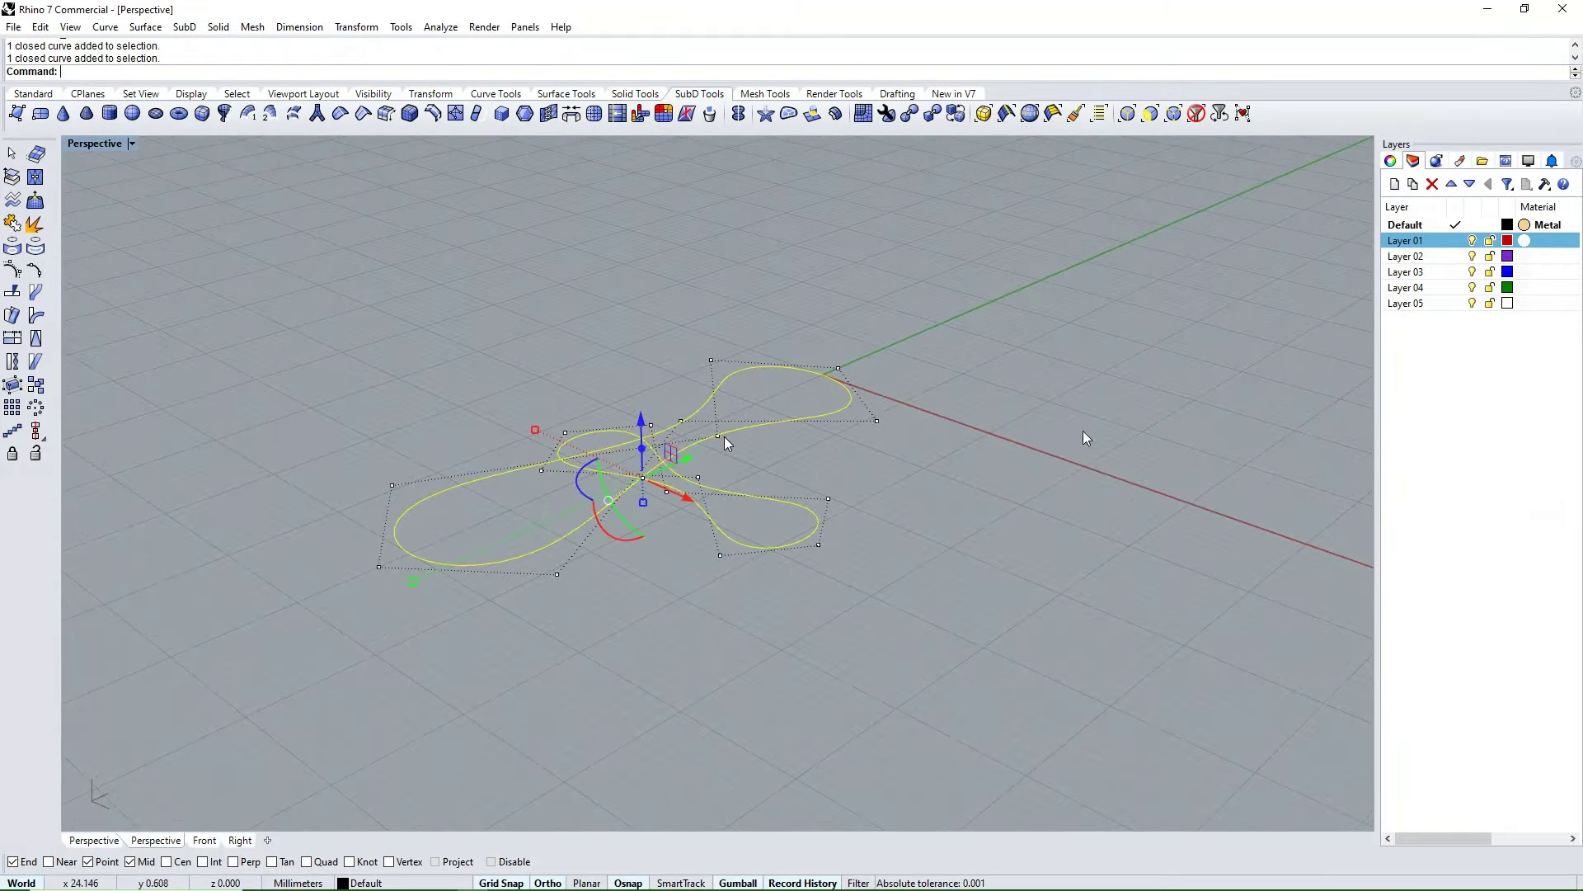
- SubD-loft the two offset lobed curves, accept the seam, and switch to flat display
click(293, 115)
mouse_move(553, 476)
right_down()
mouse_move(782, 546)
mouse_move(590, 300)
mouse_move(600, 408)
mouse_move(785, 478)
mouse_move(594, 449)
mouse_move(895, 498)
mouse_move(753, 428)
mouse_move(942, 376)
mouse_move(912, 265)
mouse_move(620, 447)
mouse_move(754, 432)
mouse_move(913, 233)
mouse_move(975, 516)
mouse_move(926, 536)
mouse_move(701, 458)
mouse_move(1165, 339)
mouse_move(1118, 359)
right_up()
key(Return)
key(Return)
key(Tab)
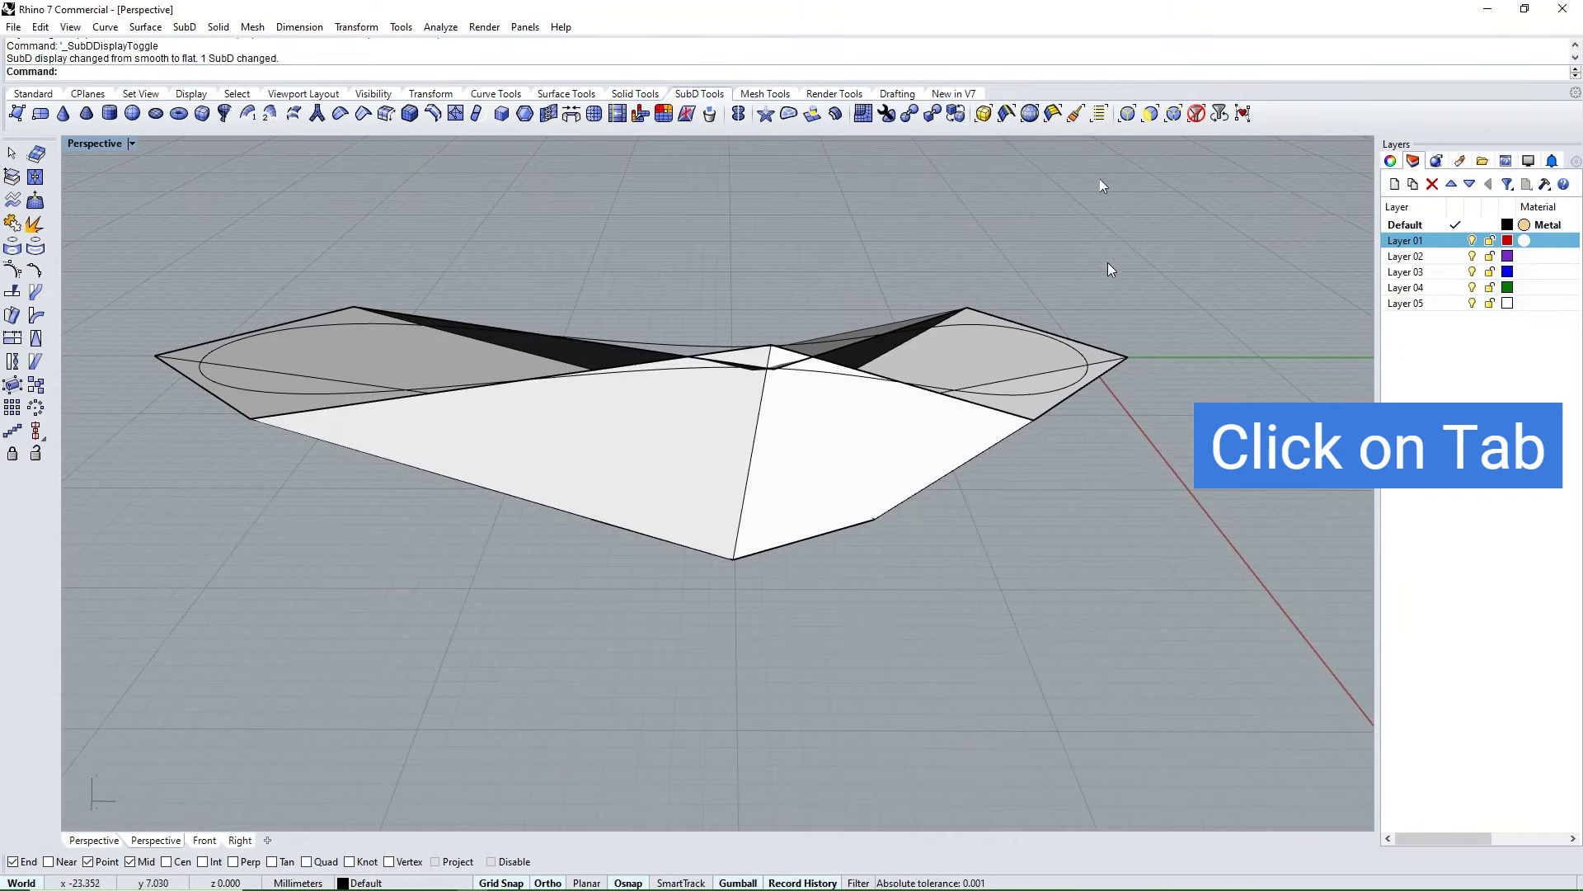
- Filter selection to vertices, pull the right corner vertex down, then raise it 2 mm in Right view
click(1174, 116)
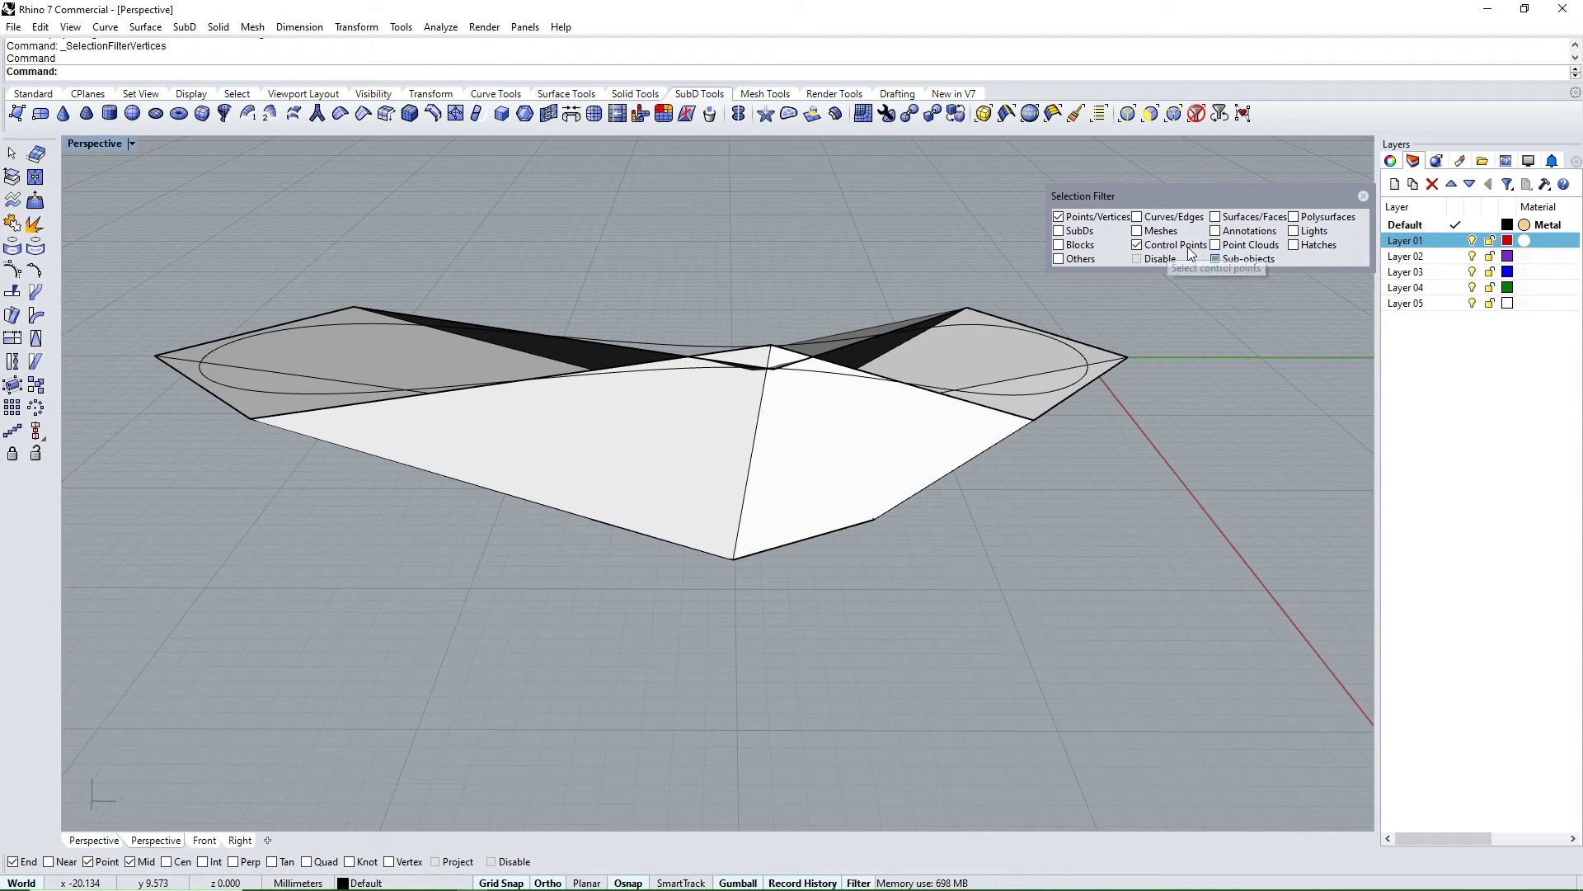
click(1129, 361)
right_drag(1135, 373, 997, 328)
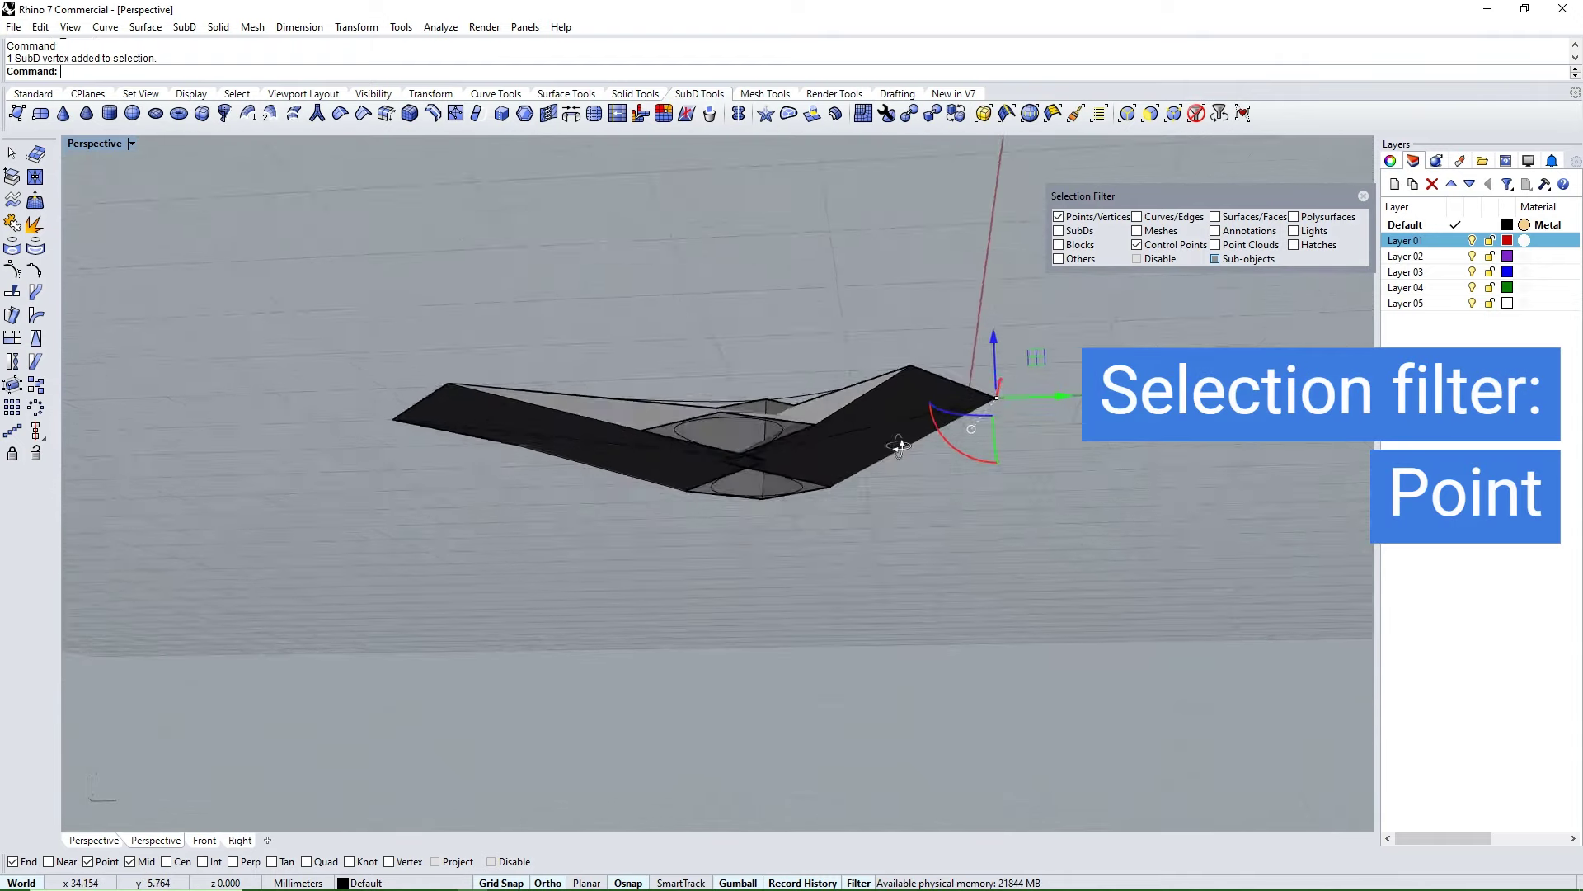
drag(996, 328, 984, 466)
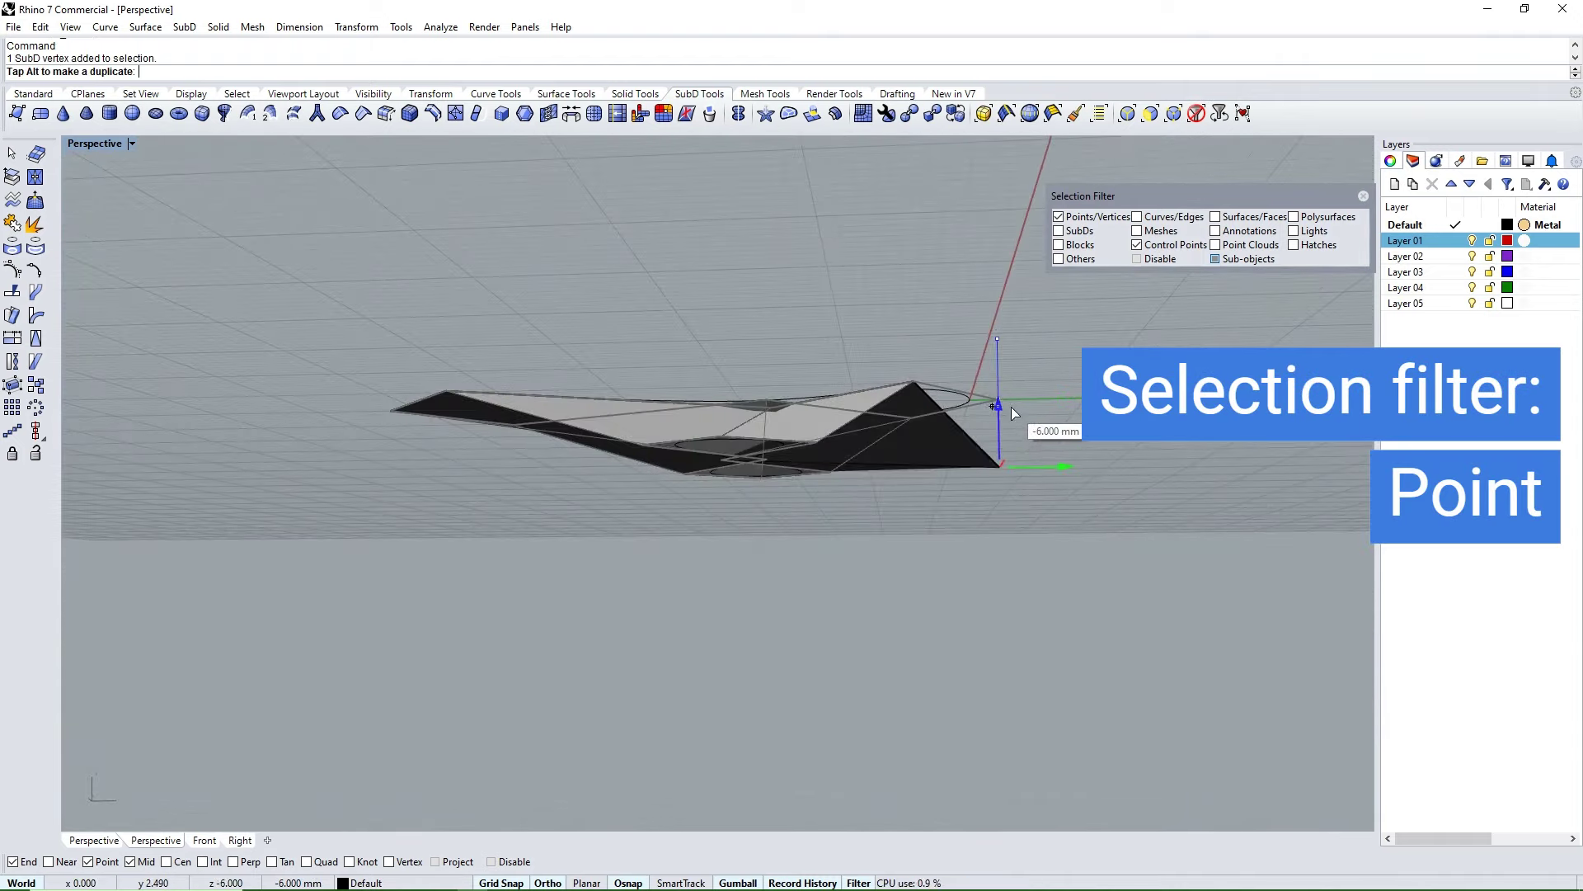
right_drag(984, 466, 912, 477)
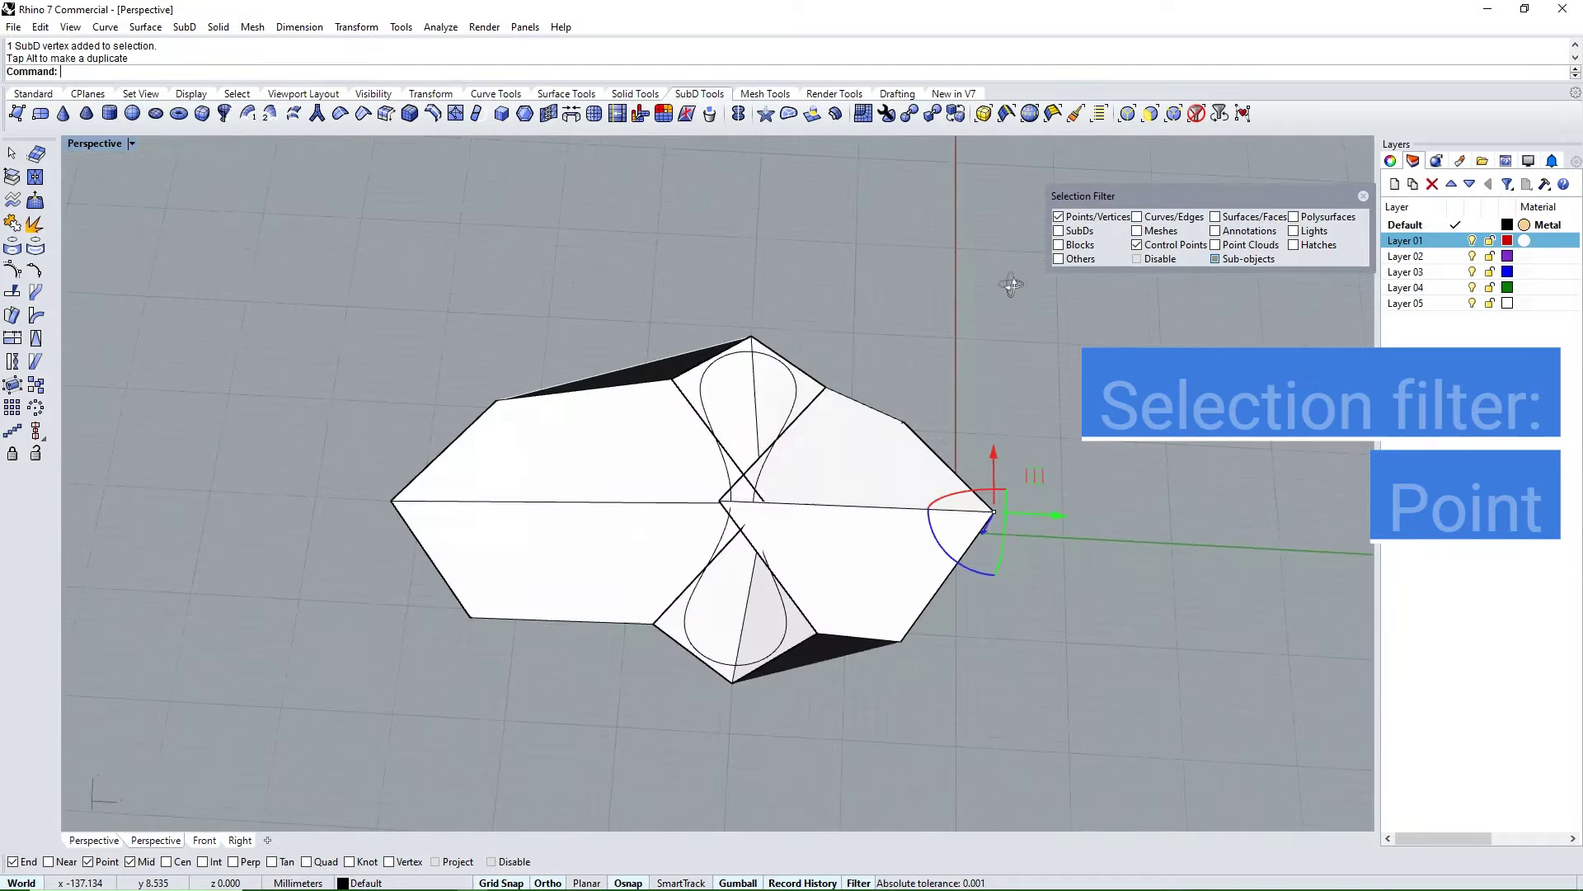
key(ctrl+F3)
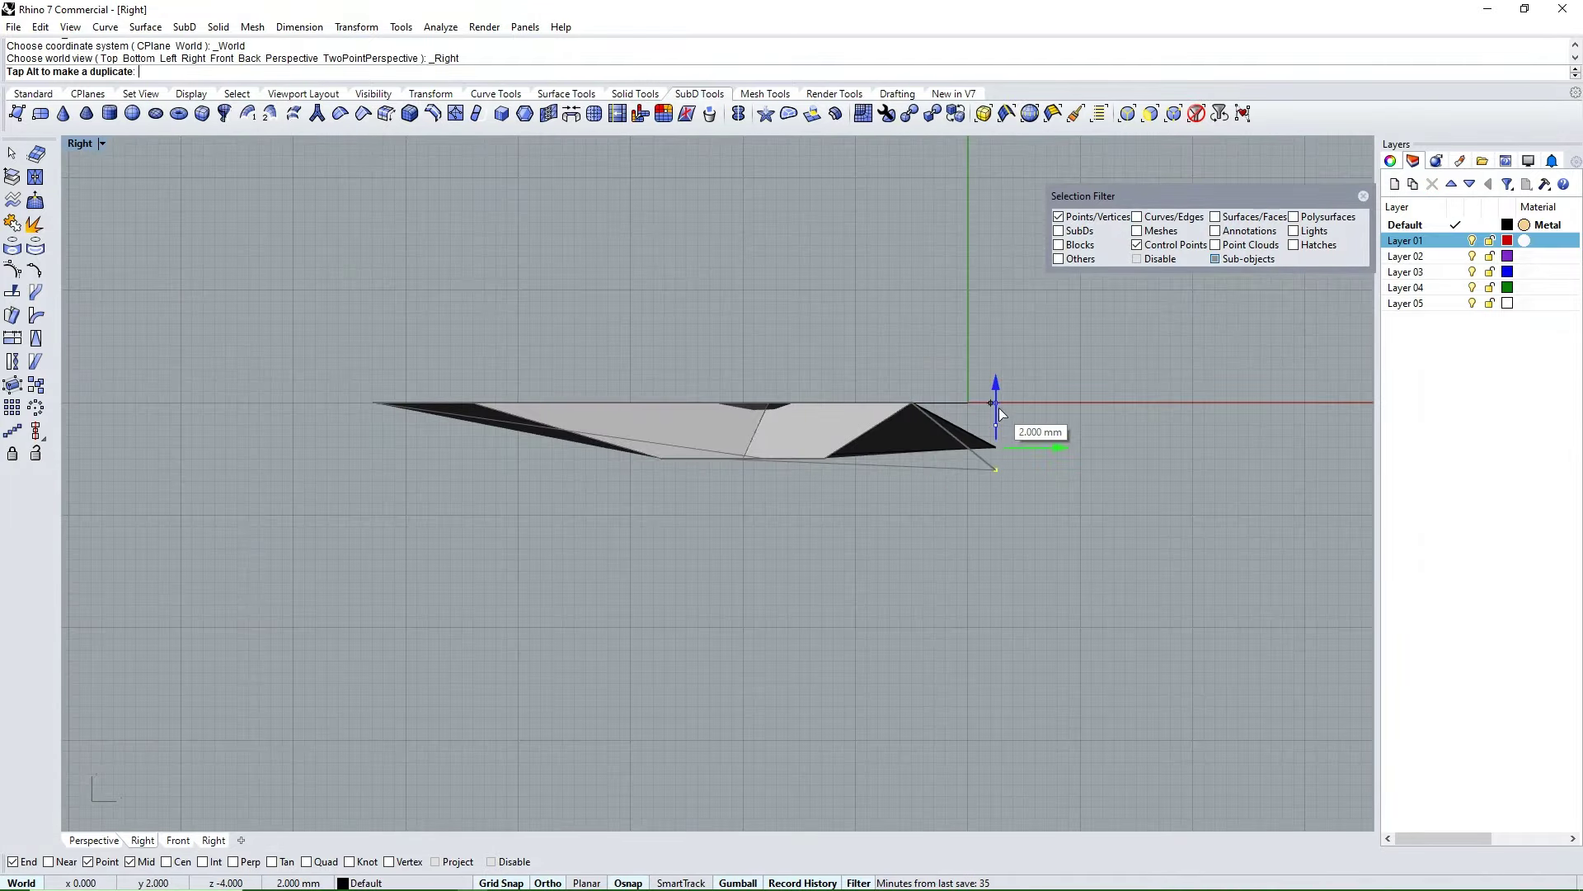
drag(998, 414, 998, 416)
- Pull the left corner vertex down 5 mm and move another vertex 3 mm
click(376, 410)
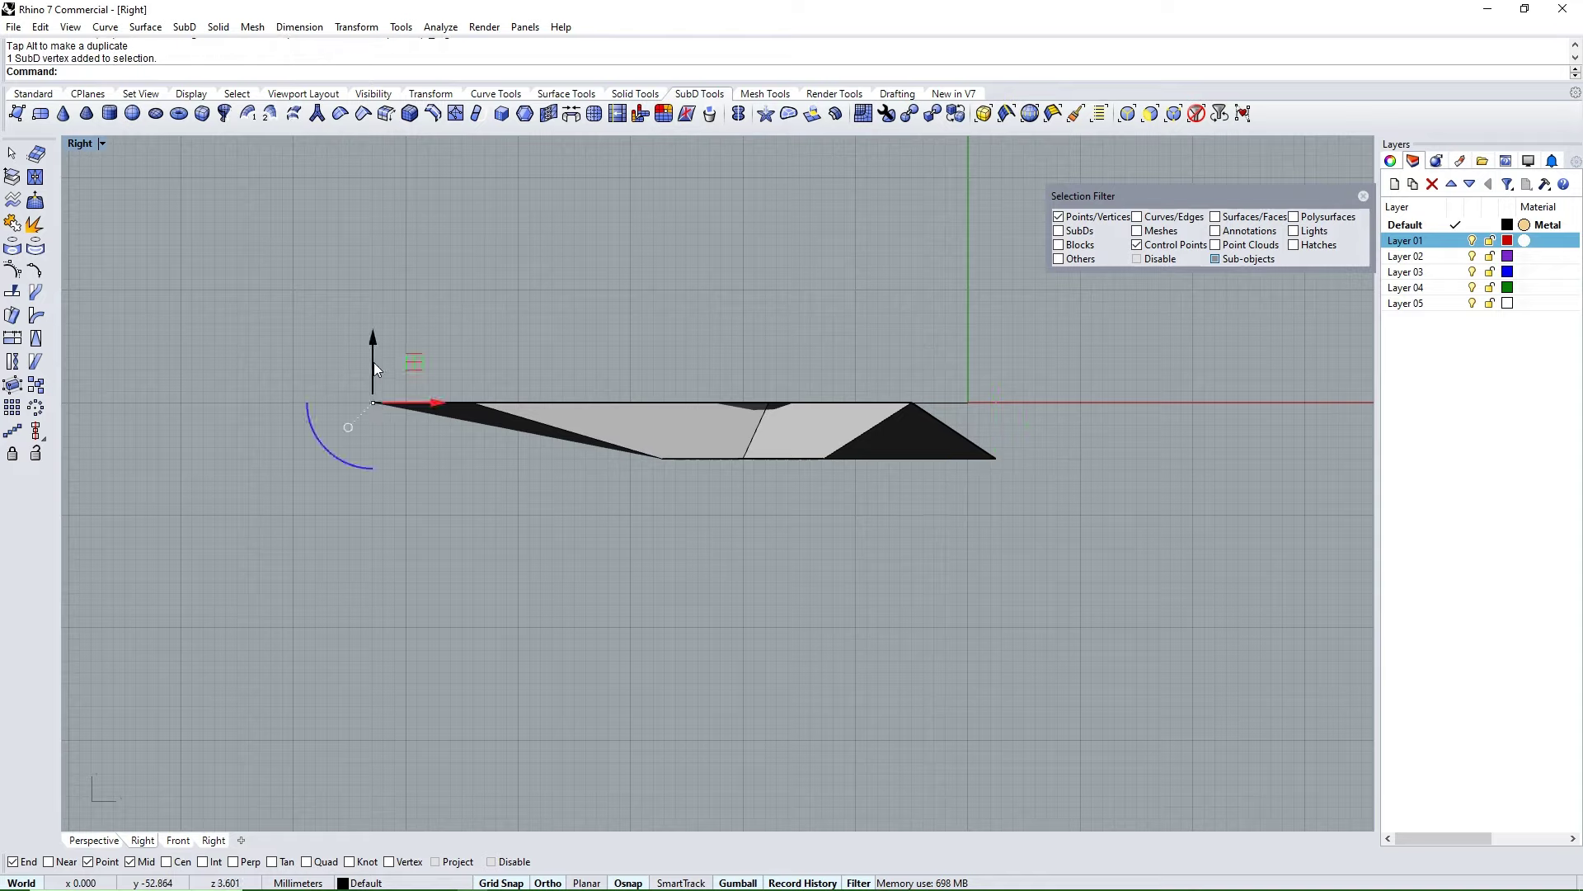
drag(373, 363, 346, 411)
mouse_move(439, 467)
ctrl+shift+right_down()
mouse_move(833, 453)
mouse_move(773, 445)
mouse_move(711, 388)
mouse_move(724, 371)
ctrl+shift+right_up()
scroll(808, 394, up, 3)
click(677, 389)
drag(724, 371, 710, 280)
- Raise the top apex vertex in Right view and show the body smooth
mouse_move(710, 280)
ctrl+shift+right_down()
mouse_move(700, 481)
mouse_move(525, 477)
mouse_move(829, 569)
ctrl+shift+right_up()
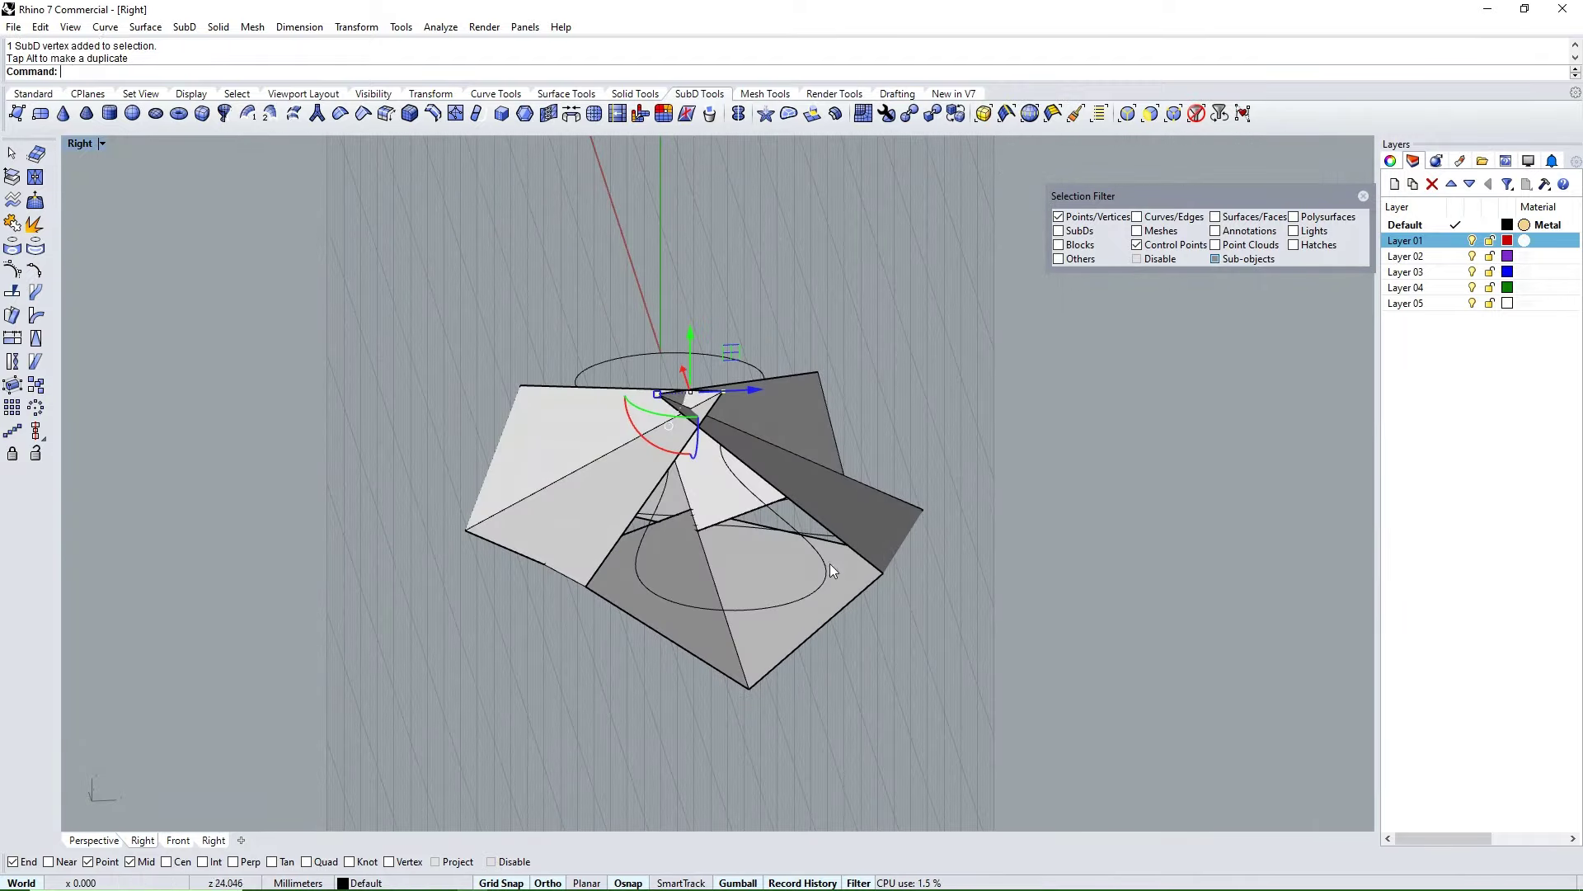
right_click(767, 536)
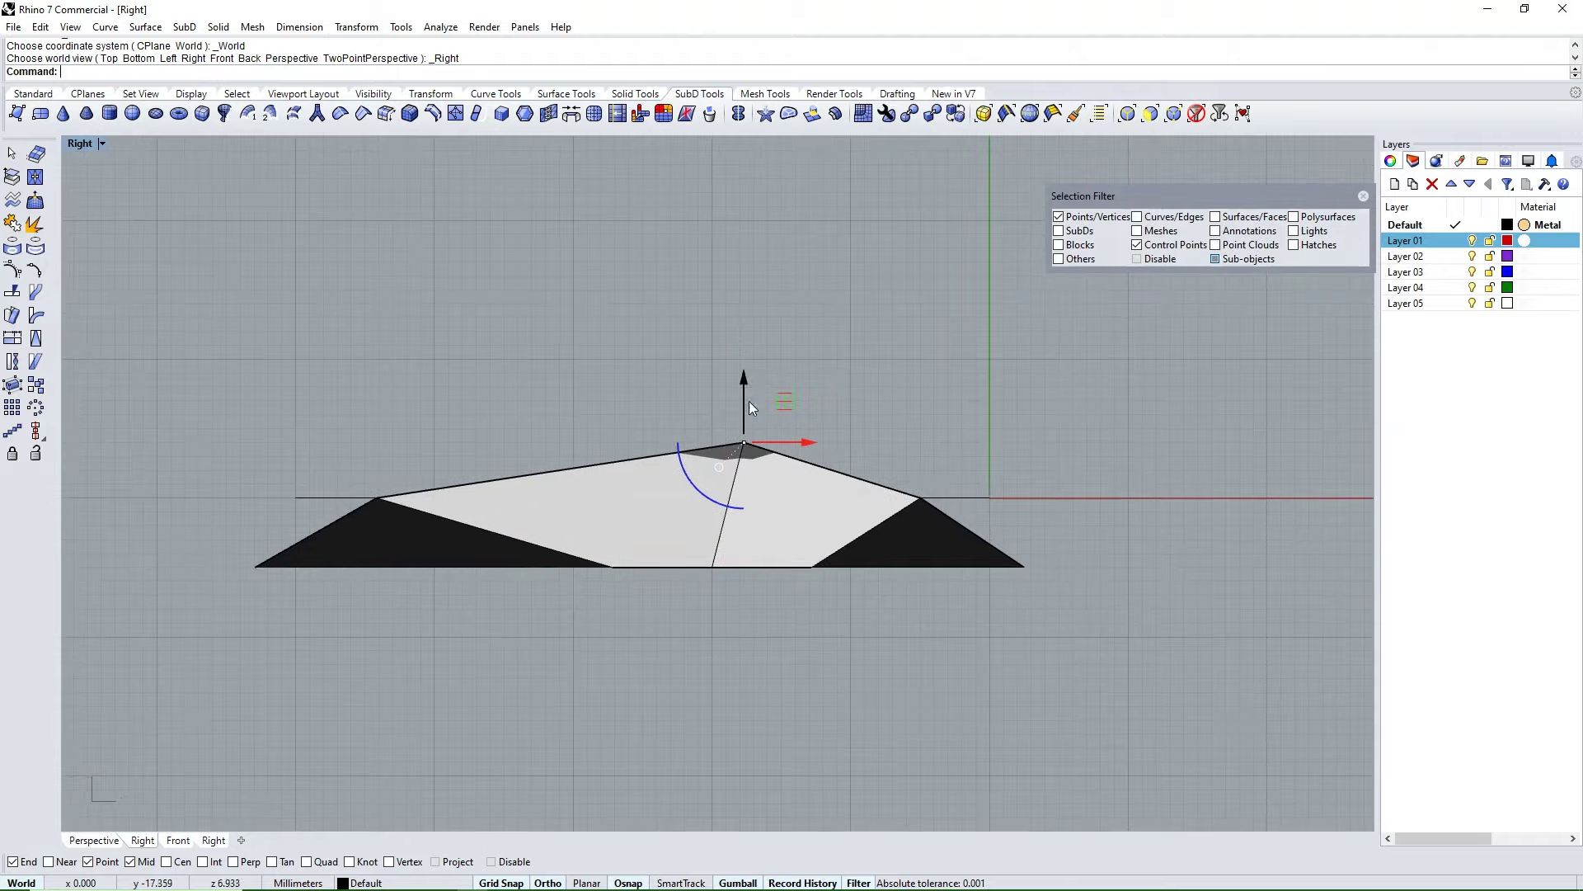
drag(749, 404, 745, 373)
mouse_move(760, 374)
ctrl+shift+right_down()
mouse_move(571, 466)
mouse_move(732, 558)
mouse_move(1003, 463)
mouse_move(955, 334)
mouse_move(797, 555)
ctrl+shift+right_up()
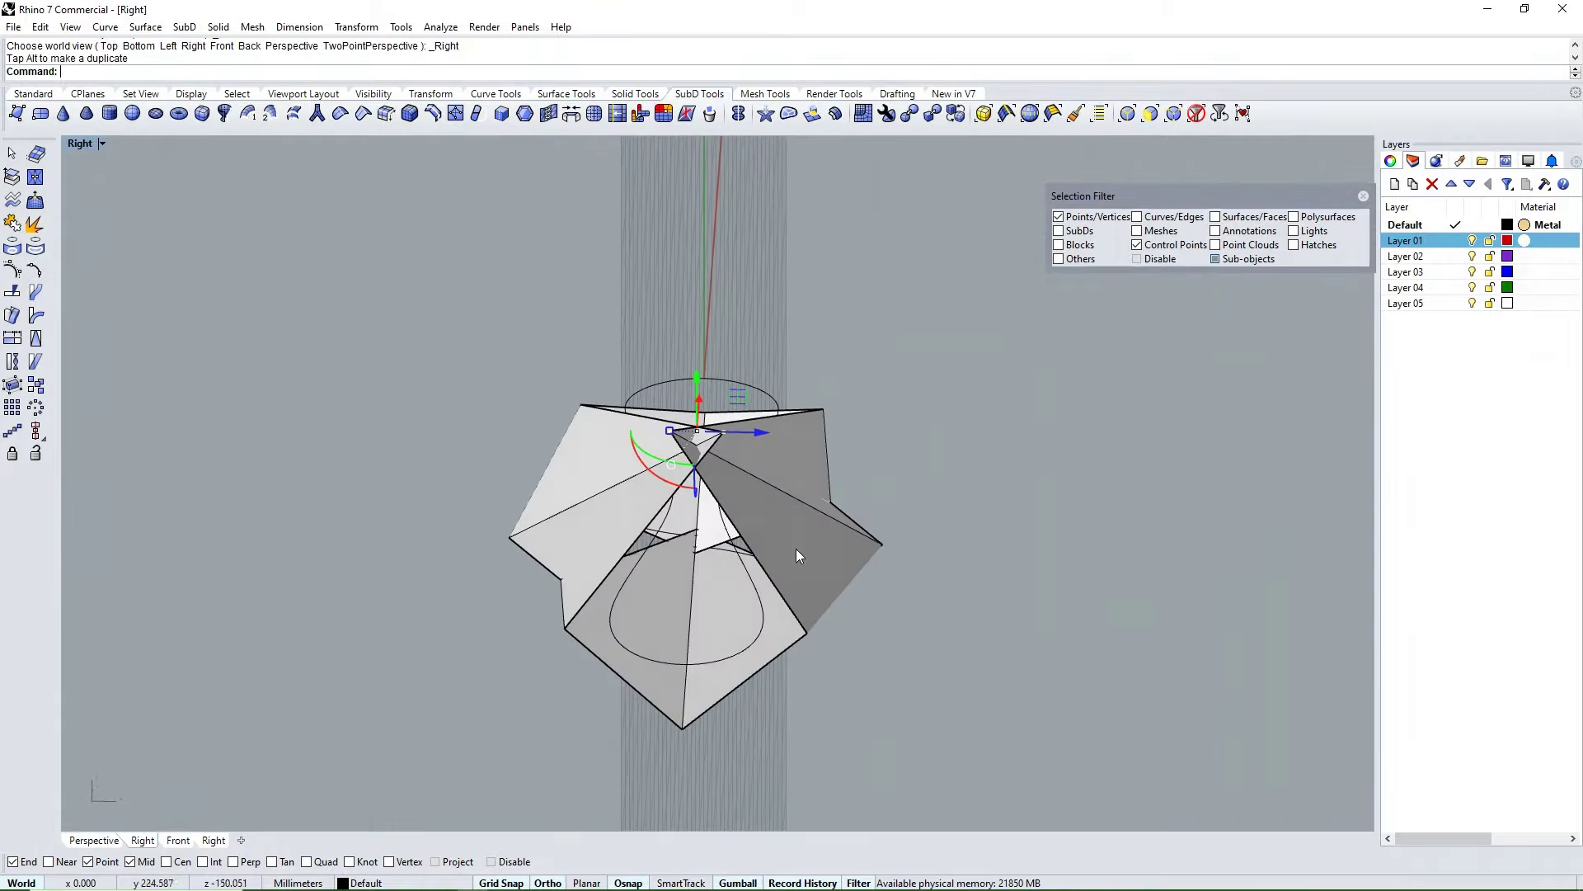
key(Tab)
key(Tab)
key(Tab)
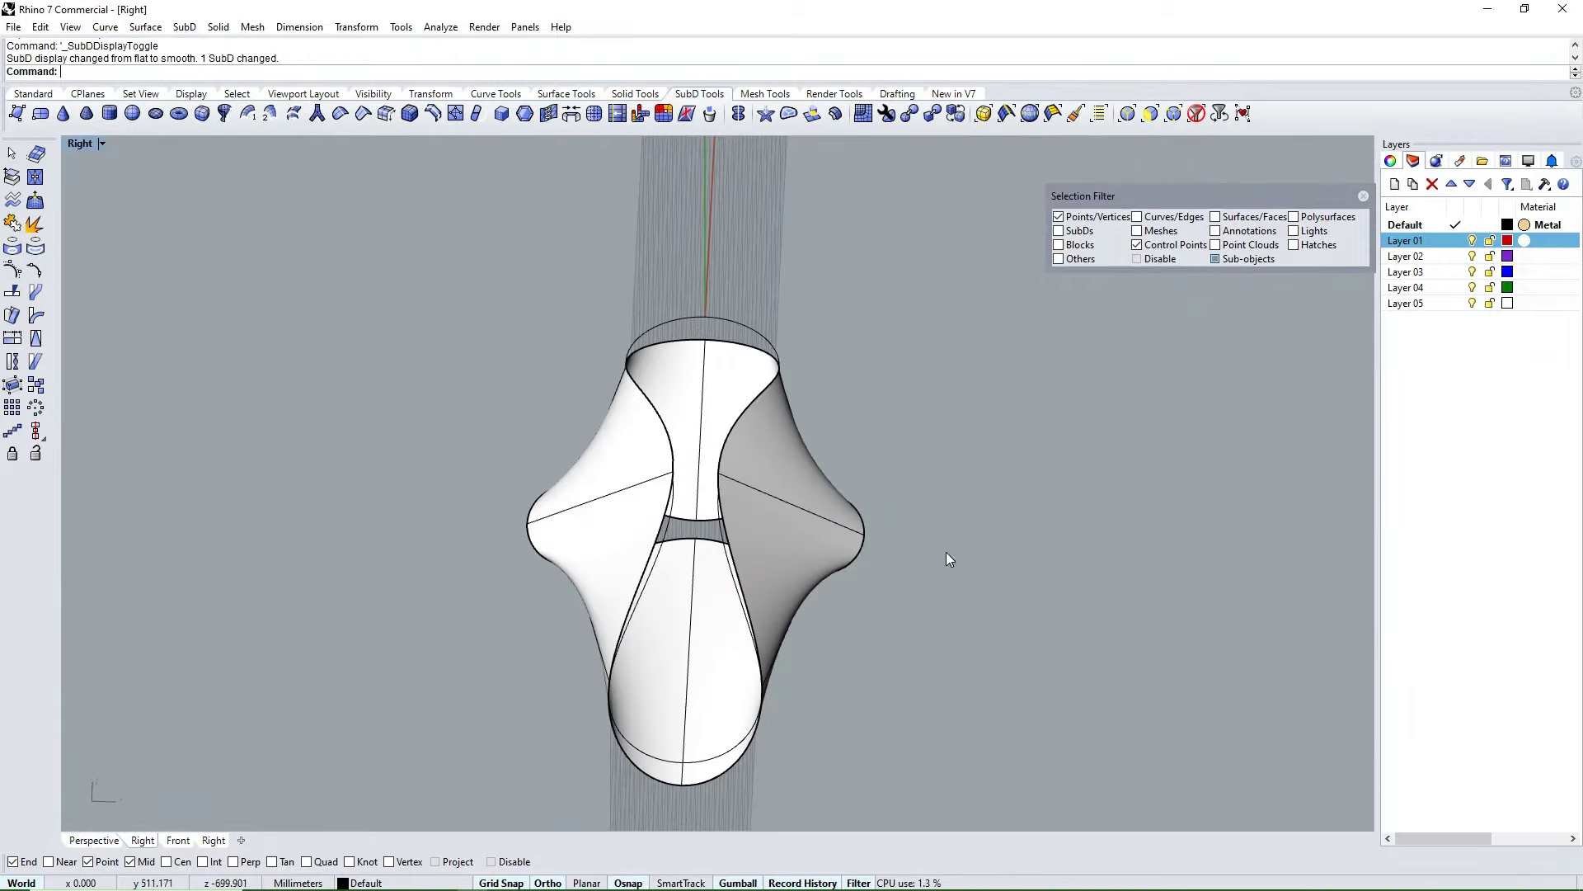
- Push a vertex at the body's narrow neck 2 mm sideways
mouse_move(947, 551)
ctrl+shift+right_down()
mouse_move(849, 576)
mouse_move(873, 672)
mouse_move(954, 629)
mouse_move(1048, 483)
mouse_move(688, 540)
mouse_move(715, 564)
mouse_move(703, 265)
mouse_move(735, 530)
mouse_move(1007, 555)
mouse_move(1017, 597)
mouse_move(936, 472)
mouse_move(912, 289)
mouse_move(721, 212)
mouse_move(705, 493)
mouse_move(743, 427)
ctrl+shift+right_up()
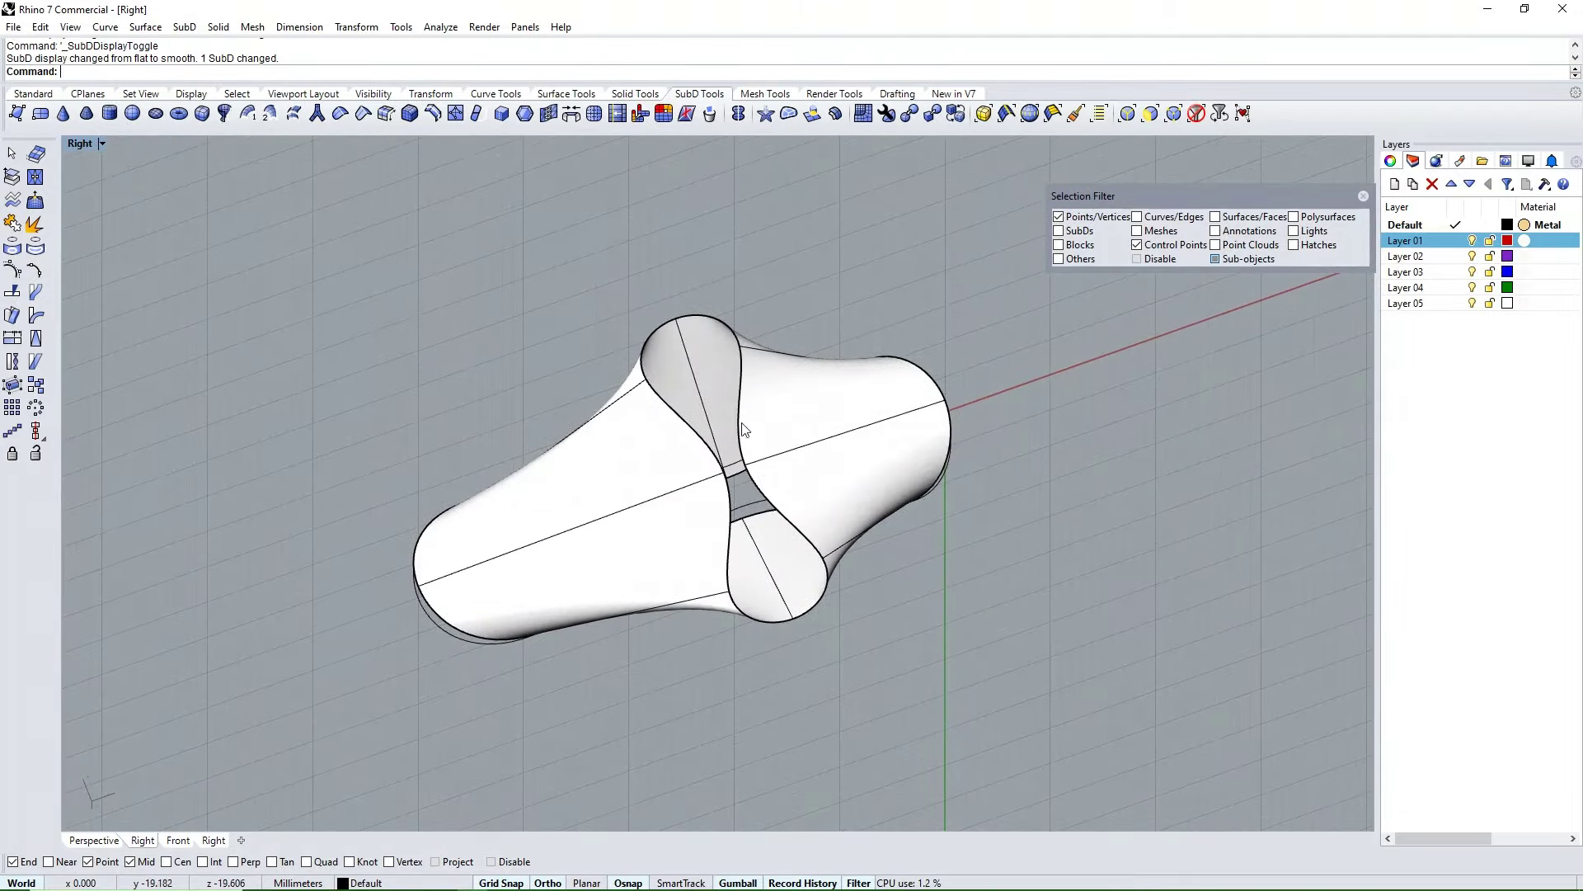
scroll(743, 428, up, 4)
ctrl+shift+click(737, 465)
drag(800, 448, 840, 433)
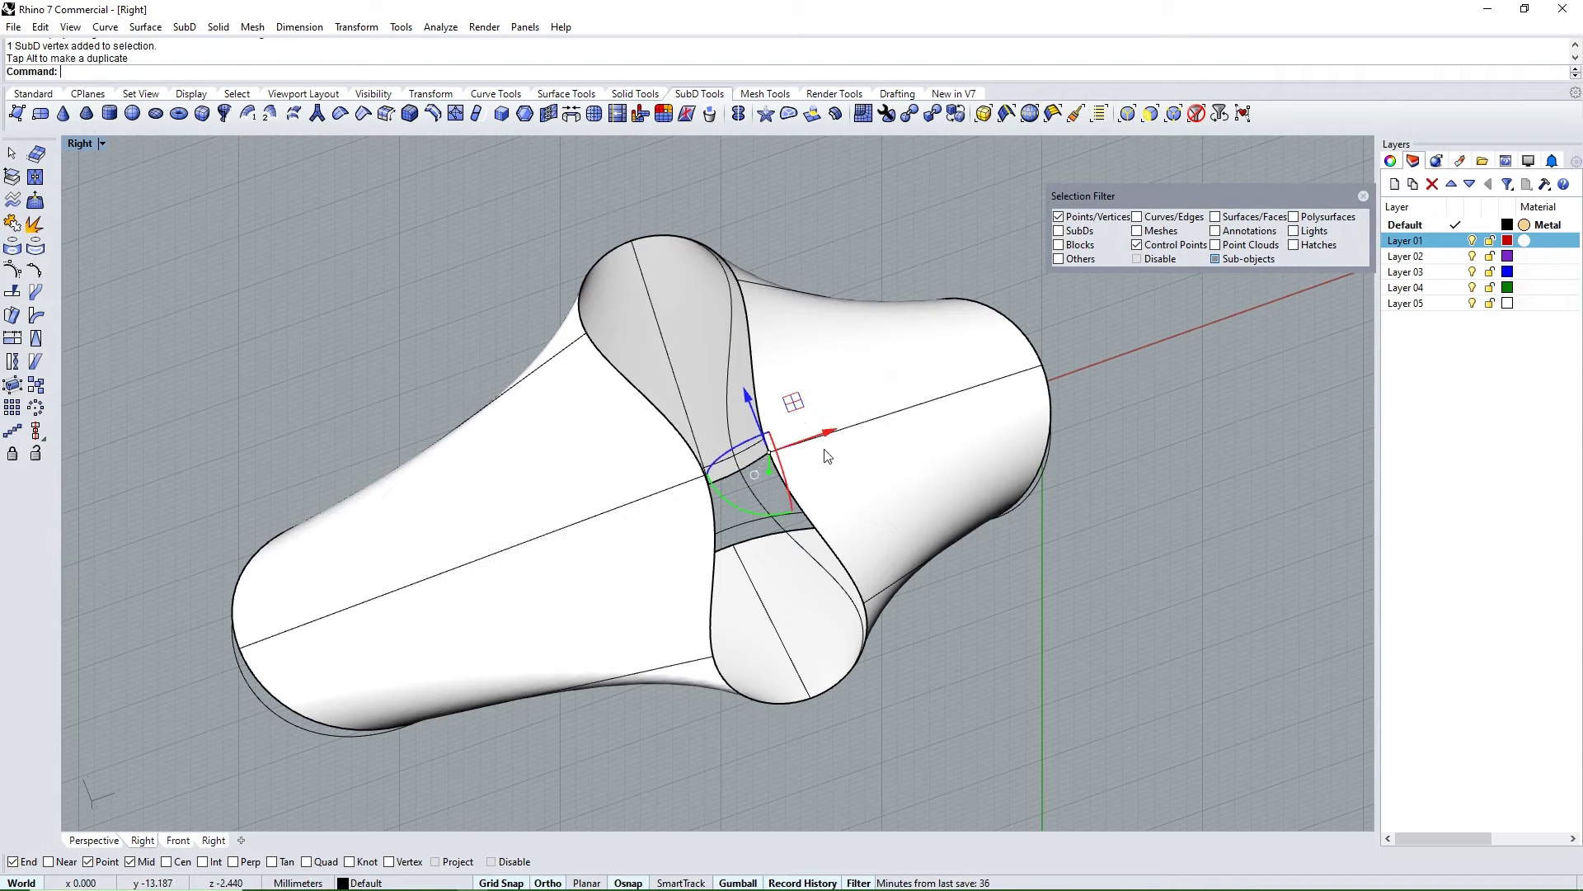
mouse_move(824, 449)
ctrl+shift+right_down()
mouse_move(700, 244)
mouse_move(800, 604)
ctrl+shift+right_up()
right_drag(998, 733, 978, 607)
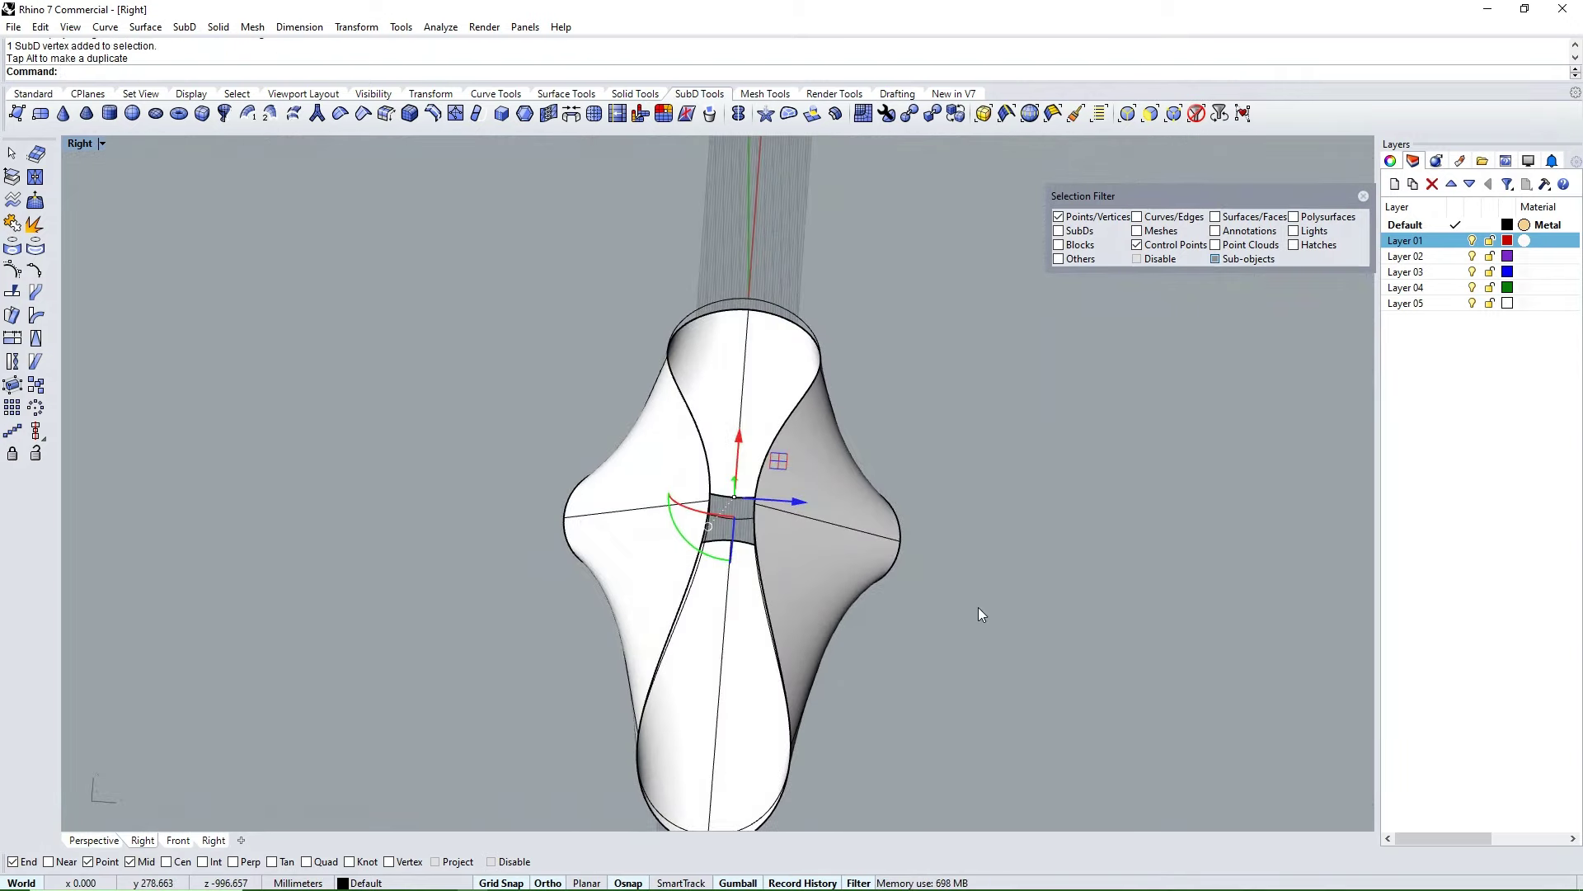
key(Escape)
- Move a middle-band vertex 2 mm in the opposite direction
click(737, 529)
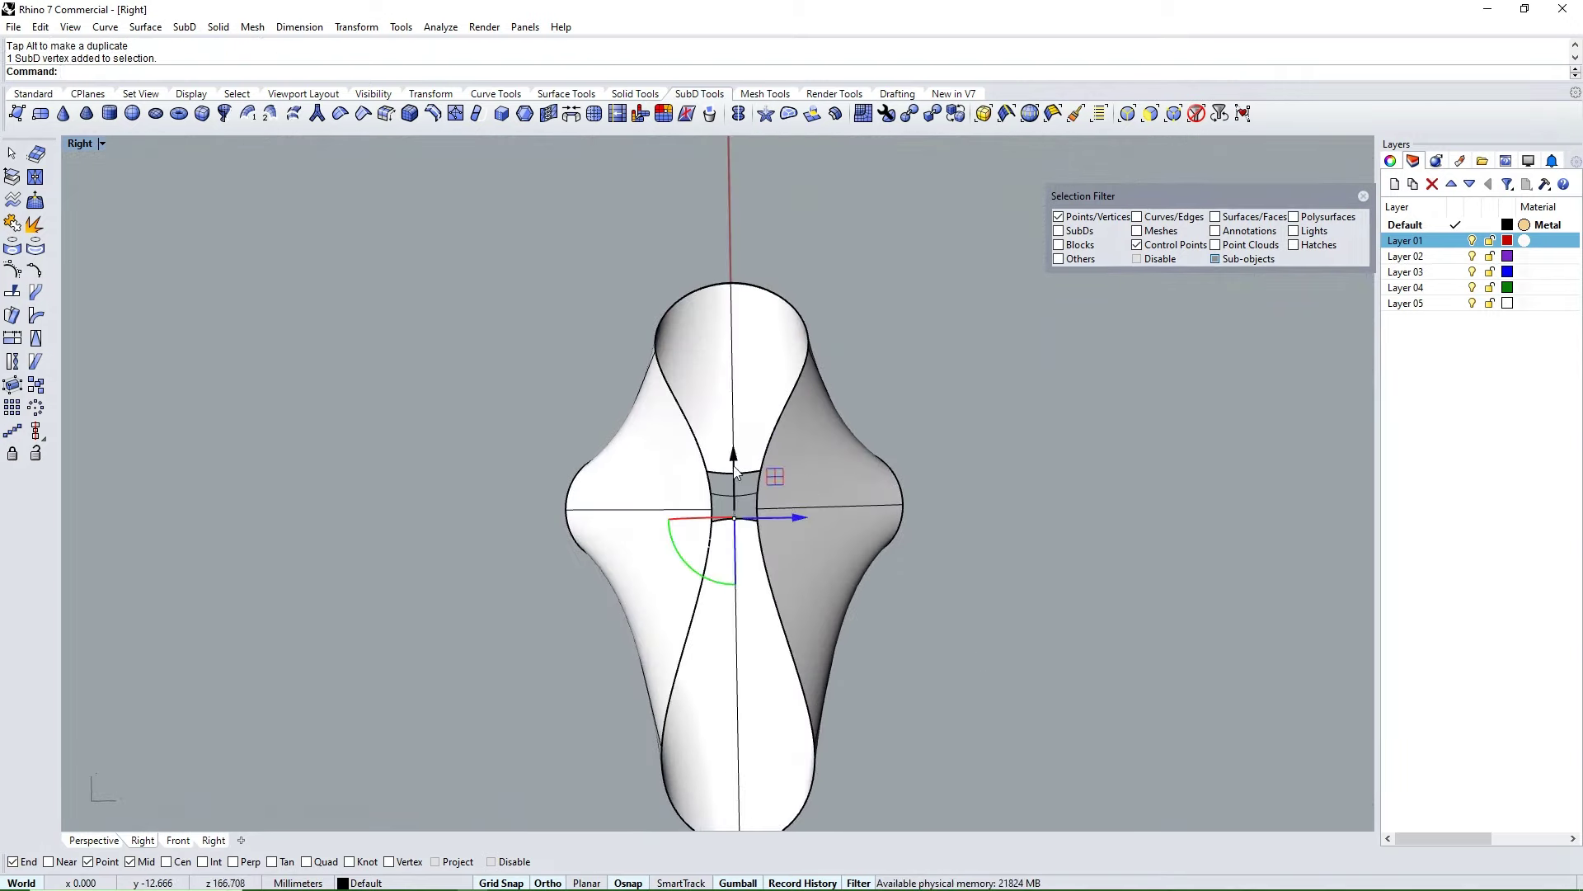
drag(734, 465, 738, 495)
key(Escape)
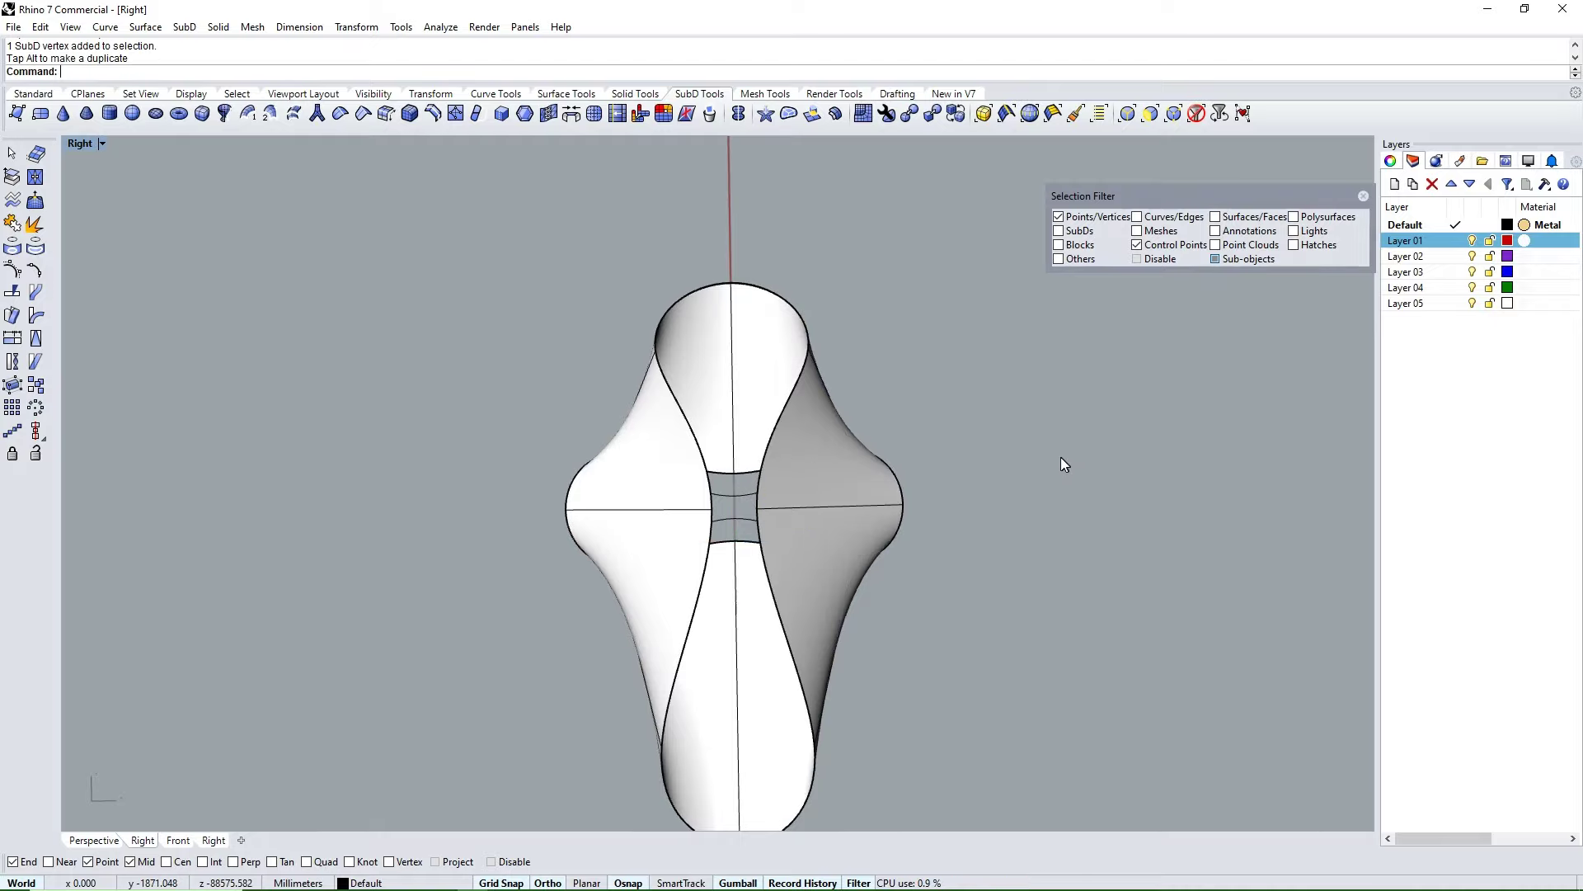
mouse_move(659, 537)
right_down()
mouse_move(806, 396)
mouse_move(650, 368)
mouse_move(658, 506)
right_up()
scroll(774, 486, up, 3)
- Pull two middle-band vertices together to twist the surface
click(774, 487)
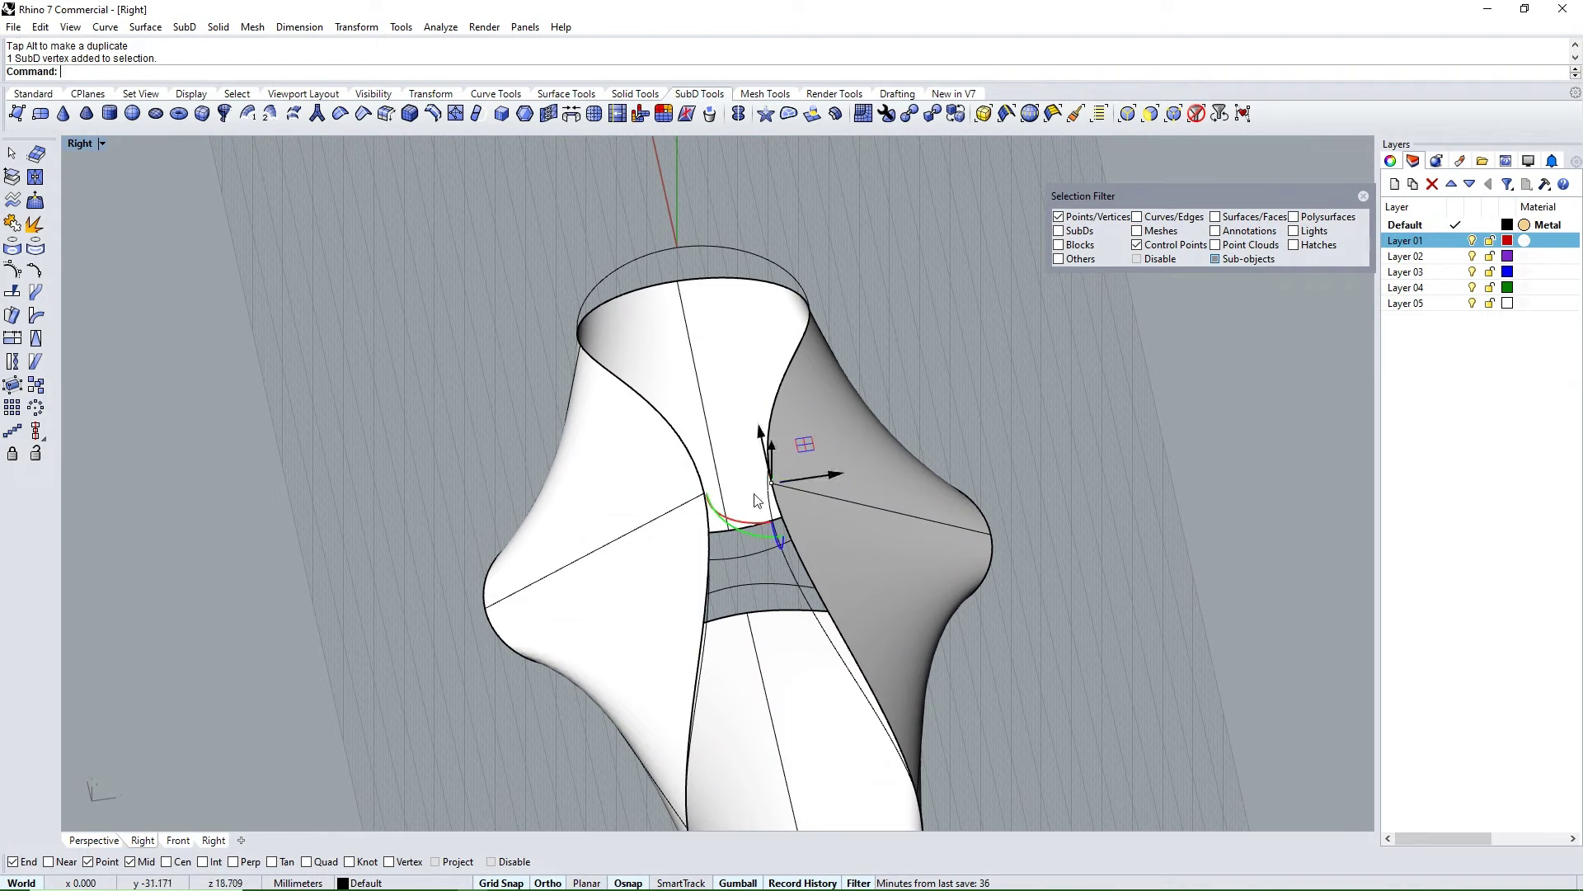
shift+click(706, 494)
mouse_move(704, 494)
mouse_down()
mouse_move(740, 492)
mouse_move(724, 404)
mouse_up()
scroll(725, 404, down, 5)
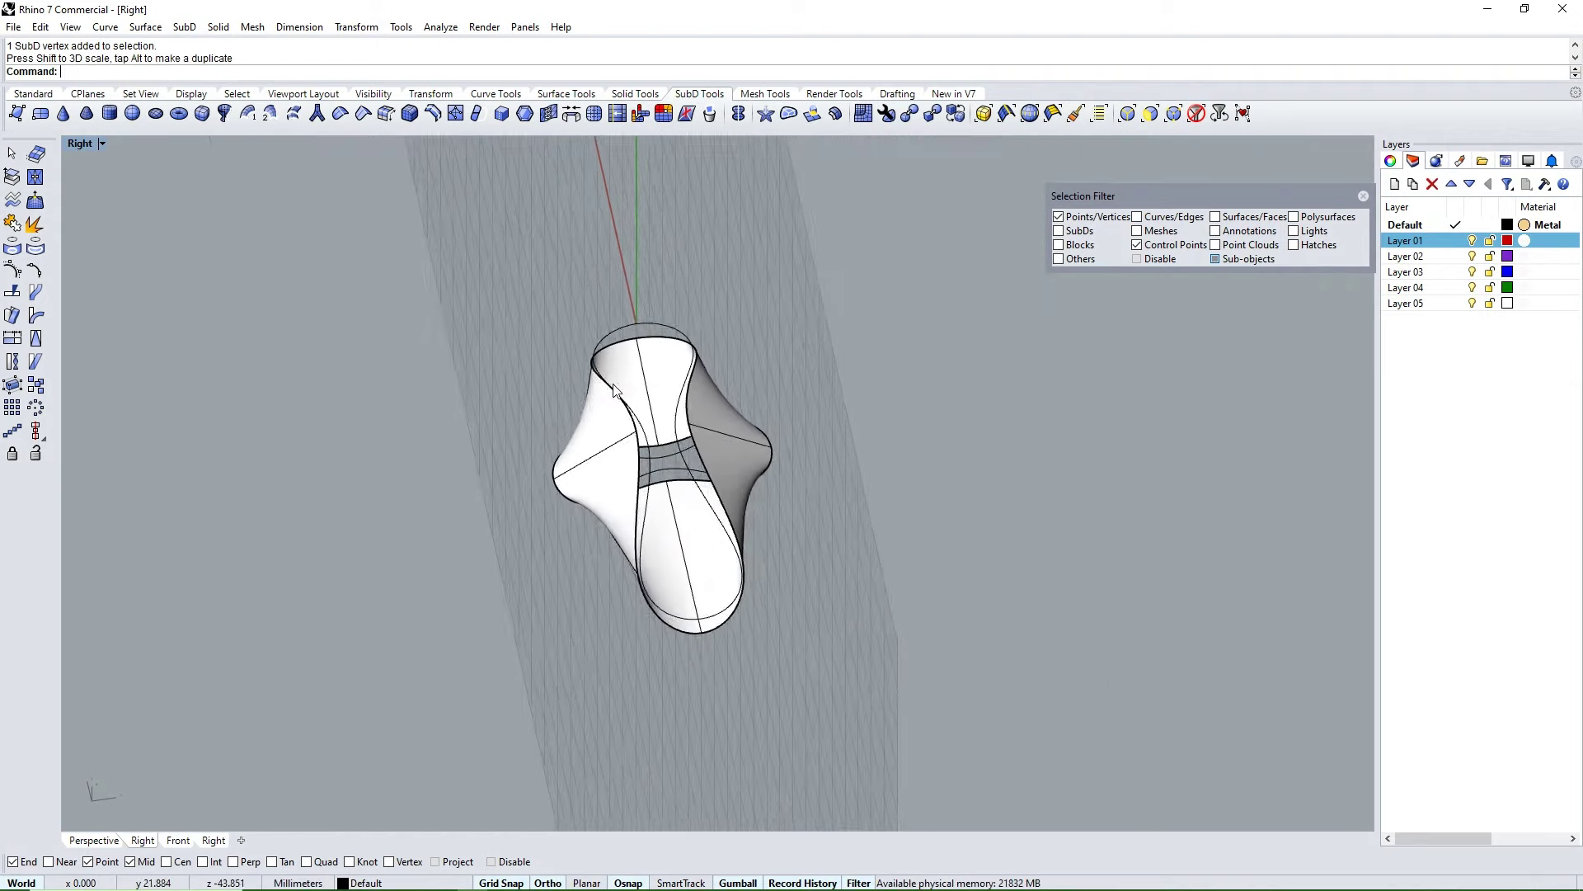
mouse_move(725, 404)
right_down()
mouse_move(489, 385)
mouse_move(737, 415)
right_up()
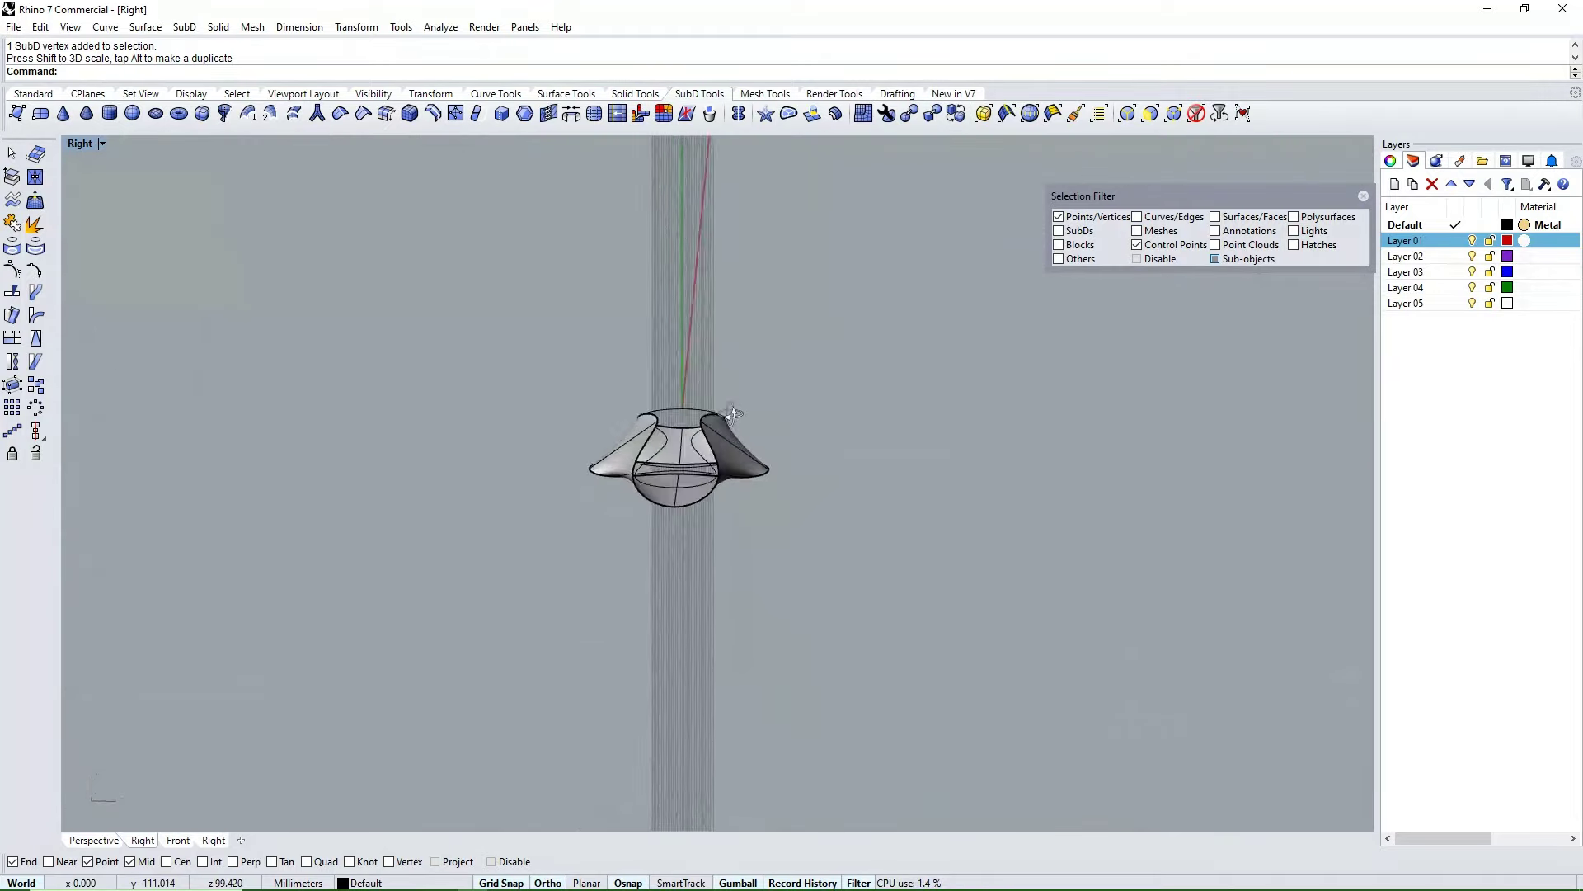
scroll(737, 422, up, 2)
- Shift a top-lobe vertex about 2.645 mm, then show the flat control cage
click(723, 418)
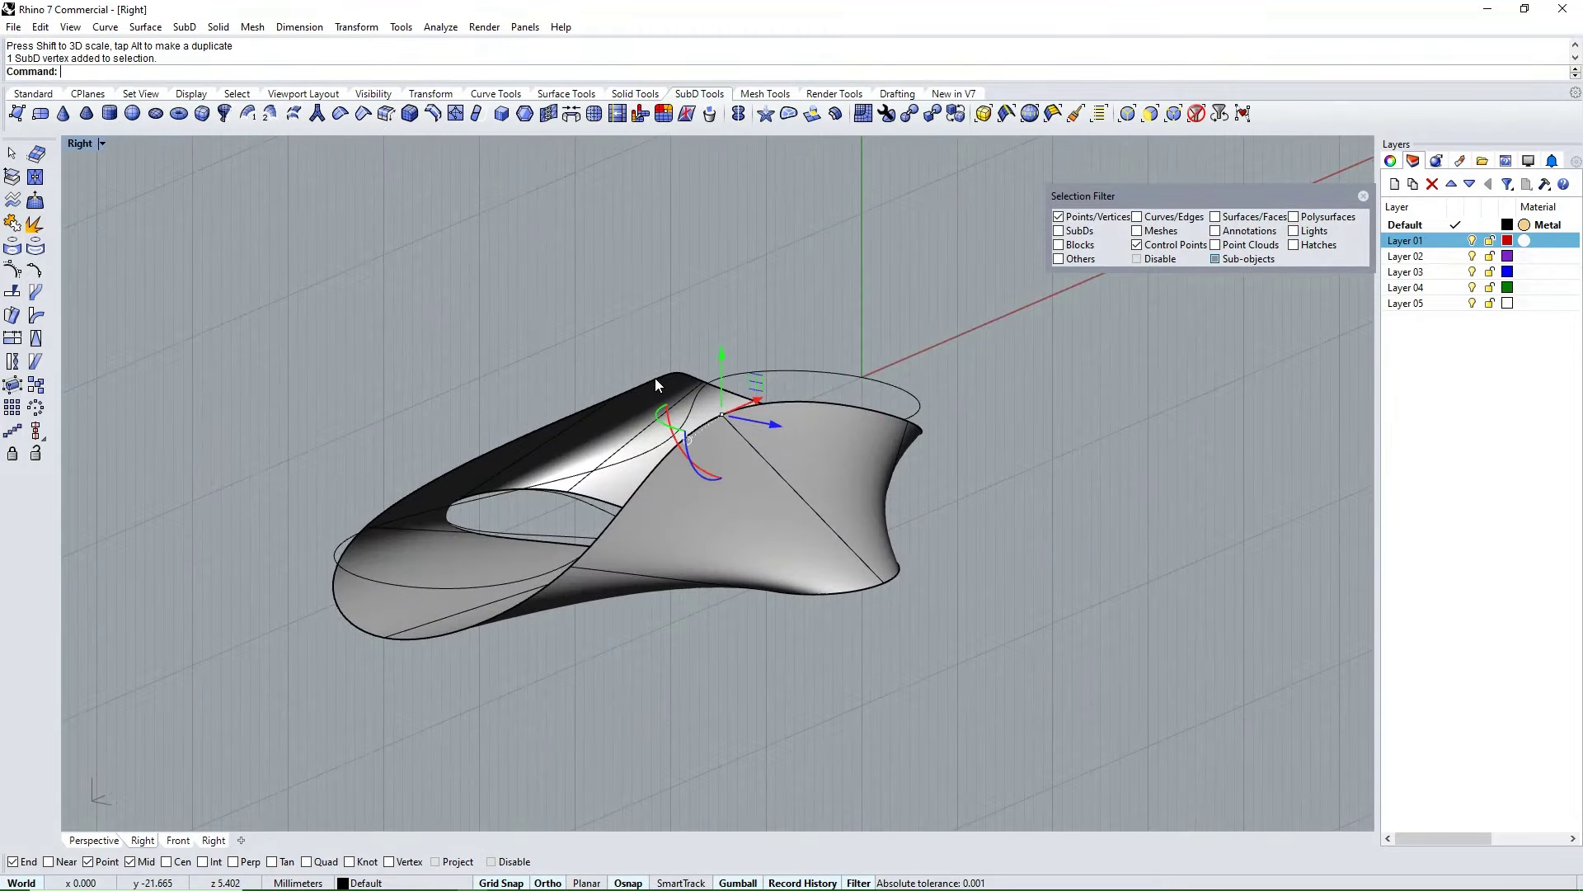
mouse_move(655, 378)
right_down()
mouse_move(566, 398)
mouse_move(591, 344)
mouse_move(601, 595)
mouse_move(690, 485)
mouse_move(576, 429)
right_up()
drag(575, 429, 573, 432)
mouse_move(712, 452)
right_down()
mouse_move(745, 566)
mouse_move(1136, 410)
mouse_move(715, 503)
right_up()
key(Tab)
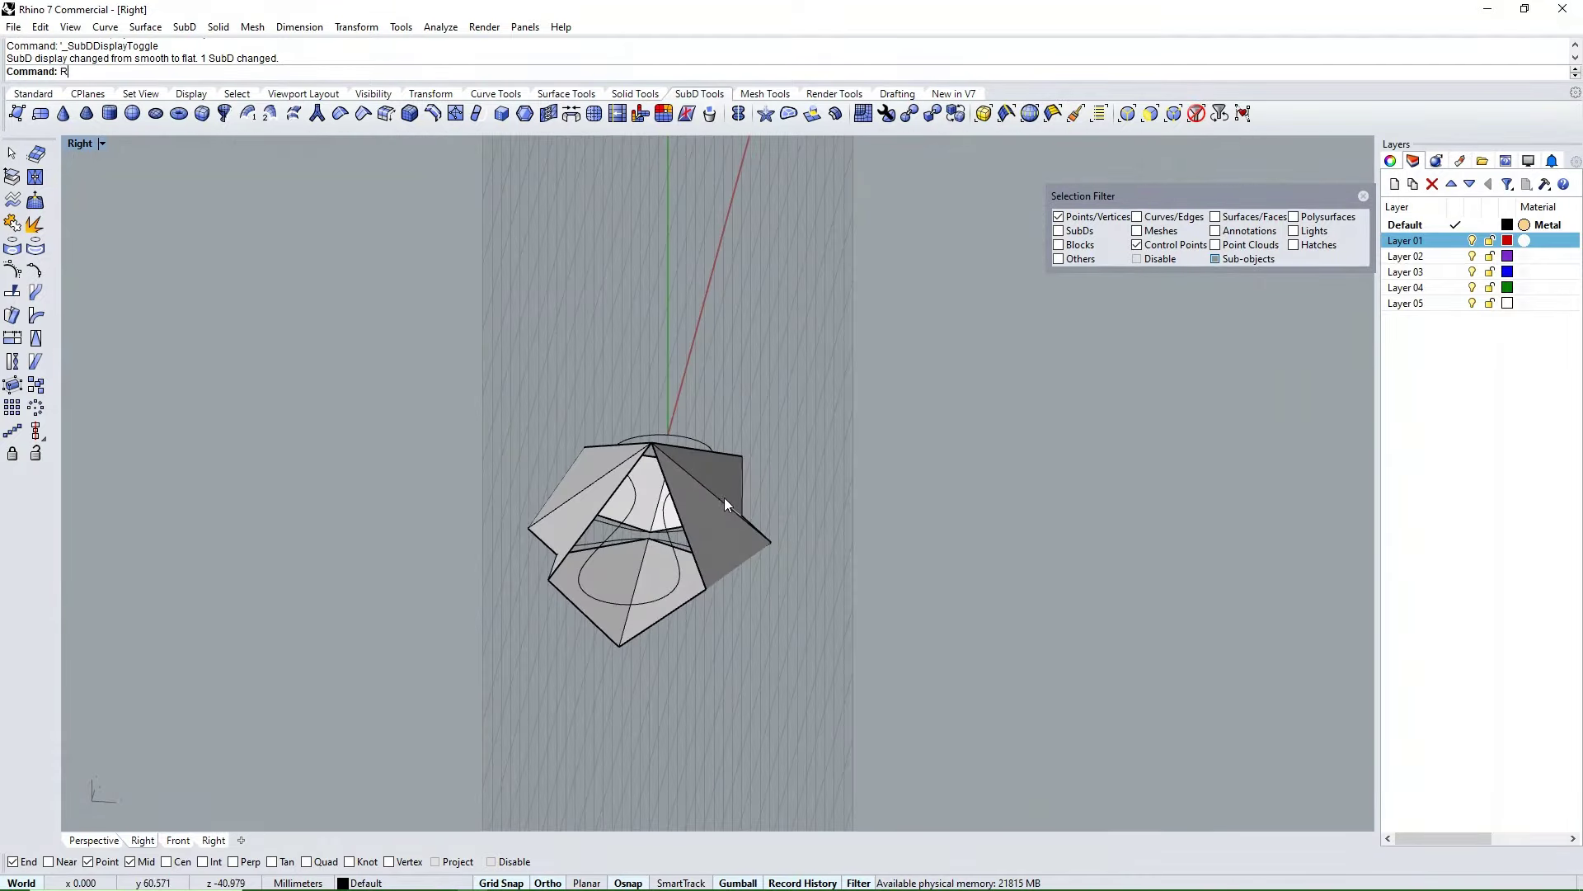
- Smooth the SubD body, delete the two inner lofting curves with SelCrv, and return to the top view
key(ctrl+F1)
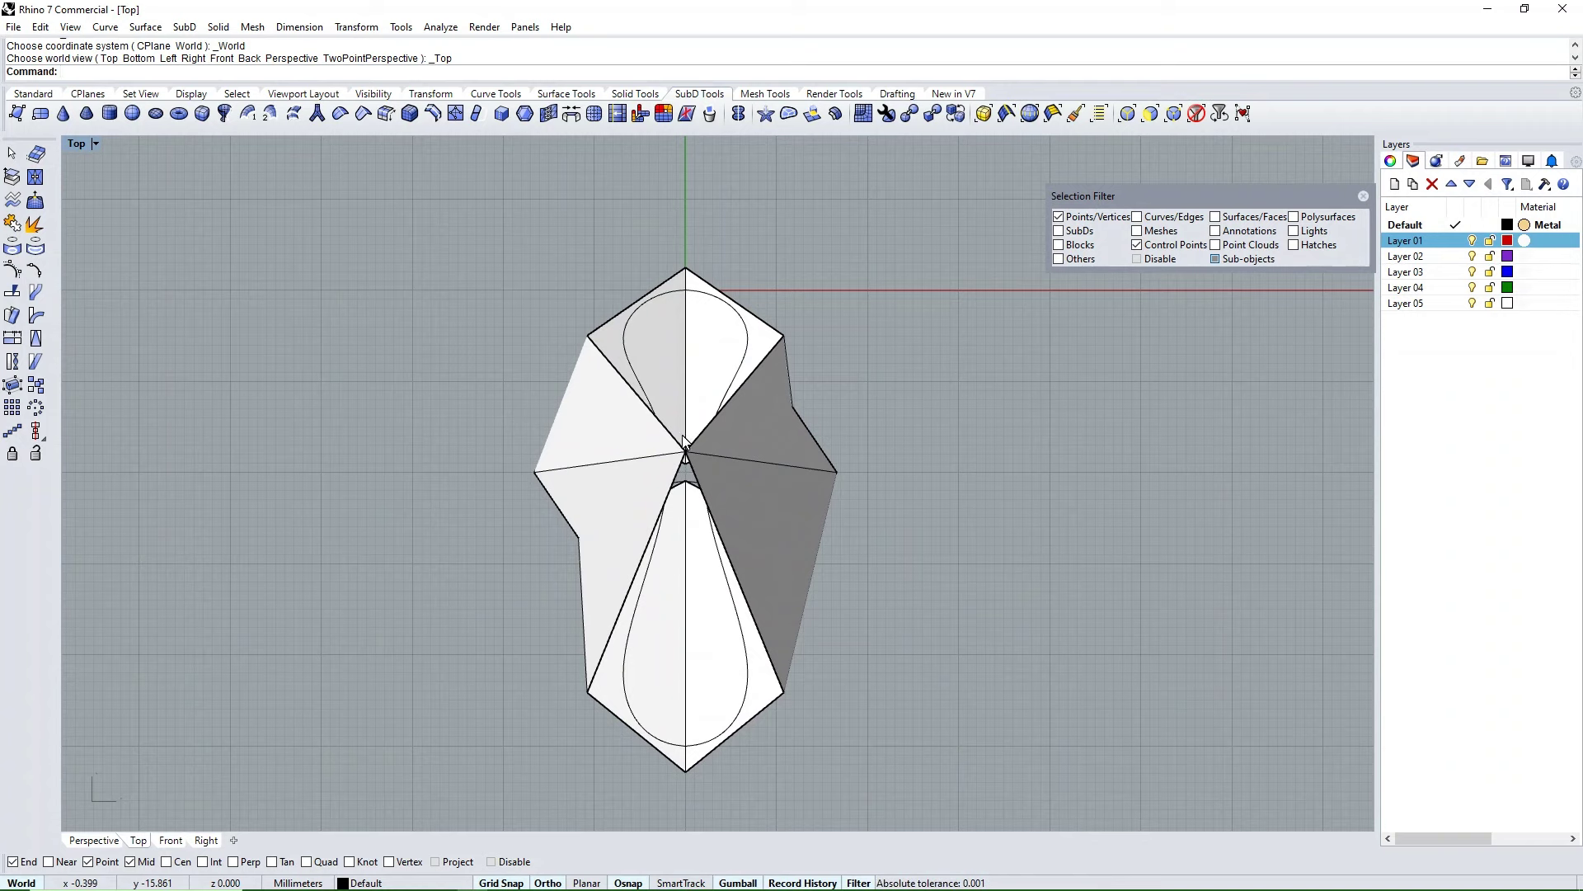
key(Tab)
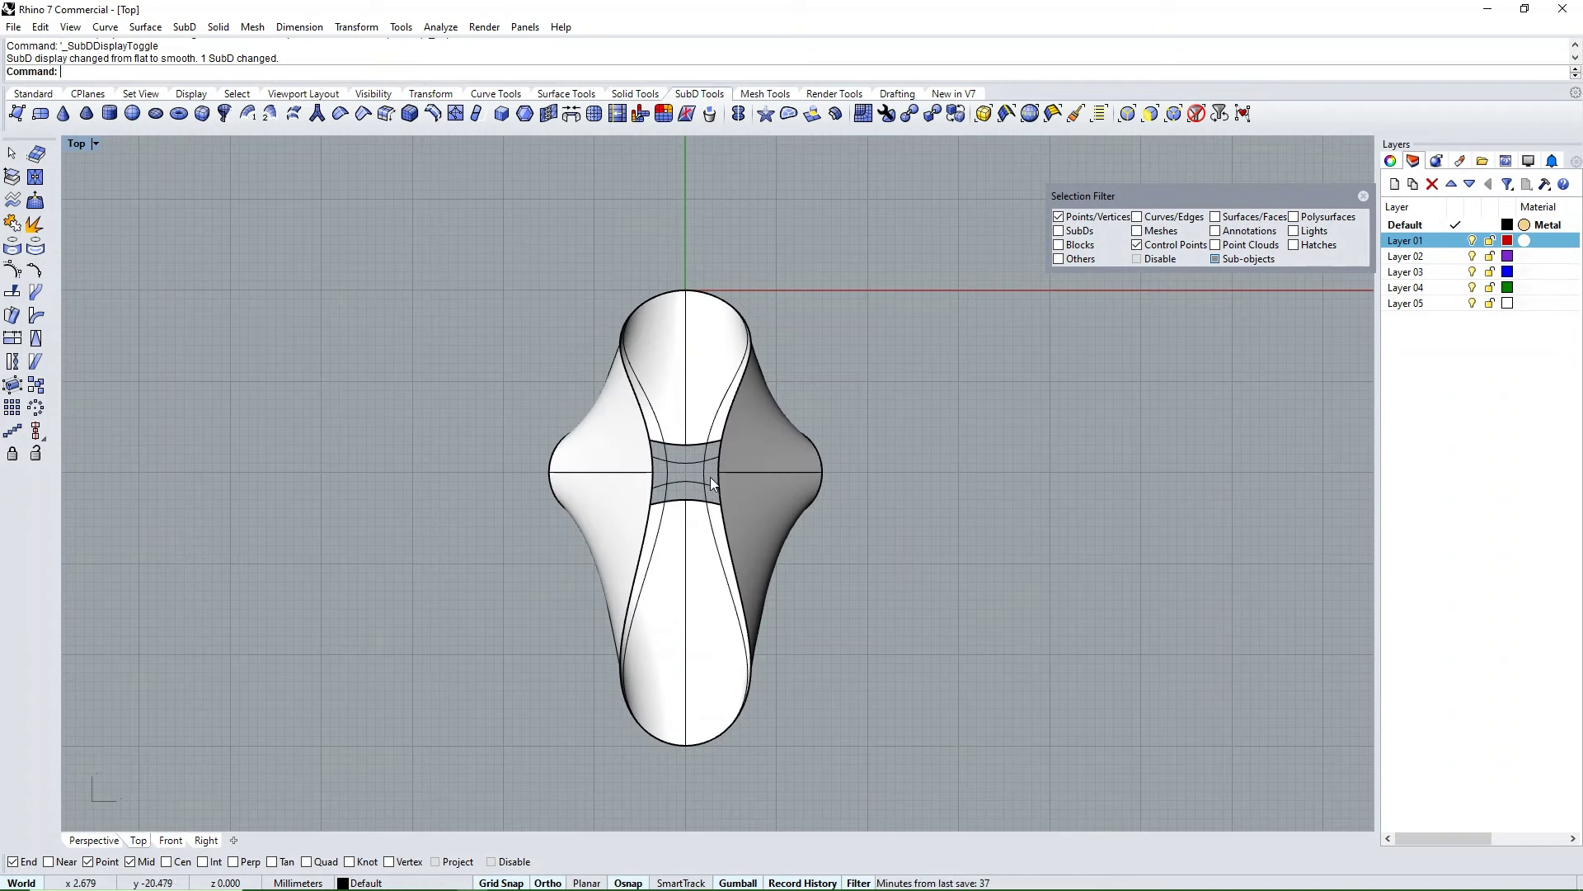
text(selcrv)
key(Return)
key(Delete)
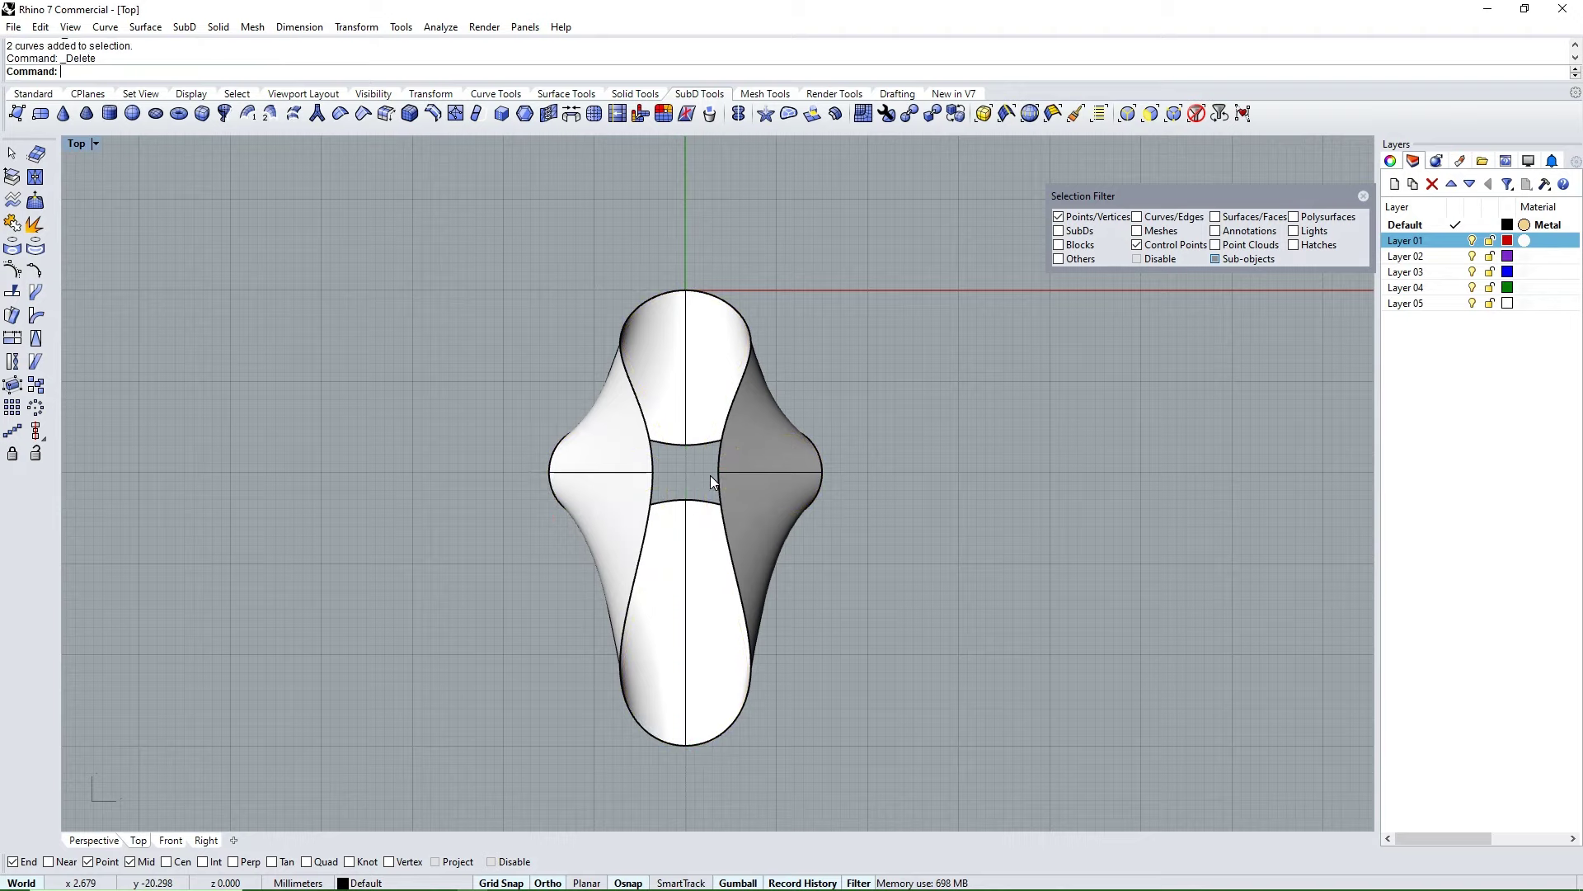
mouse_move(716, 443)
ctrl+shift+right_down()
mouse_move(596, 202)
mouse_move(743, 564)
mouse_move(788, 526)
mouse_move(706, 507)
mouse_move(701, 543)
ctrl+shift+right_up()
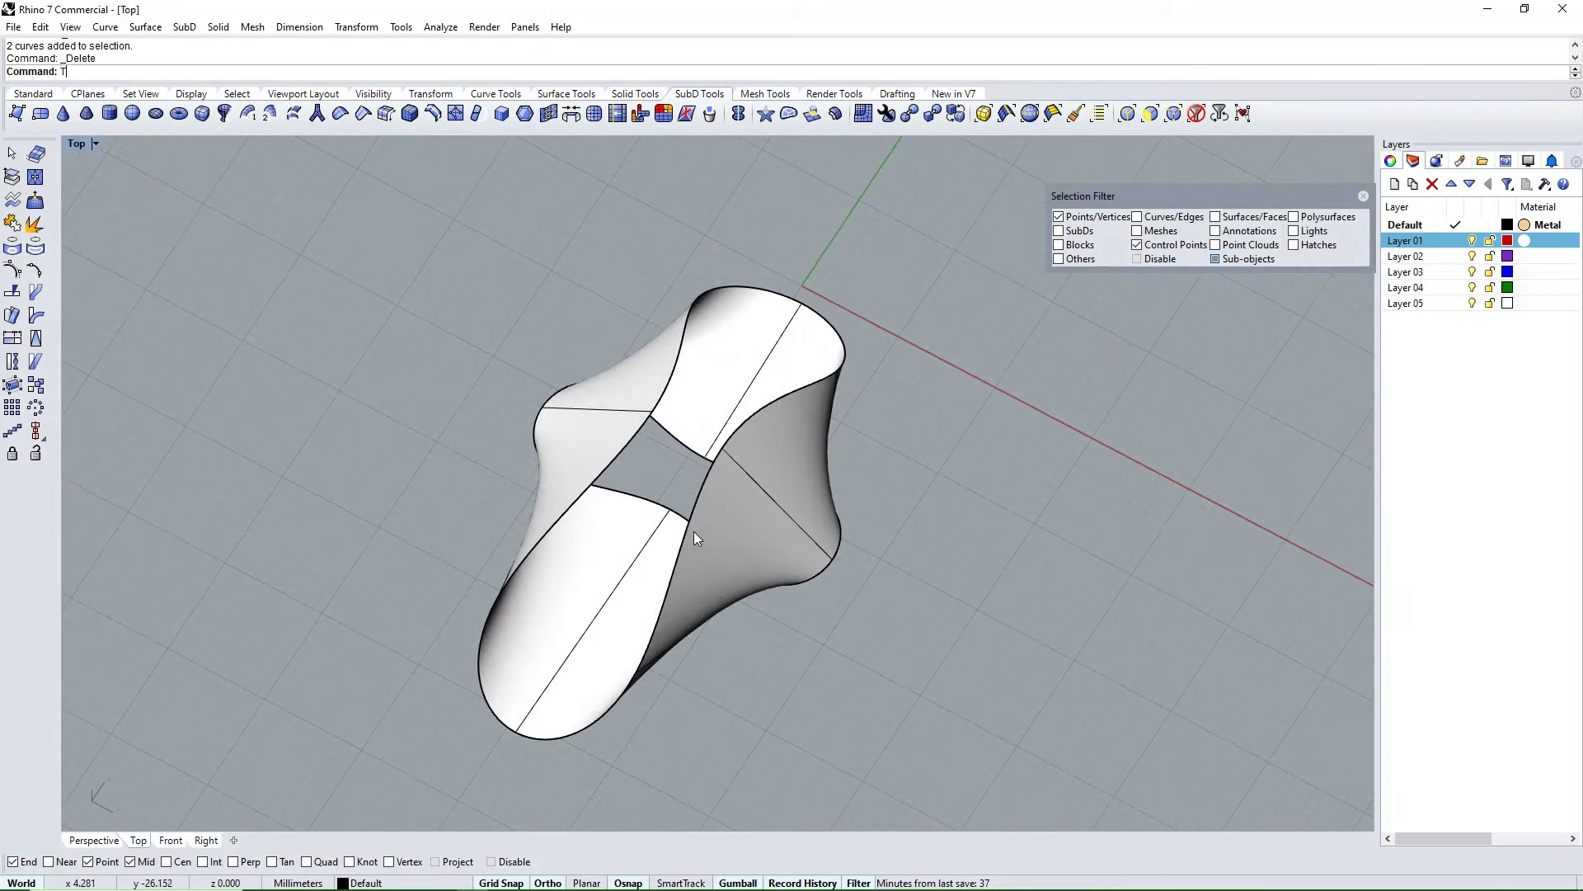
key(ctrl+F1)
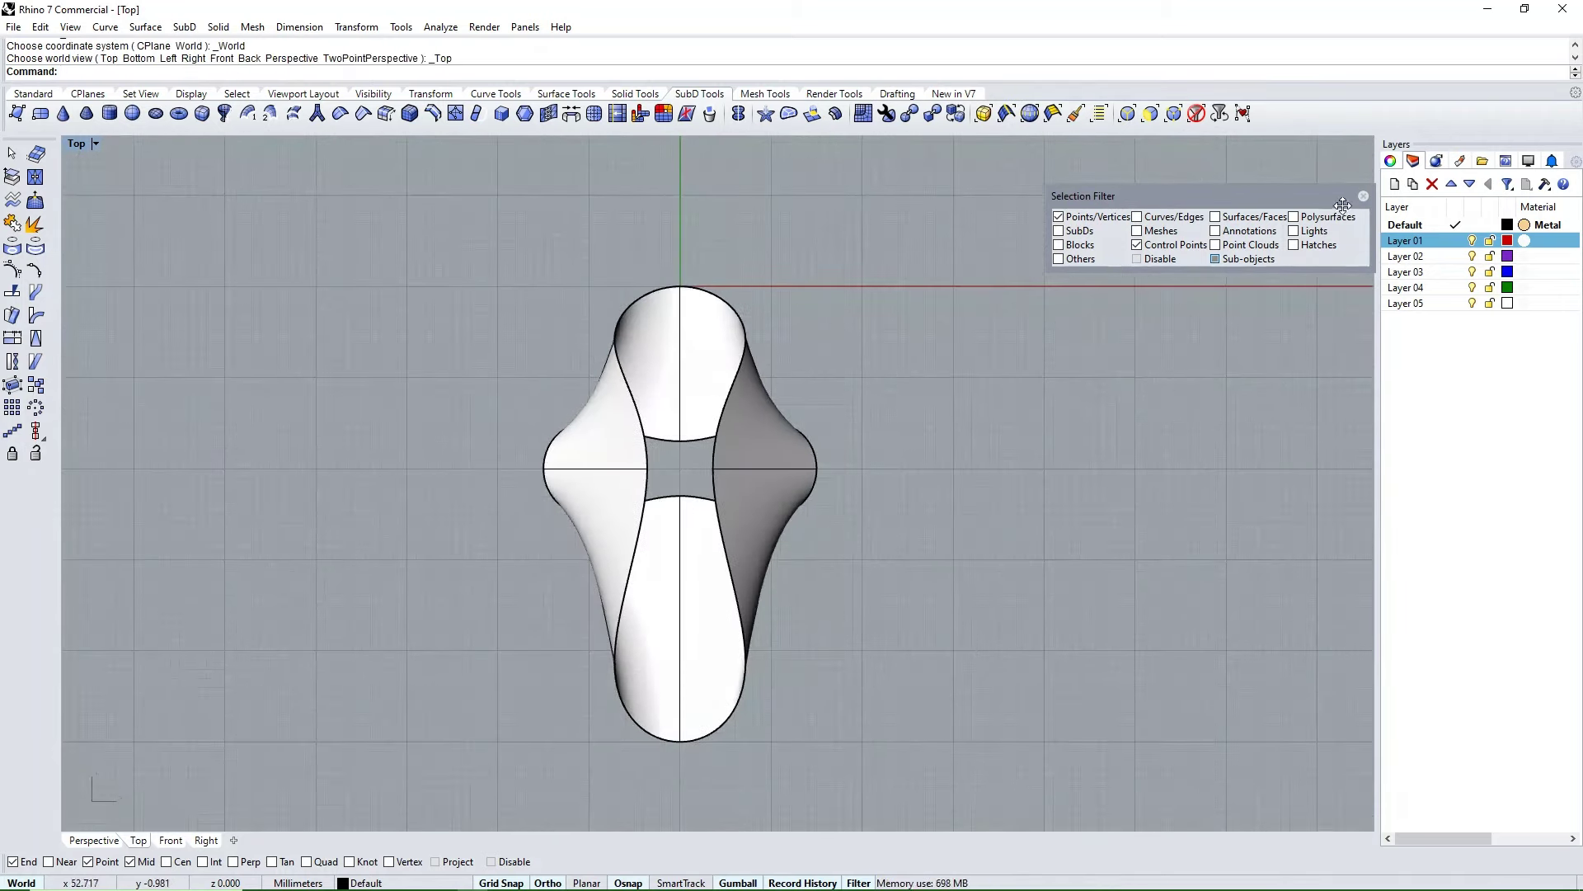
- Duplicate the SubD body's open border edges as curves with DupEdge
click(1363, 195)
scroll(719, 443, up, 2)
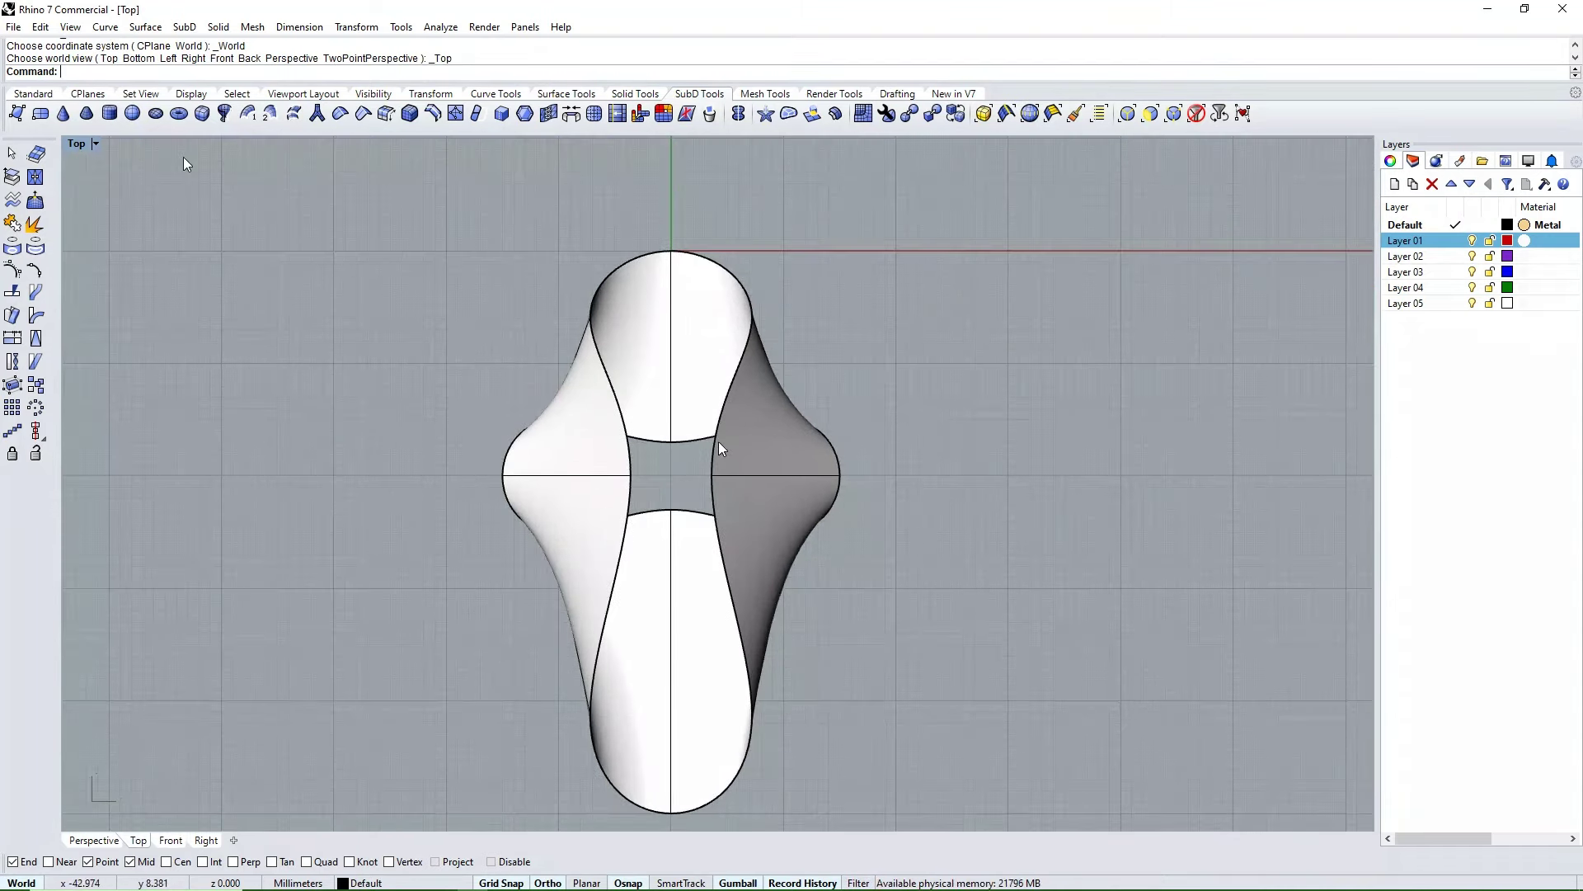
click(33, 94)
click(24, 330)
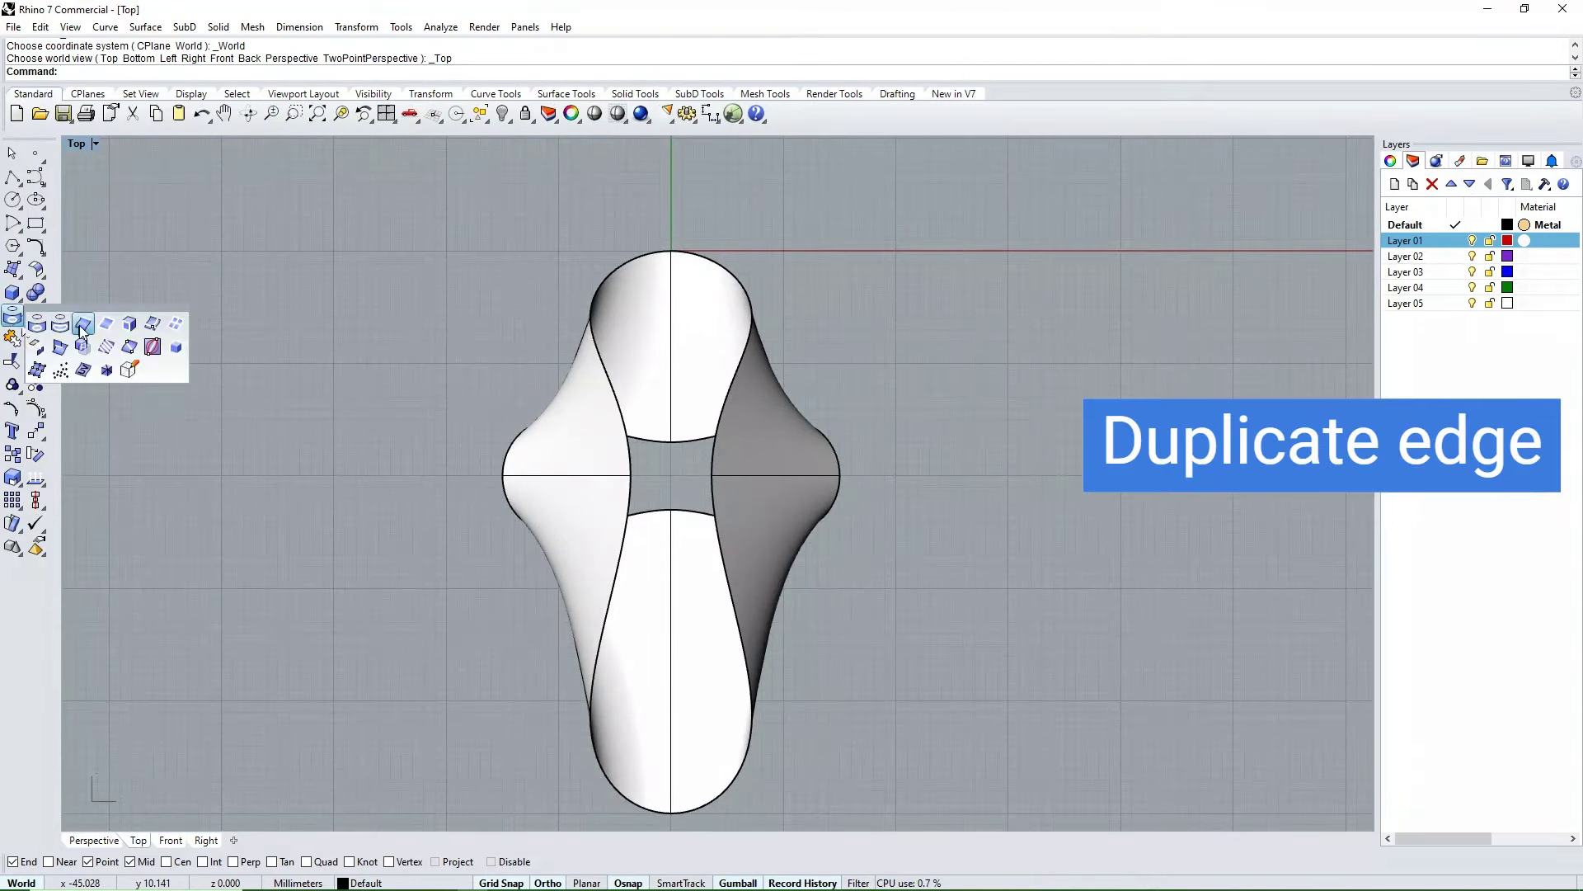
click(83, 325)
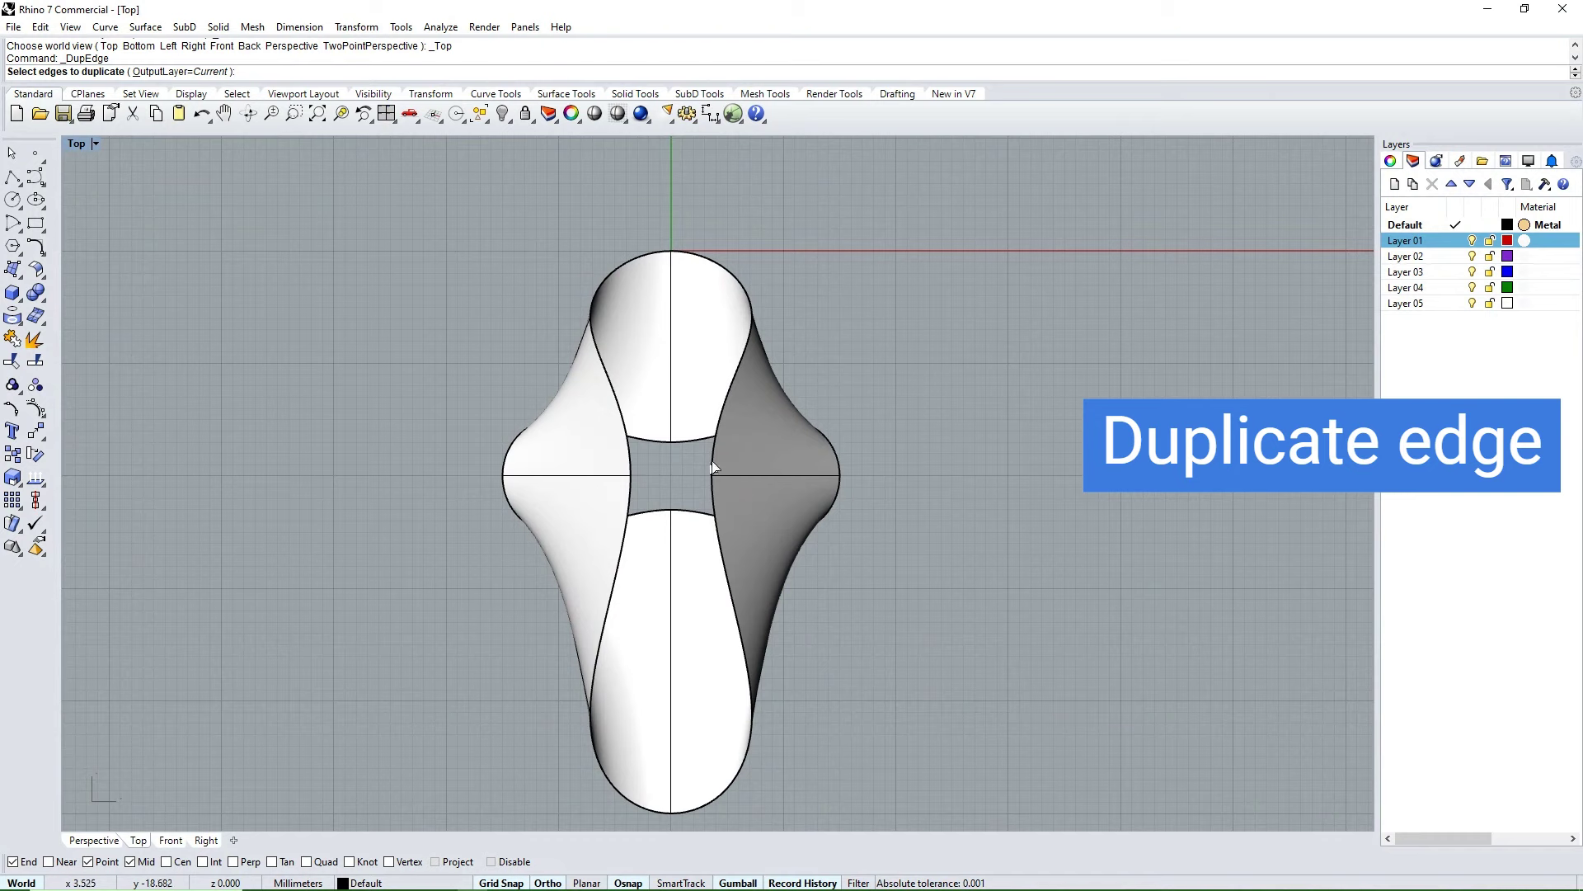
click(716, 495)
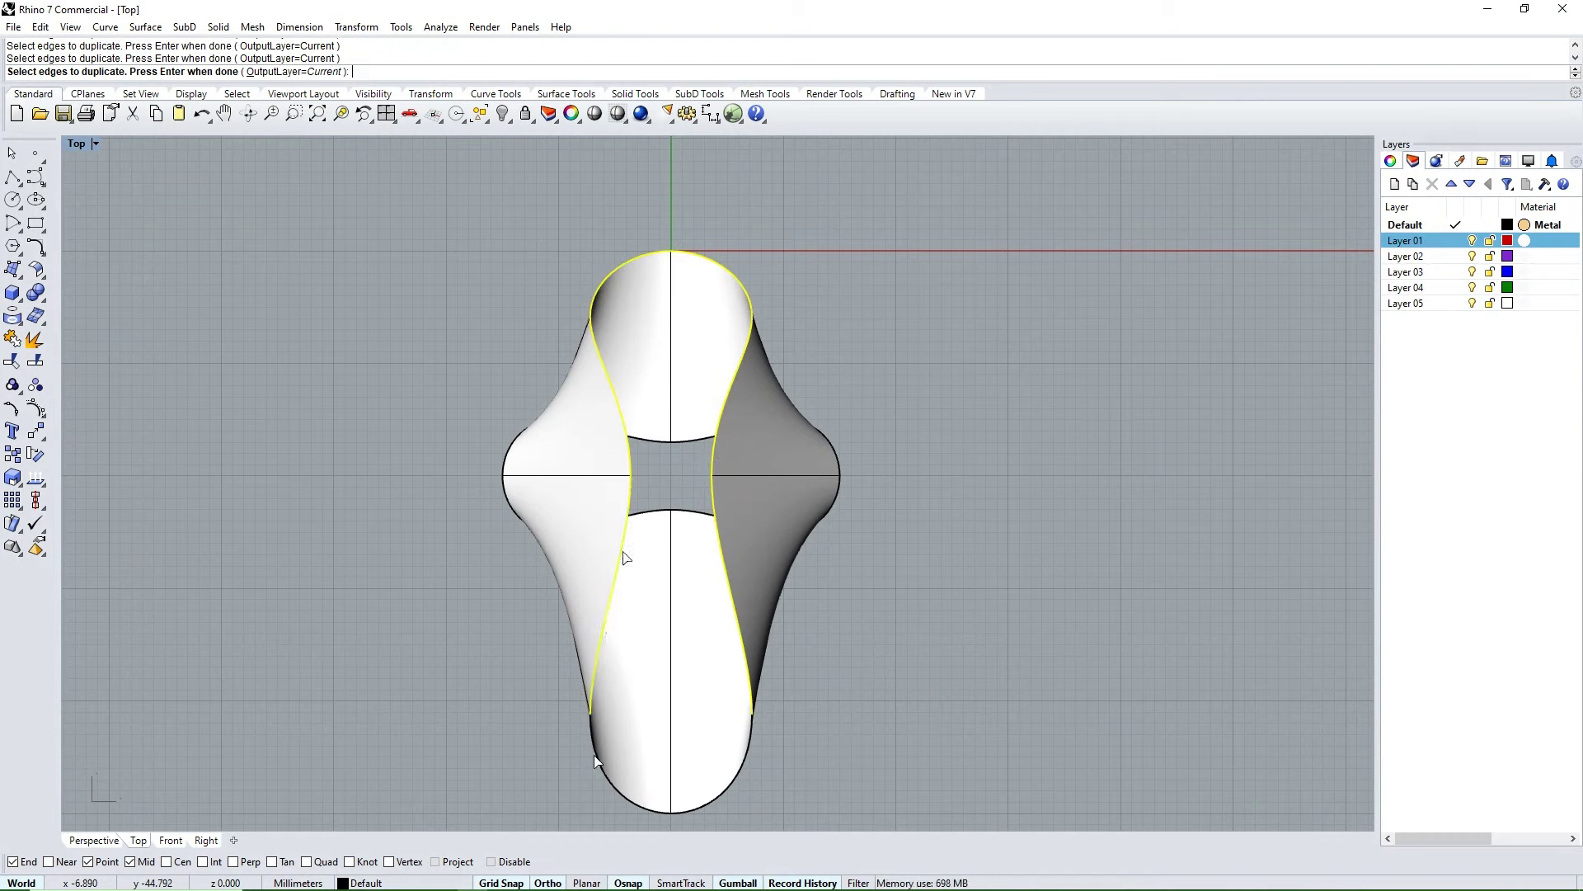
click(837, 500)
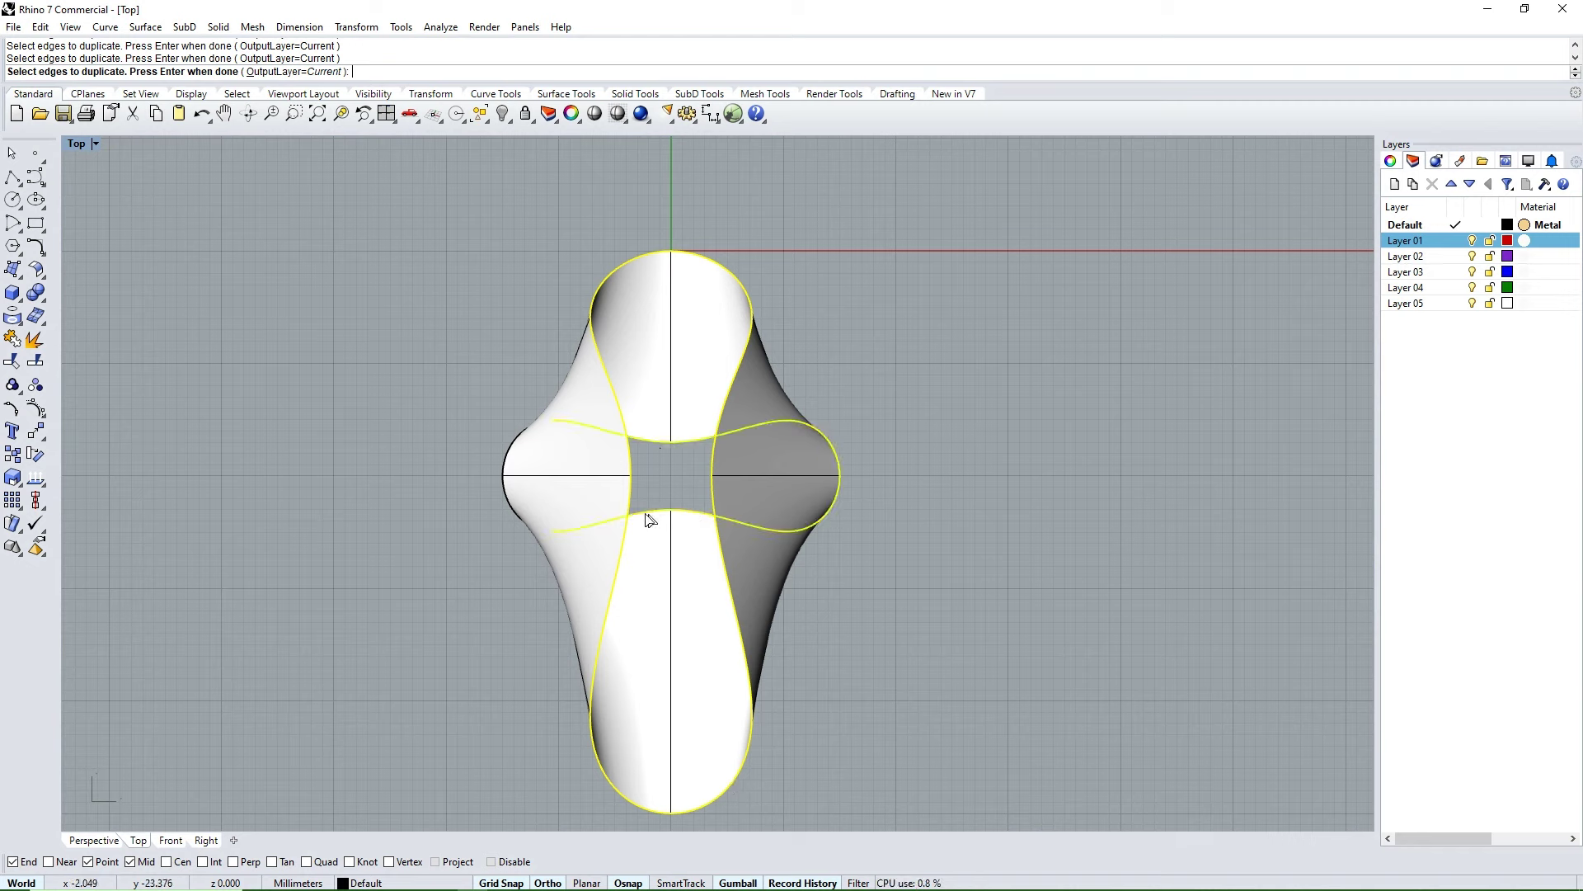
key(Return)
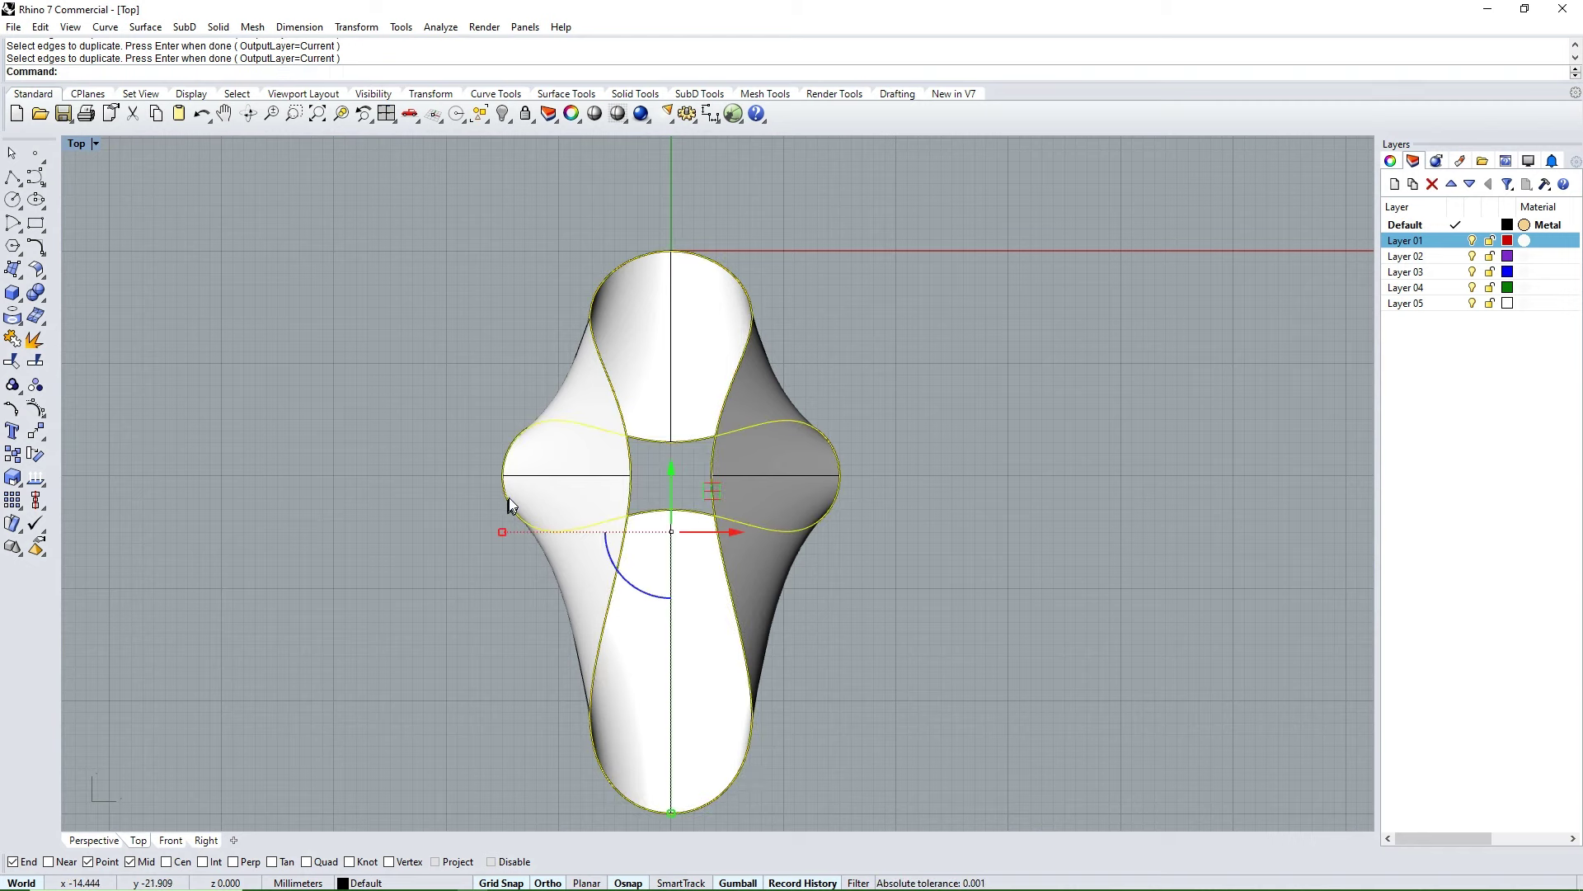
- Join the duplicated edges into closed curves and select both closed outlines
key(ctrl+j)
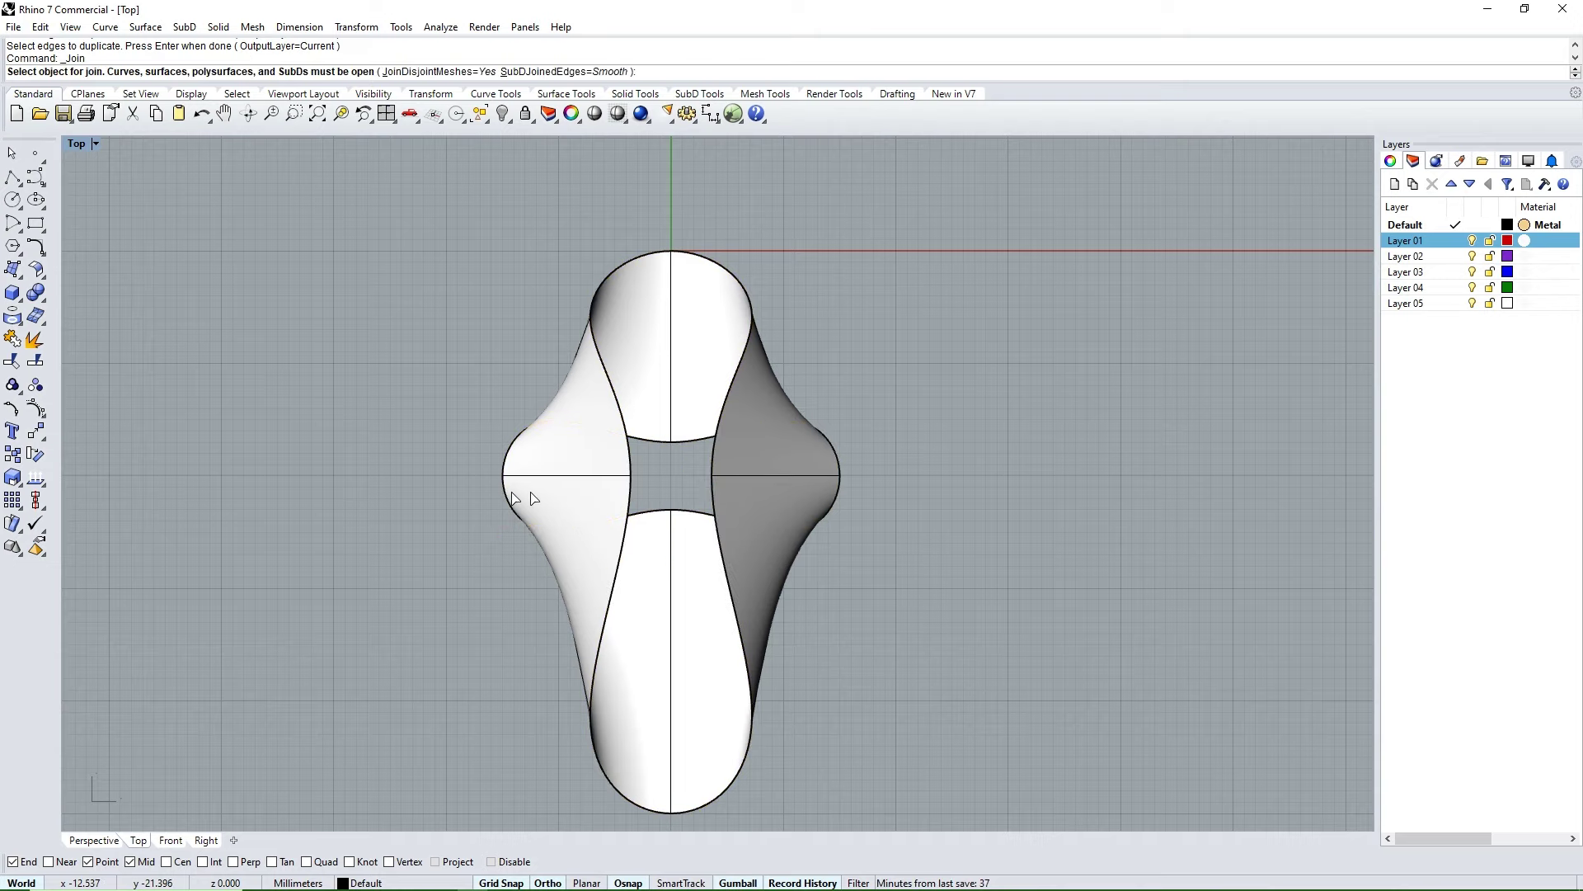
click(630, 433)
click(707, 481)
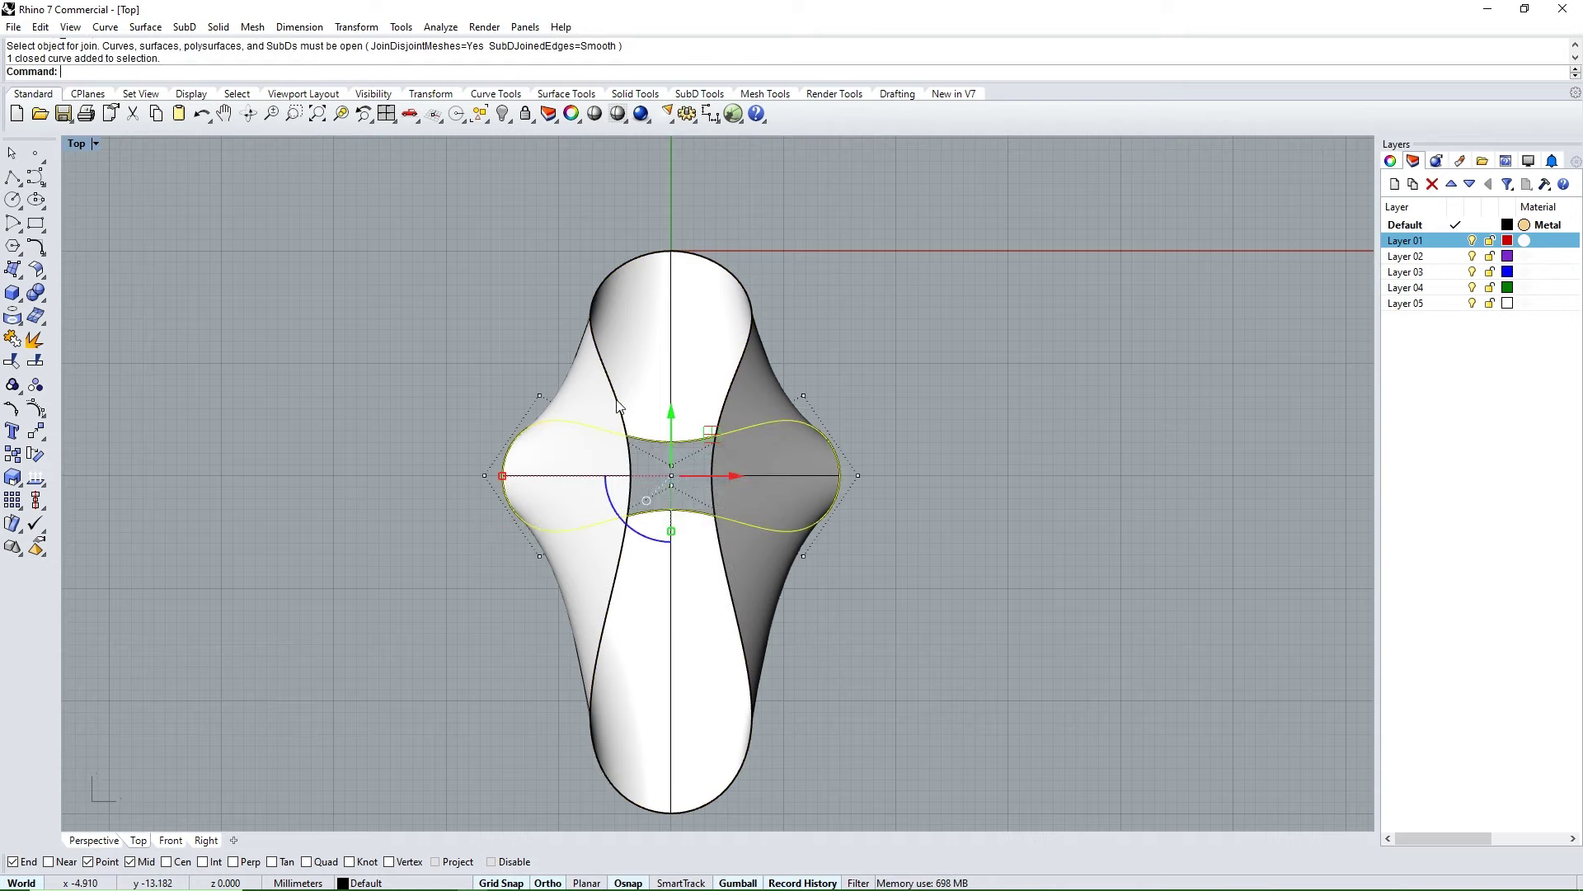
key(Return)
ctrl+shift+right_drag(755, 519, 673, 400)
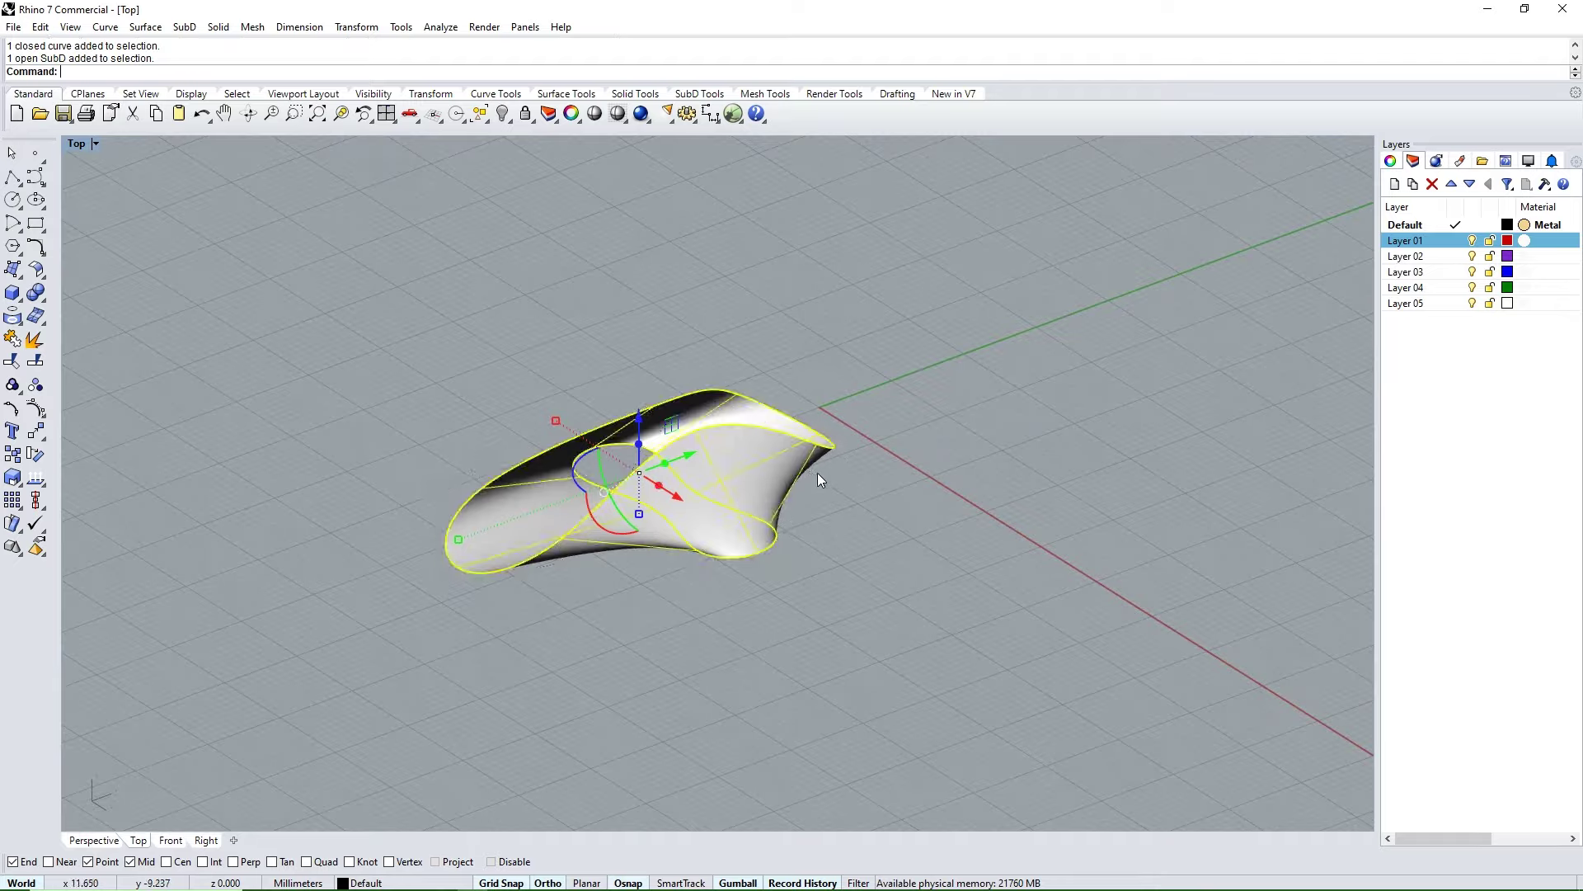
click(695, 404)
shift+click(784, 590)
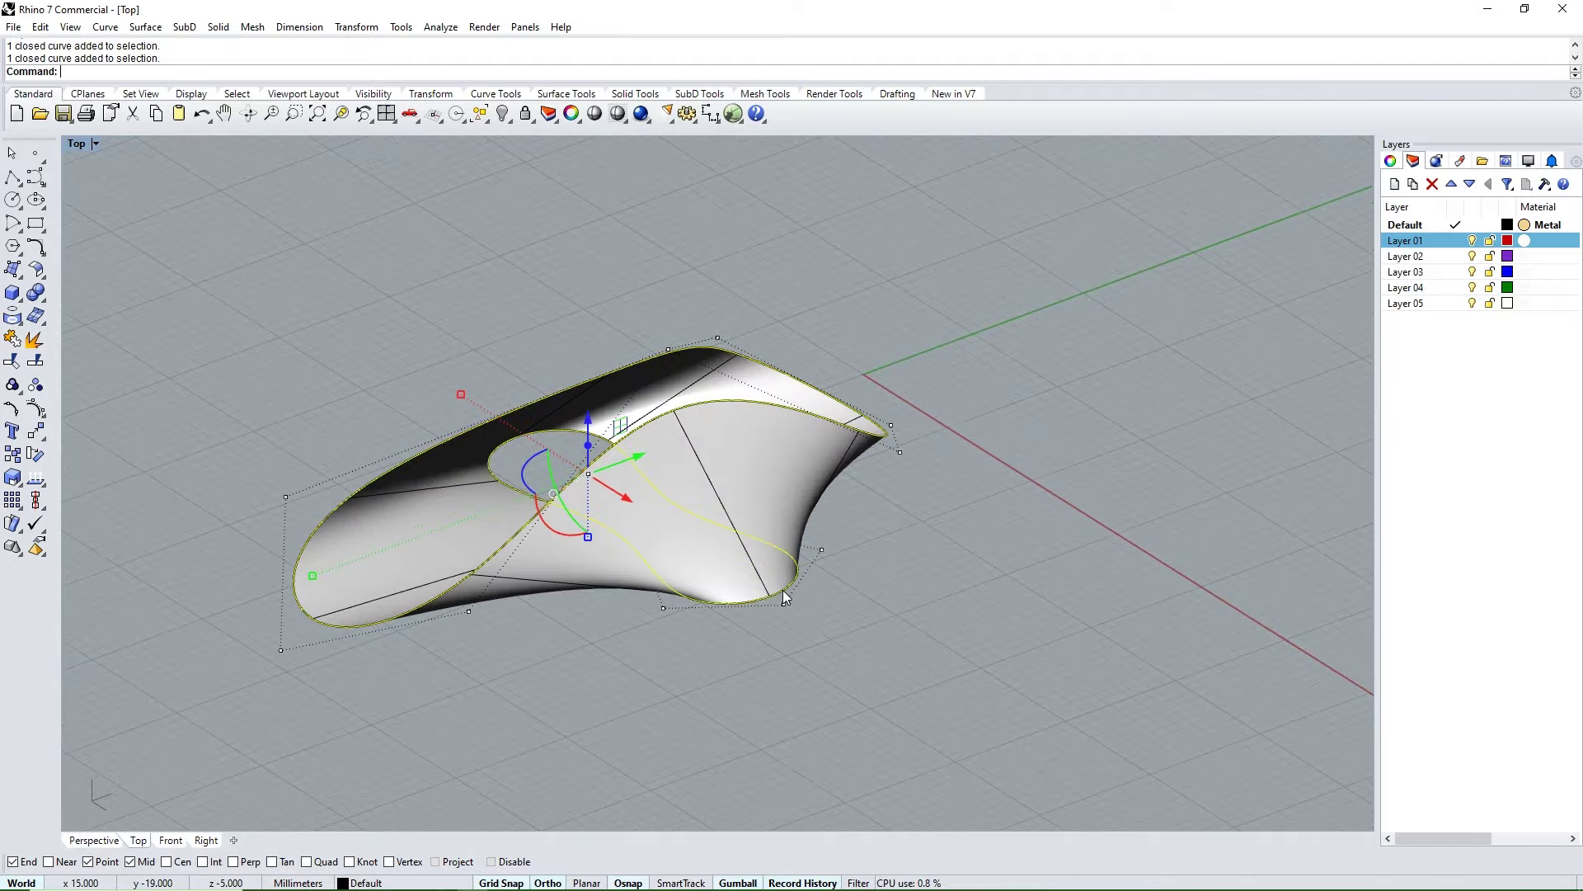
mouse_move(783, 590)
ctrl+shift+right_down()
mouse_move(642, 526)
mouse_move(527, 751)
mouse_move(608, 660)
mouse_move(502, 643)
mouse_move(618, 659)
mouse_move(627, 470)
mouse_move(566, 573)
mouse_move(714, 520)
ctrl+shift+right_up()
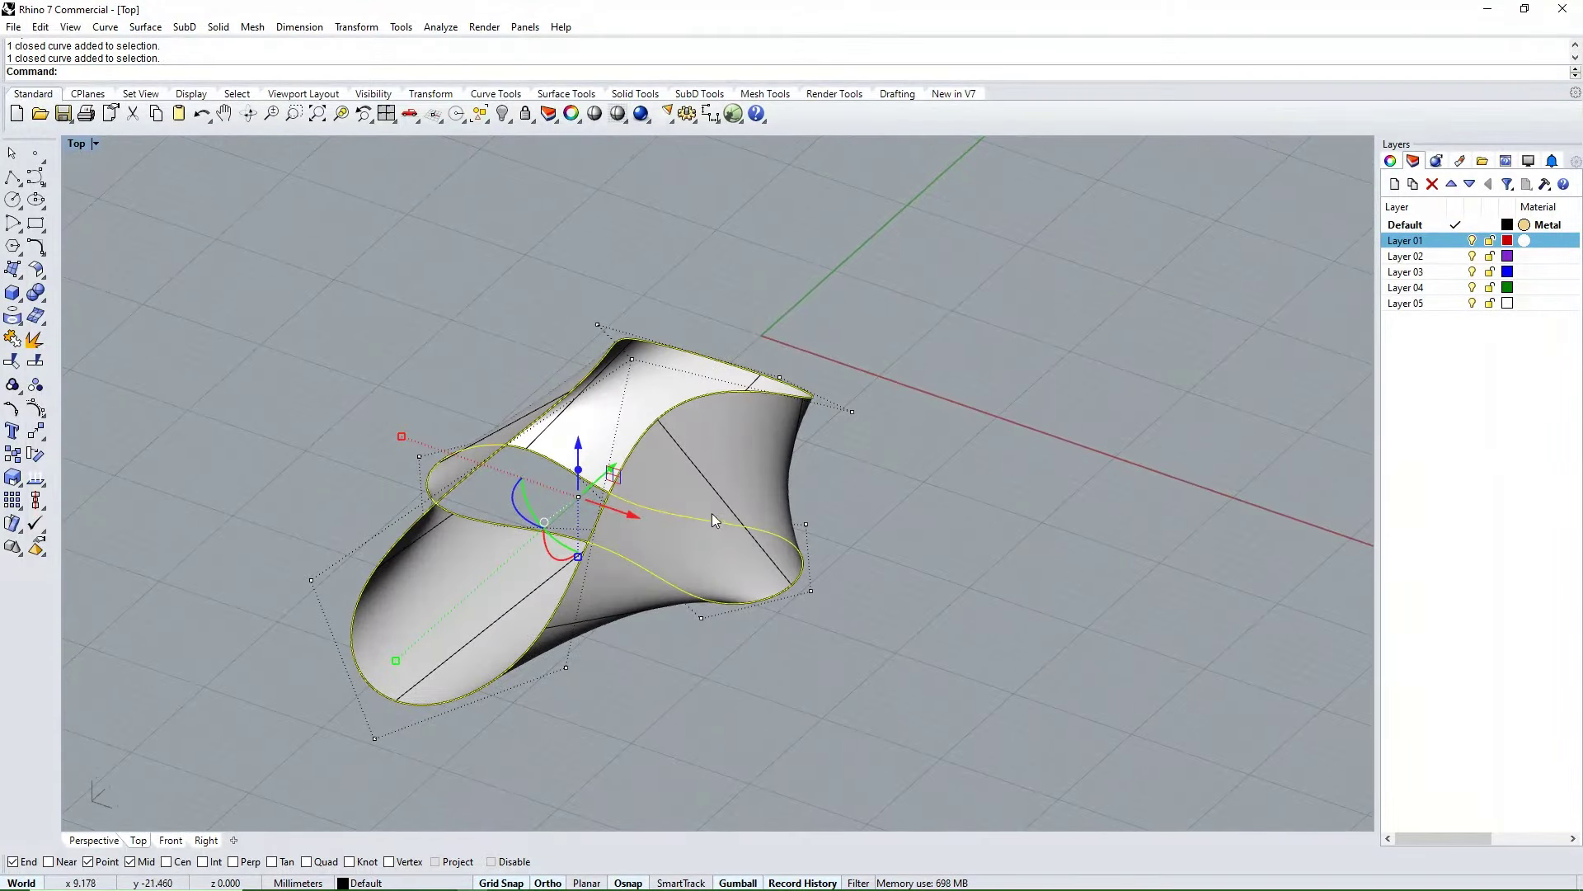
- Generate 18 tween curves between the two closed outlines, then select all 20 curves
click(47, 187)
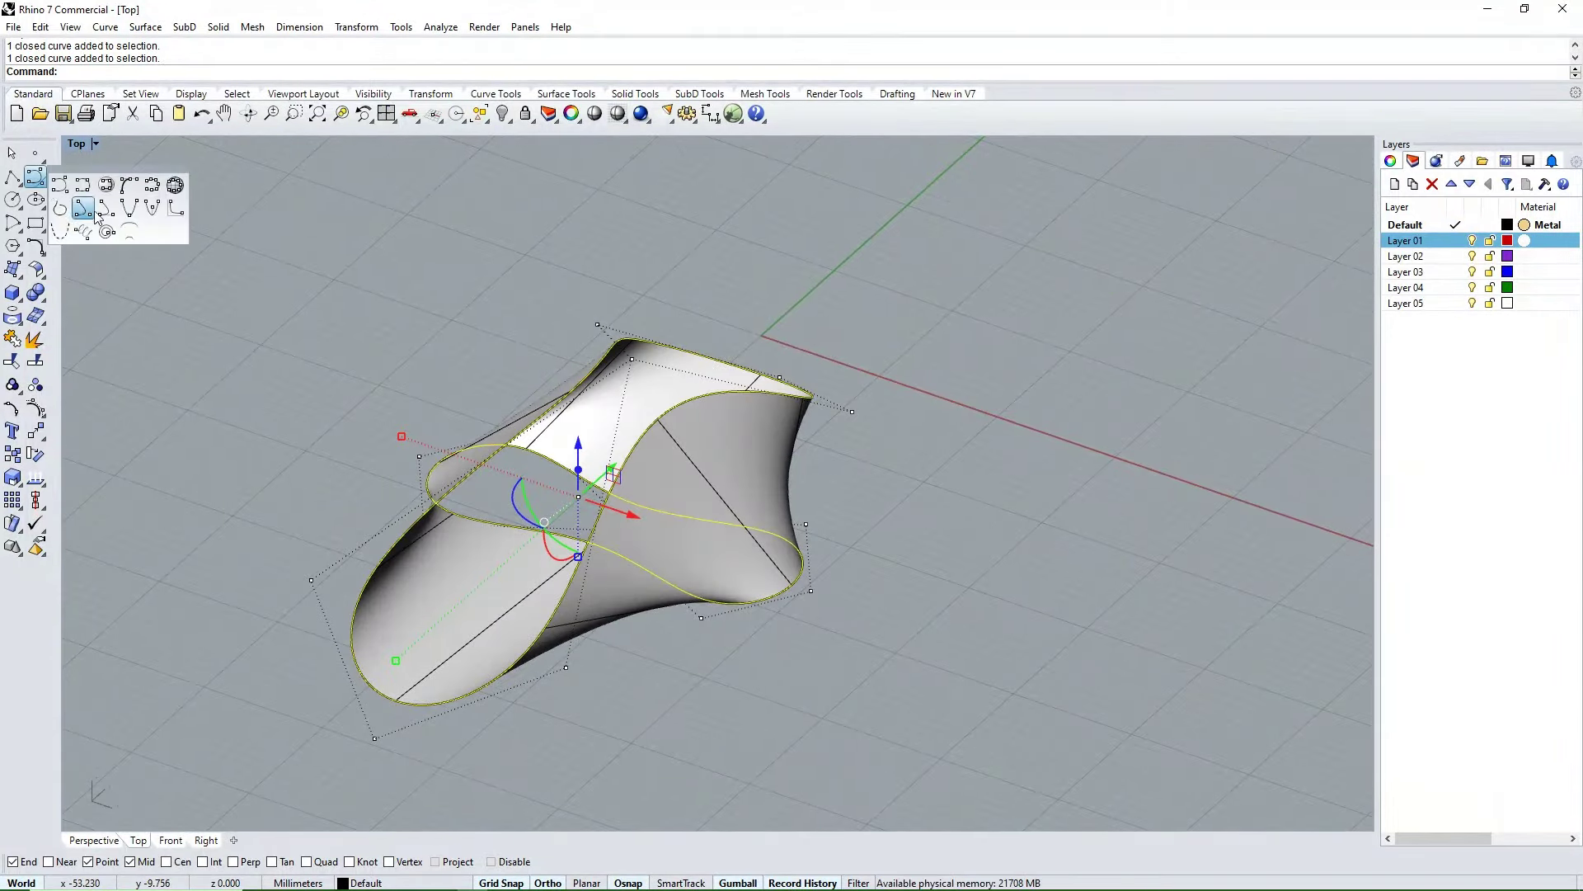
click(127, 231)
ctrl+shift+right_drag(163, 235, 429, 271)
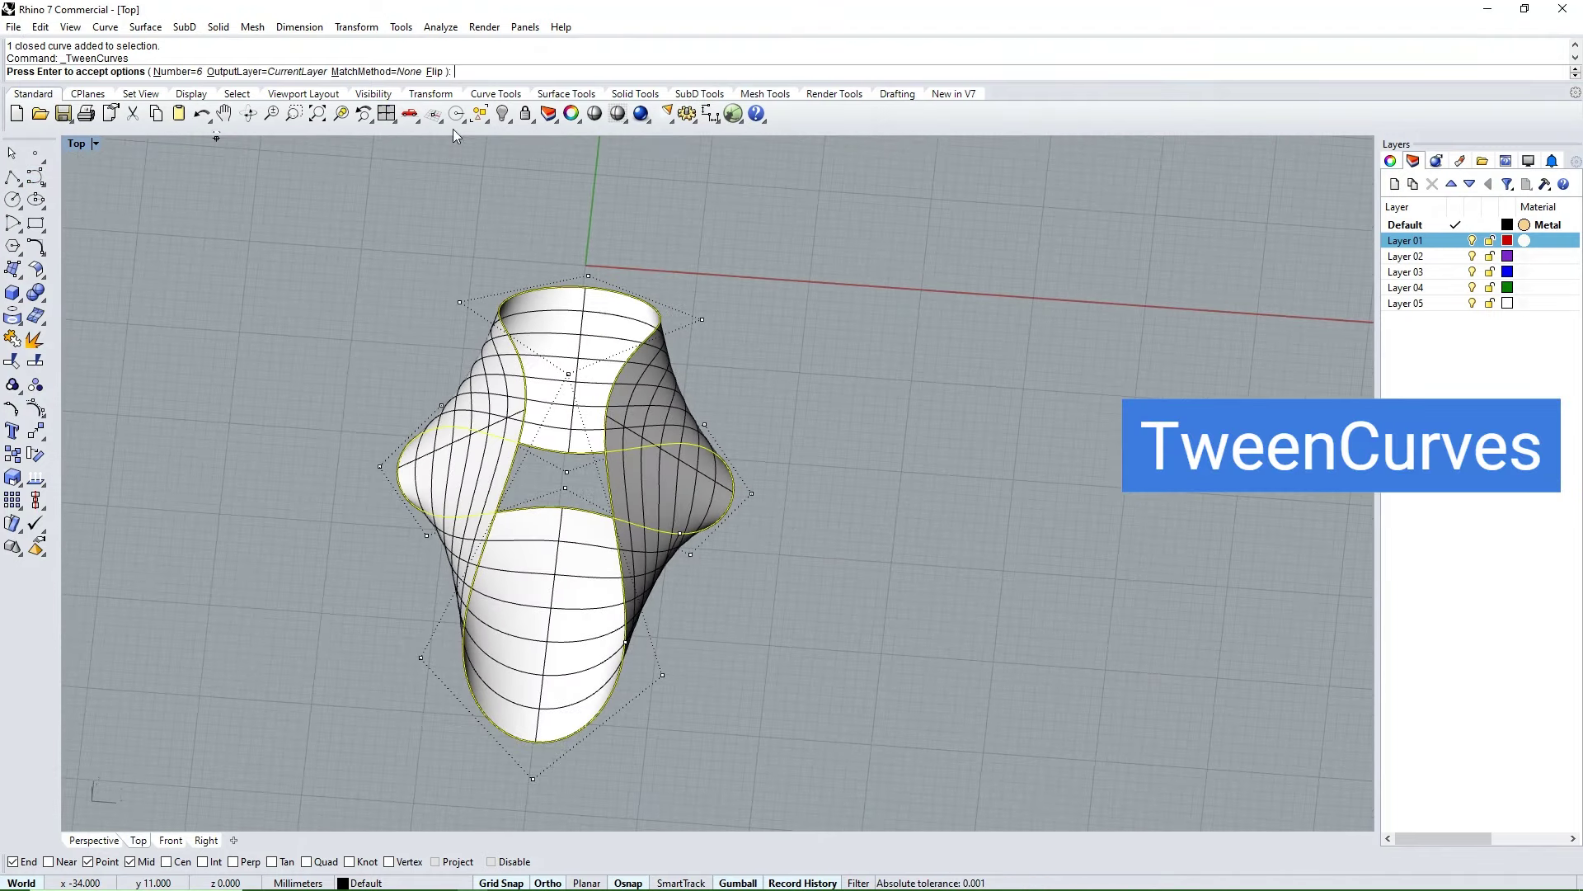
text(18)
key(Return)
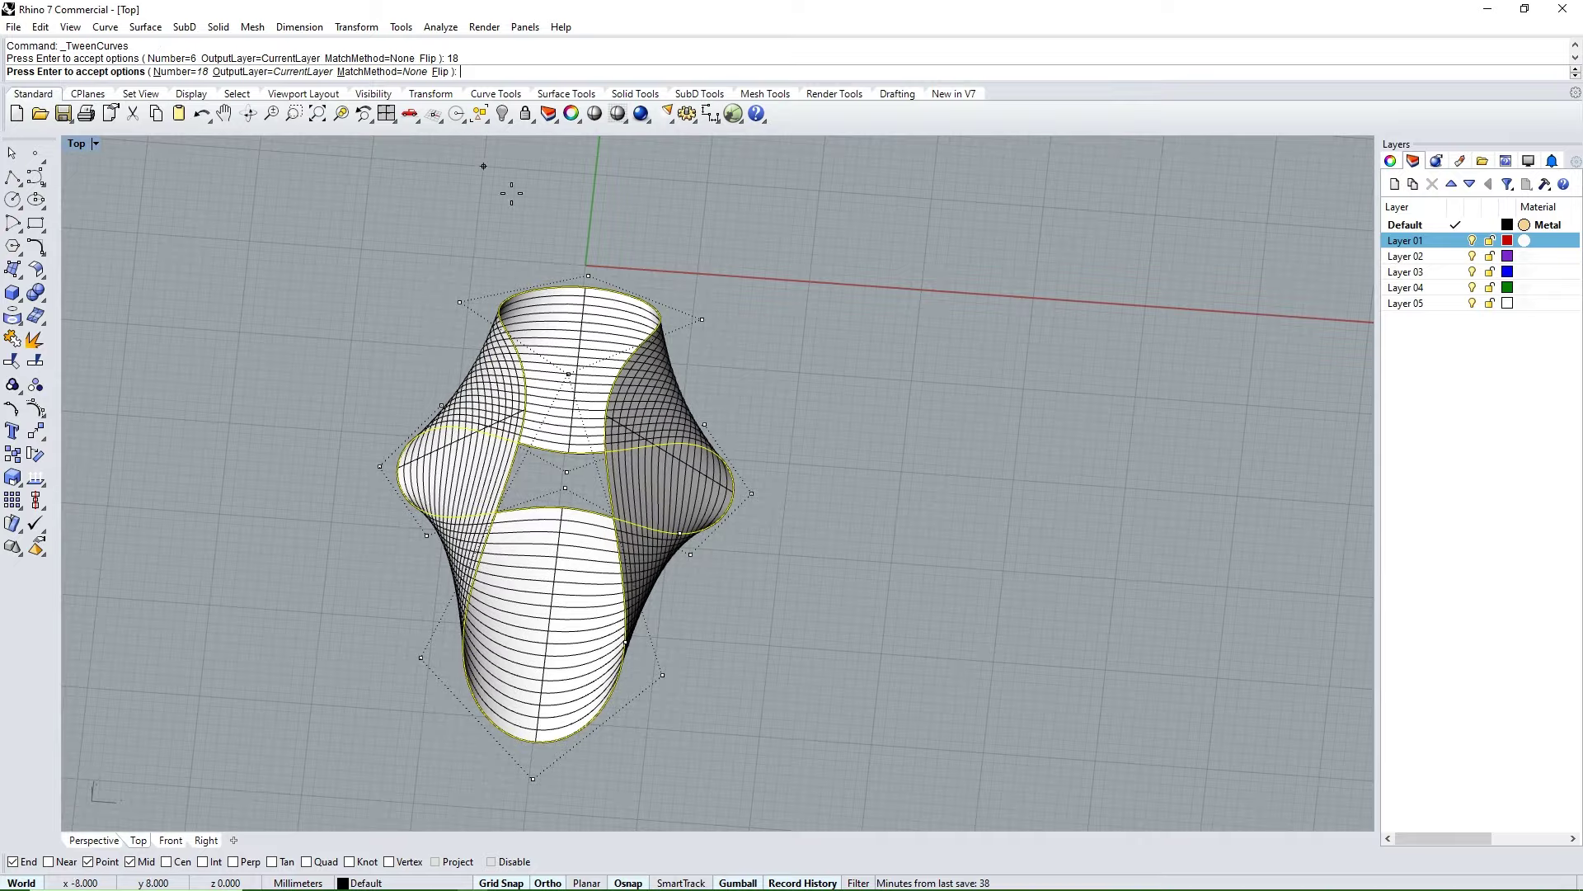
mouse_move(513, 184)
ctrl+shift+right_down()
mouse_move(725, 534)
mouse_move(771, 573)
ctrl+shift+right_up()
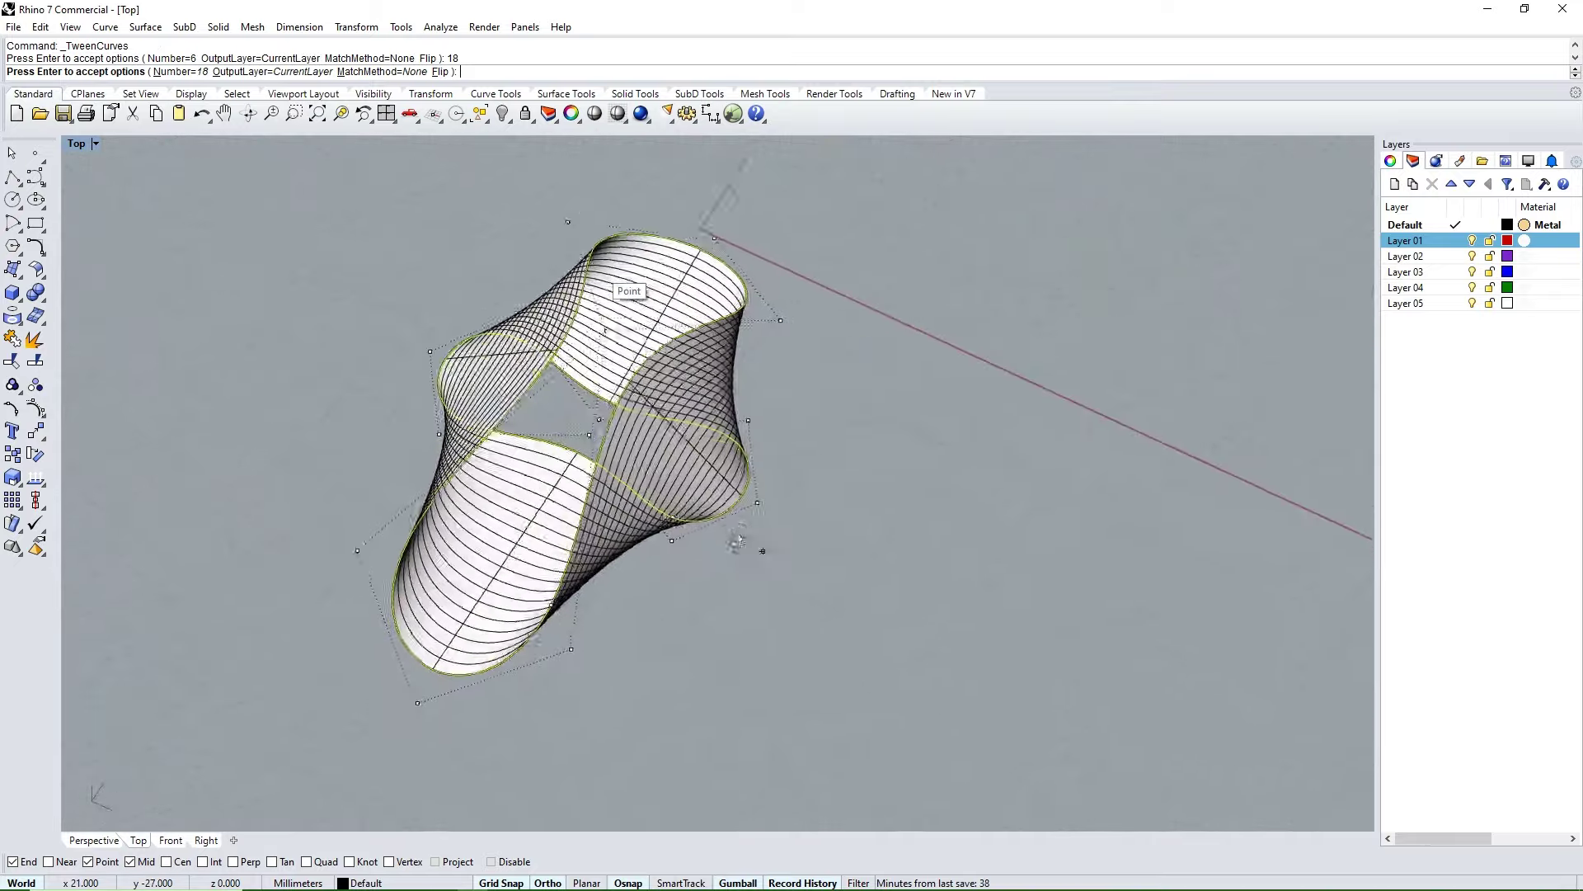
key(Return)
click(769, 566)
mouse_move(842, 458)
ctrl+shift+right_down()
mouse_move(753, 431)
mouse_move(760, 516)
mouse_move(698, 558)
mouse_move(654, 541)
mouse_move(642, 490)
mouse_move(654, 558)
mouse_move(608, 470)
mouse_move(726, 371)
mouse_move(635, 371)
mouse_move(720, 410)
ctrl+shift+right_up()
key(ctrl+shift+c)
ctrl+shift+right_drag(575, 430, 622, 514)
text(T)
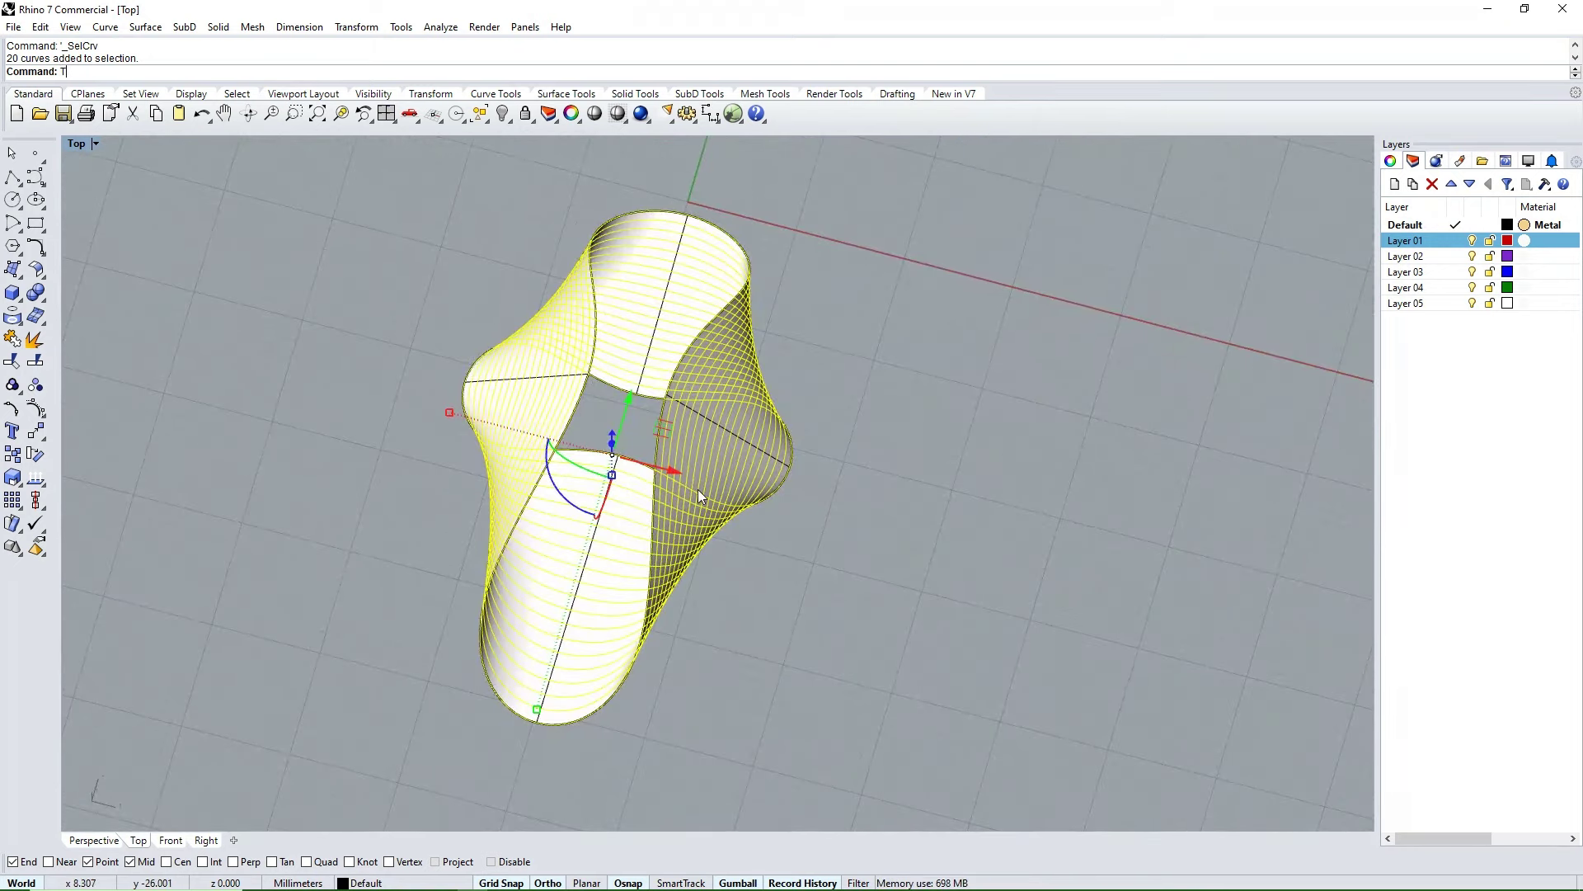
- Deselect the two outer outlines and pipe the tween curves at radius 0.3 with round caps
text(op)
key(Return)
scroll(663, 417, up, 4)
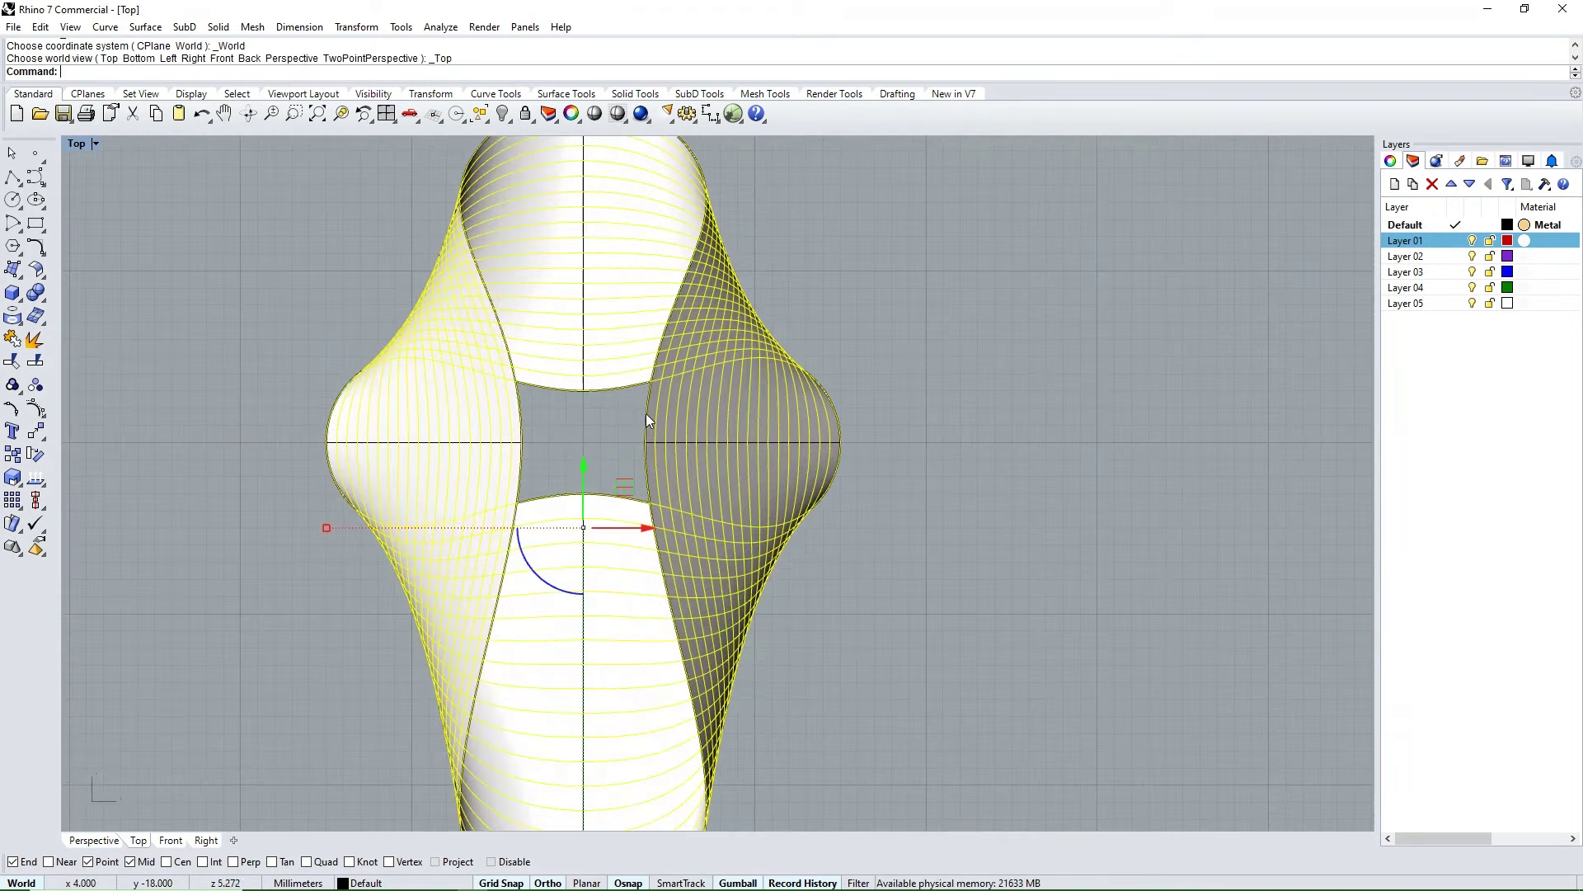
ctrl+click(646, 417)
ctrl+click(842, 425)
scroll(775, 464, down, 5)
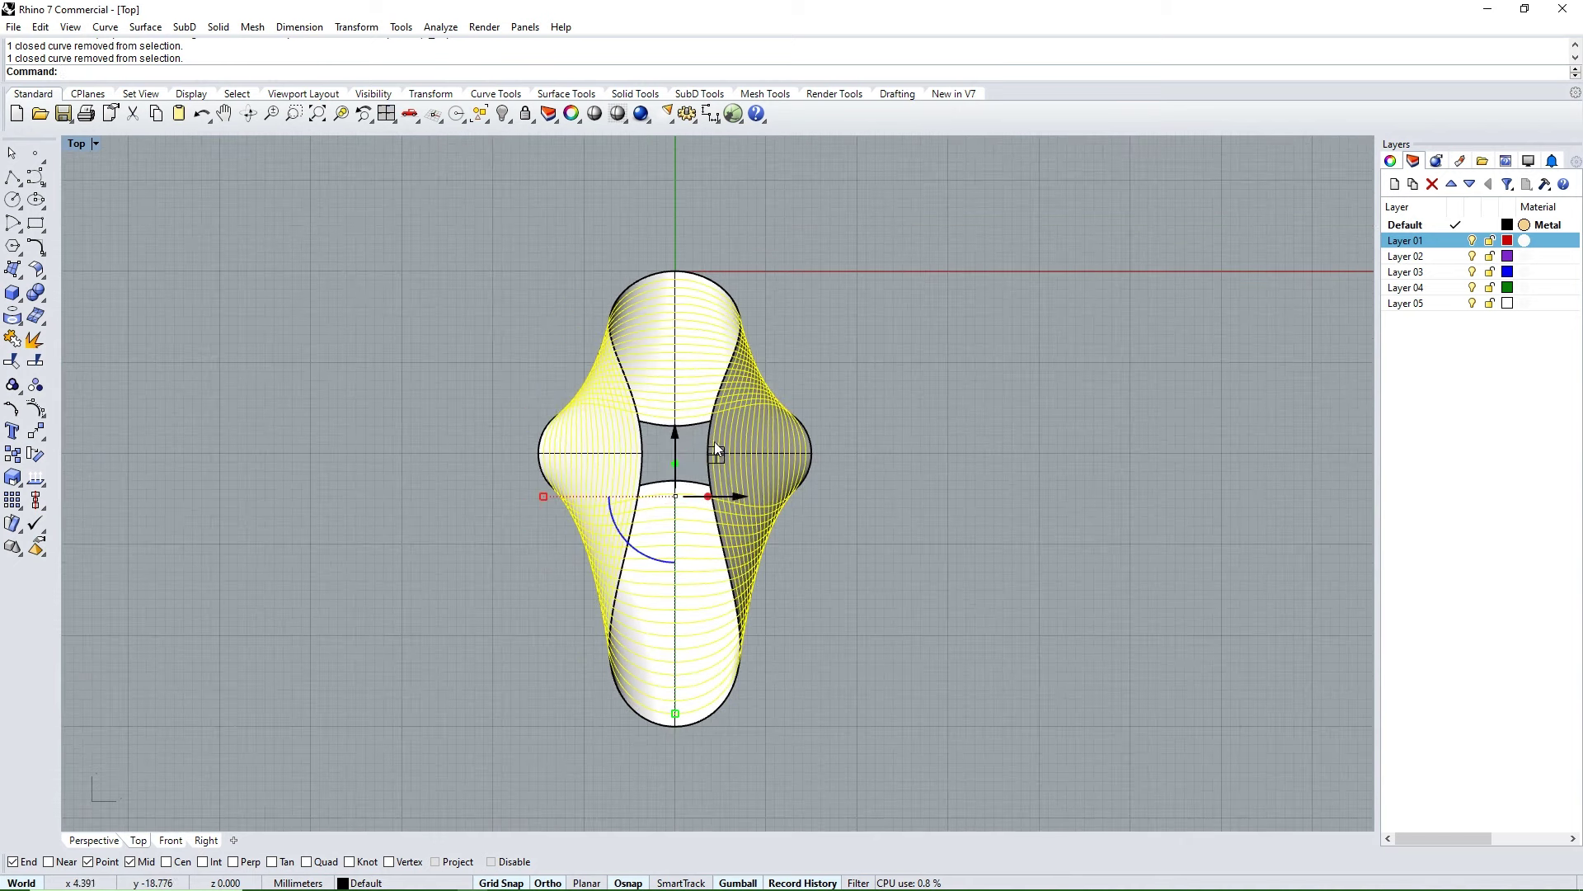
click(21, 302)
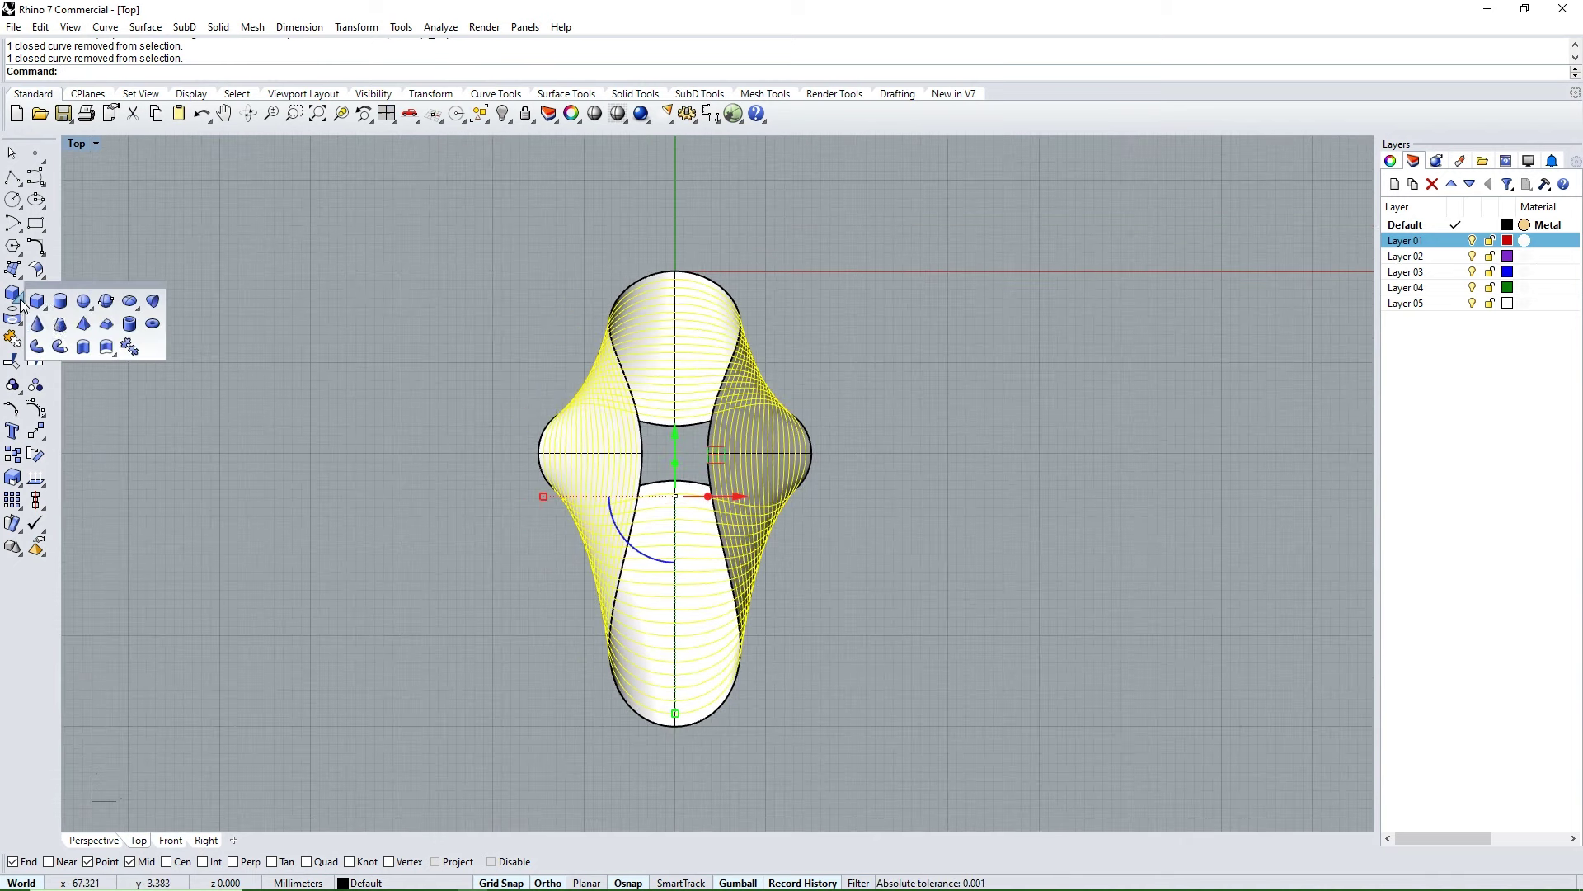
click(48, 347)
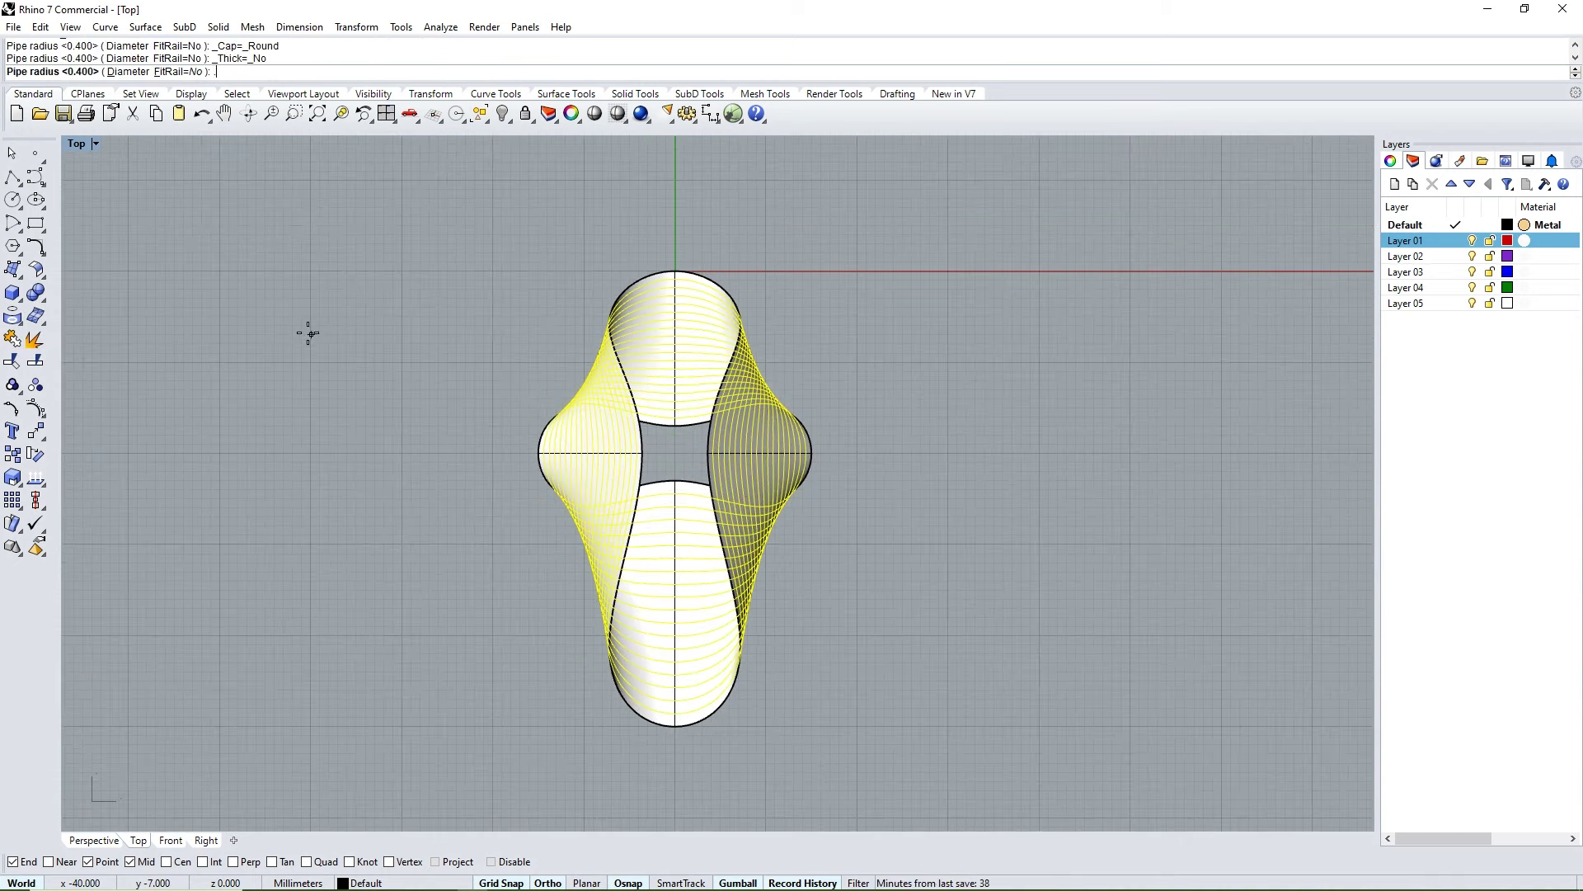
text(.3)
key(Return)
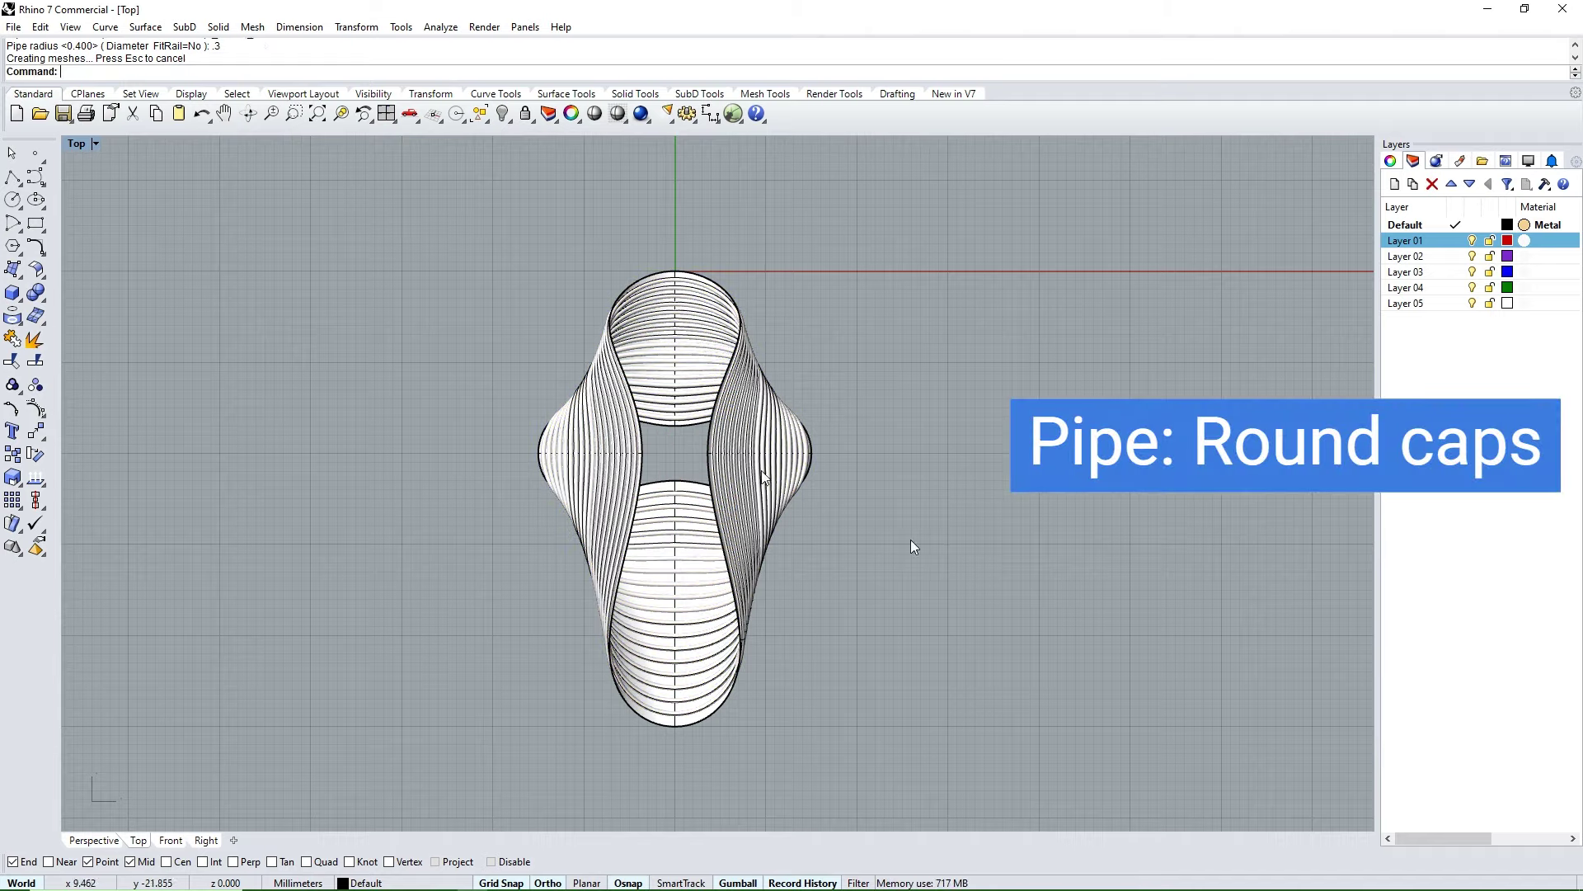
- Select the two outer outline curves and pipe them at radius 0.5
scroll(711, 455, up, 5)
click(708, 449)
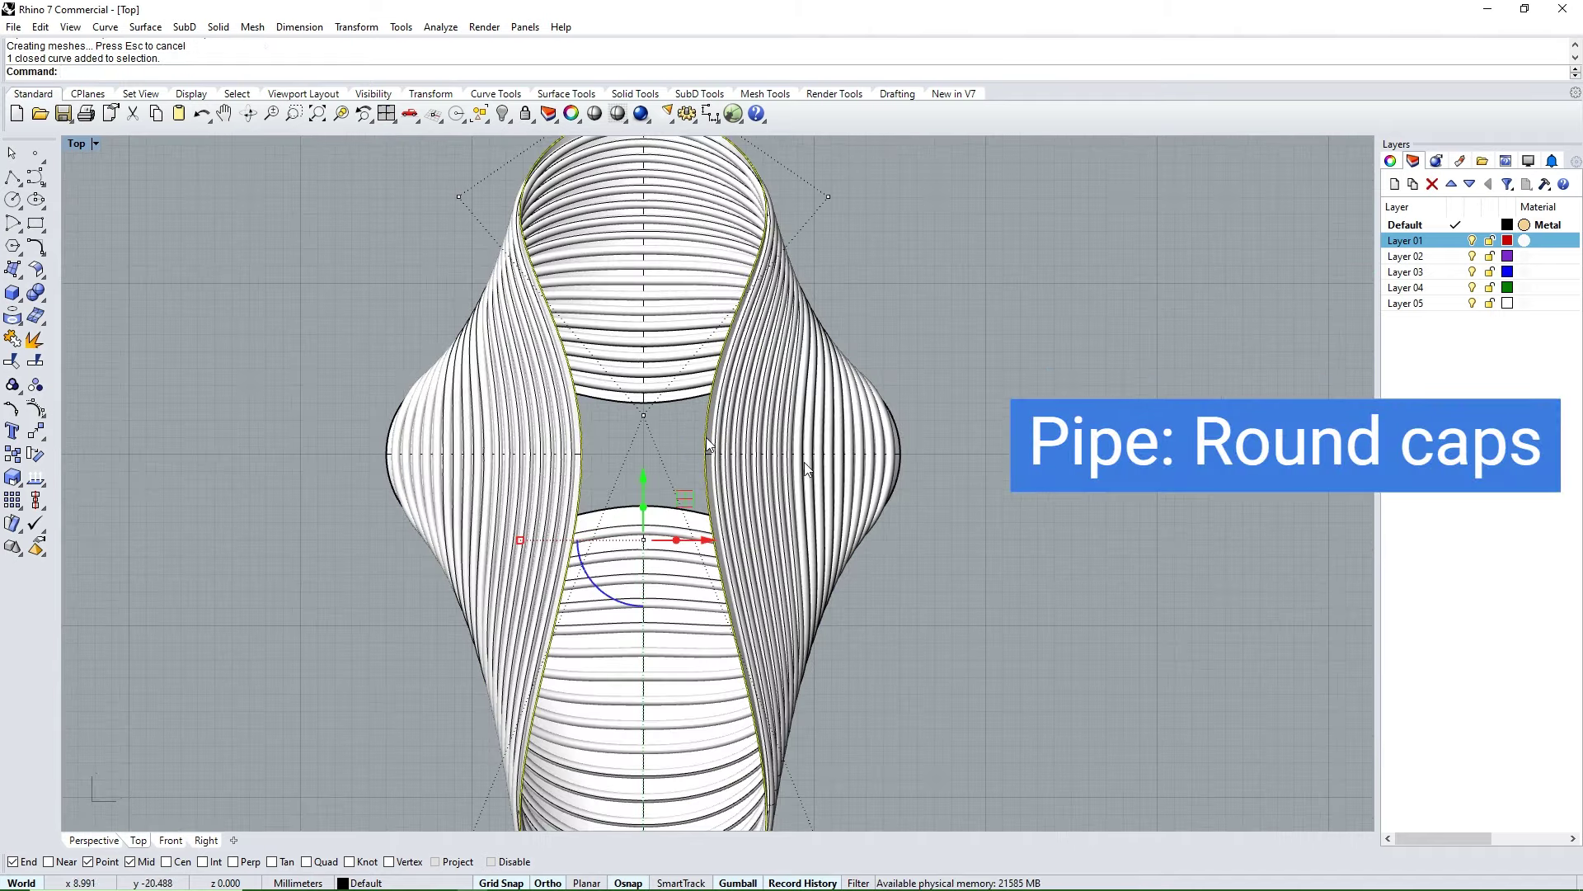
click(904, 448)
click(948, 499)
scroll(660, 388, down, 3)
scroll(661, 384, down, 2)
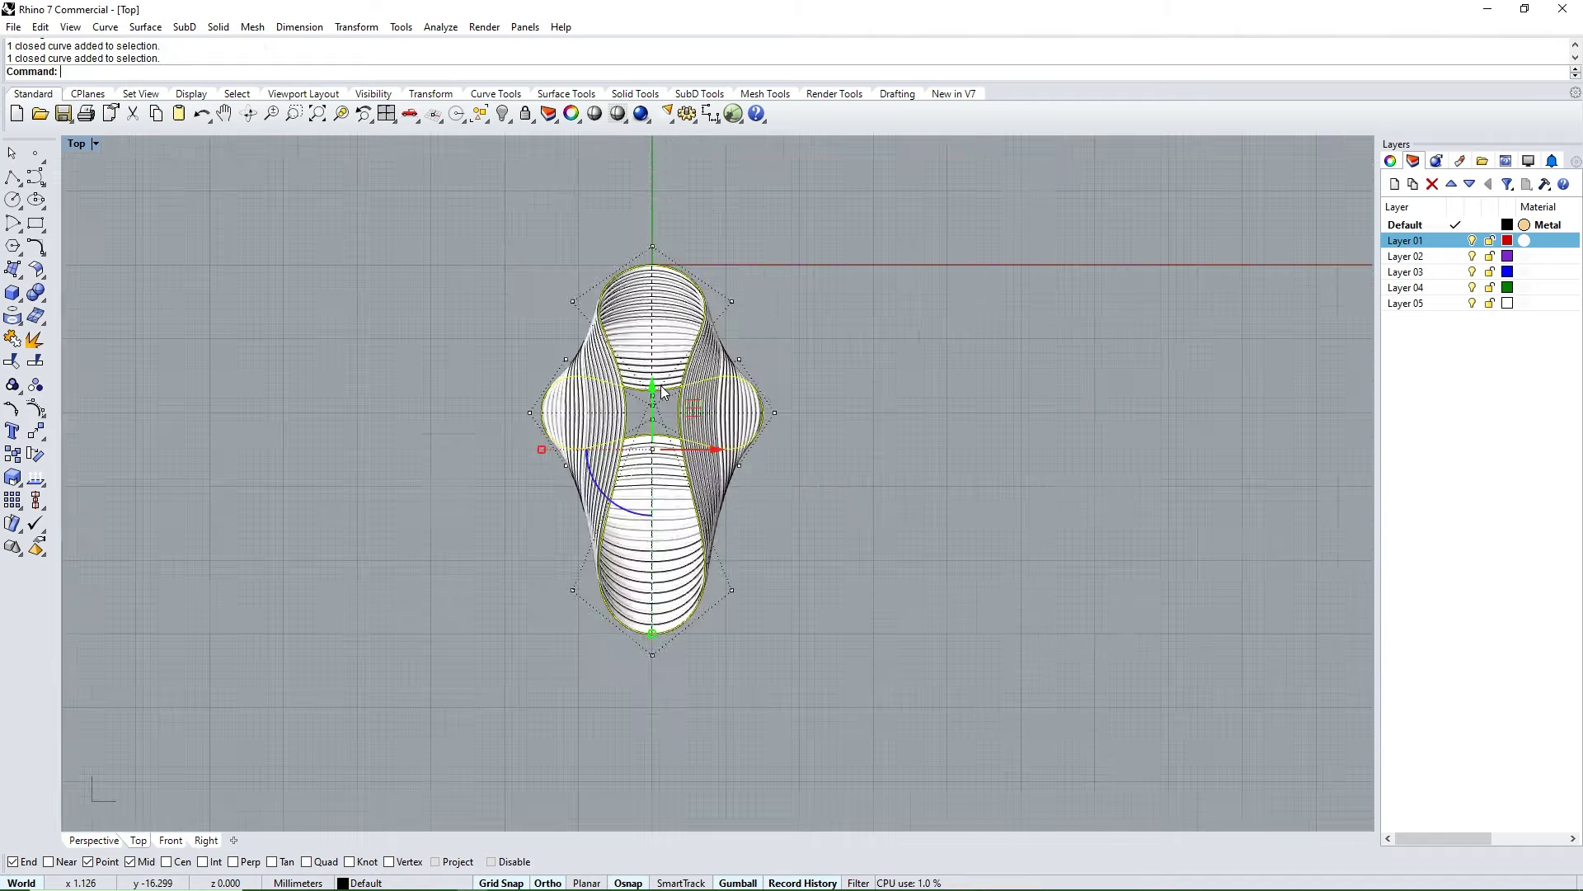
text(Pipe)
key(Return)
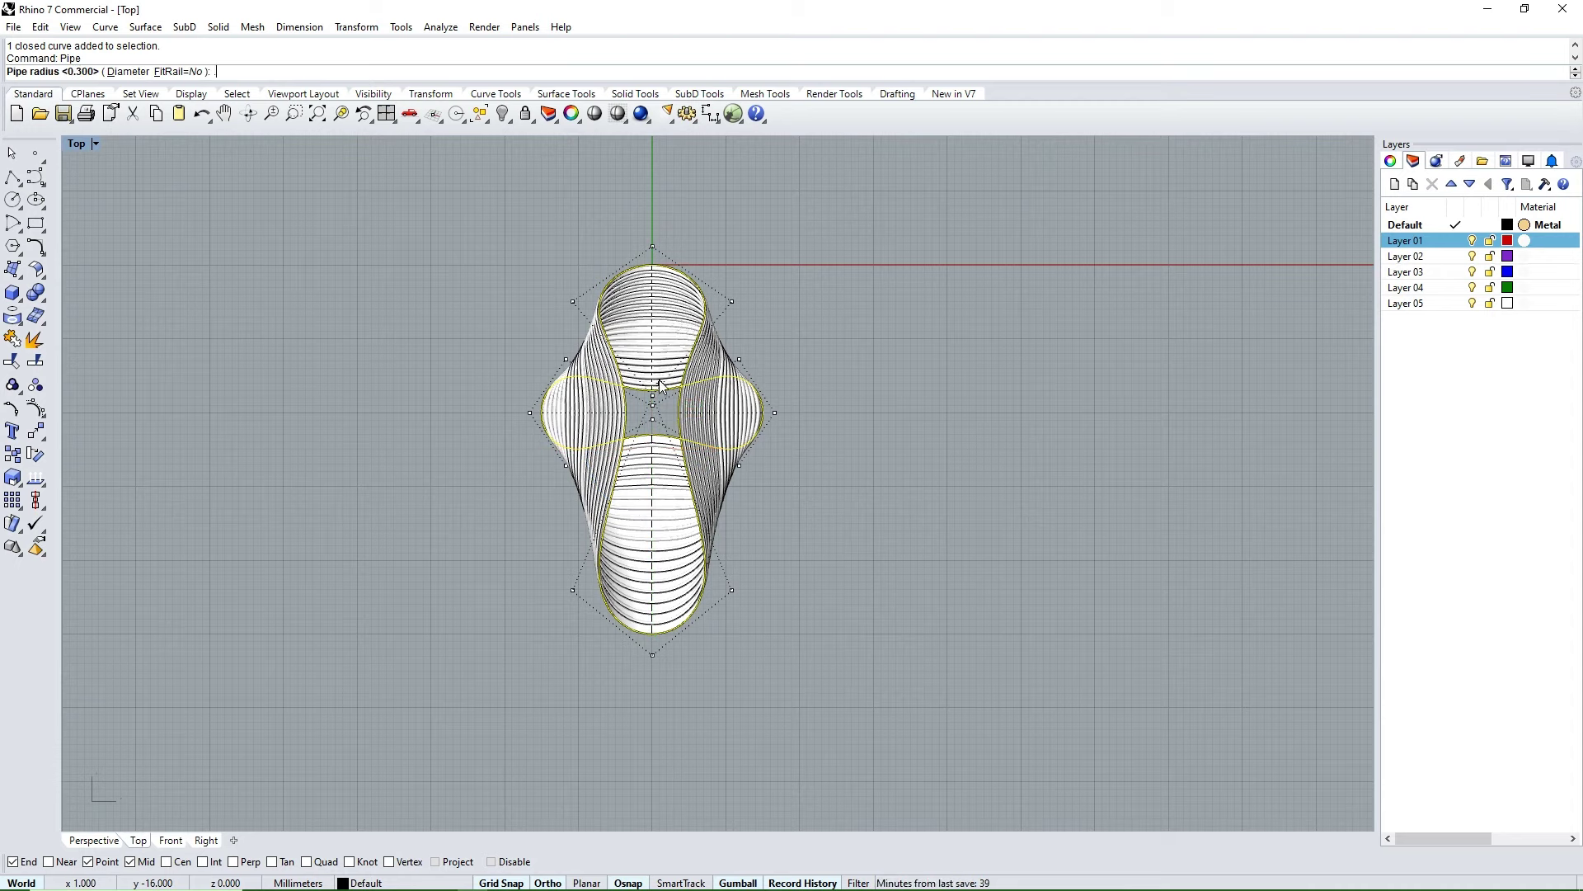
text(.5)
key(Return)
- Orbit to inspect the ribbed pipes in 3D and select the piped SubD body
click(798, 447)
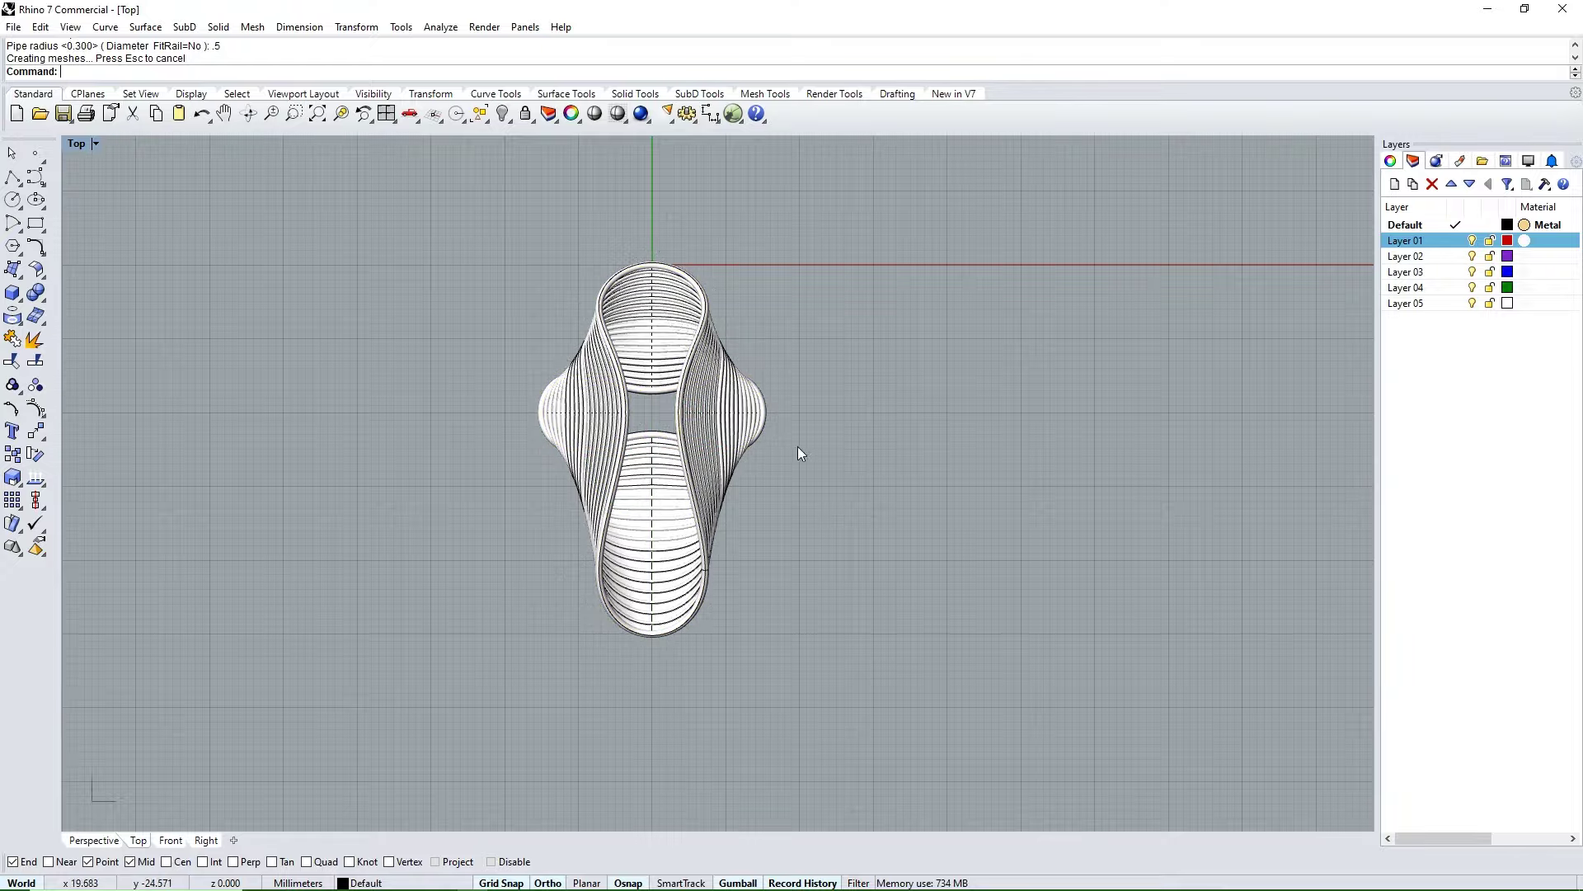
scroll(715, 360, up, 3)
mouse_move(715, 360)
ctrl+shift+right_down()
mouse_move(711, 476)
mouse_move(668, 575)
mouse_move(773, 477)
mouse_move(732, 183)
ctrl+shift+right_up()
scroll(668, 576, up, 3)
scroll(668, 576, up, 2)
click(666, 586)
scroll(667, 586, down, 5)
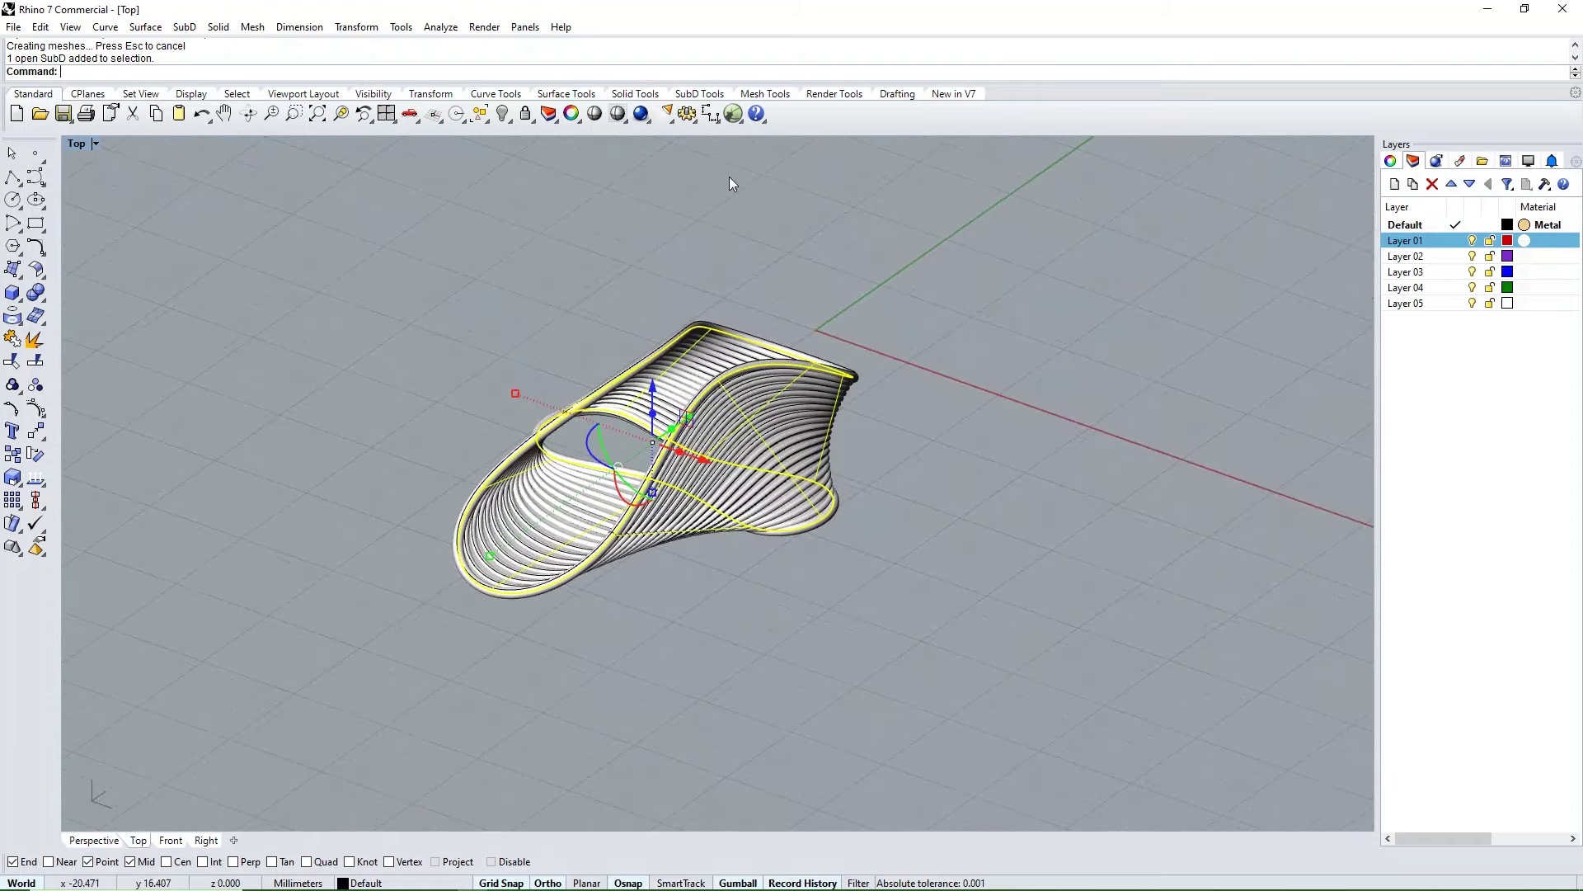
- Apply OffsetSubD with distance 0.2, Solid and BothSides on, then view the result from the top
click(698, 94)
click(835, 114)
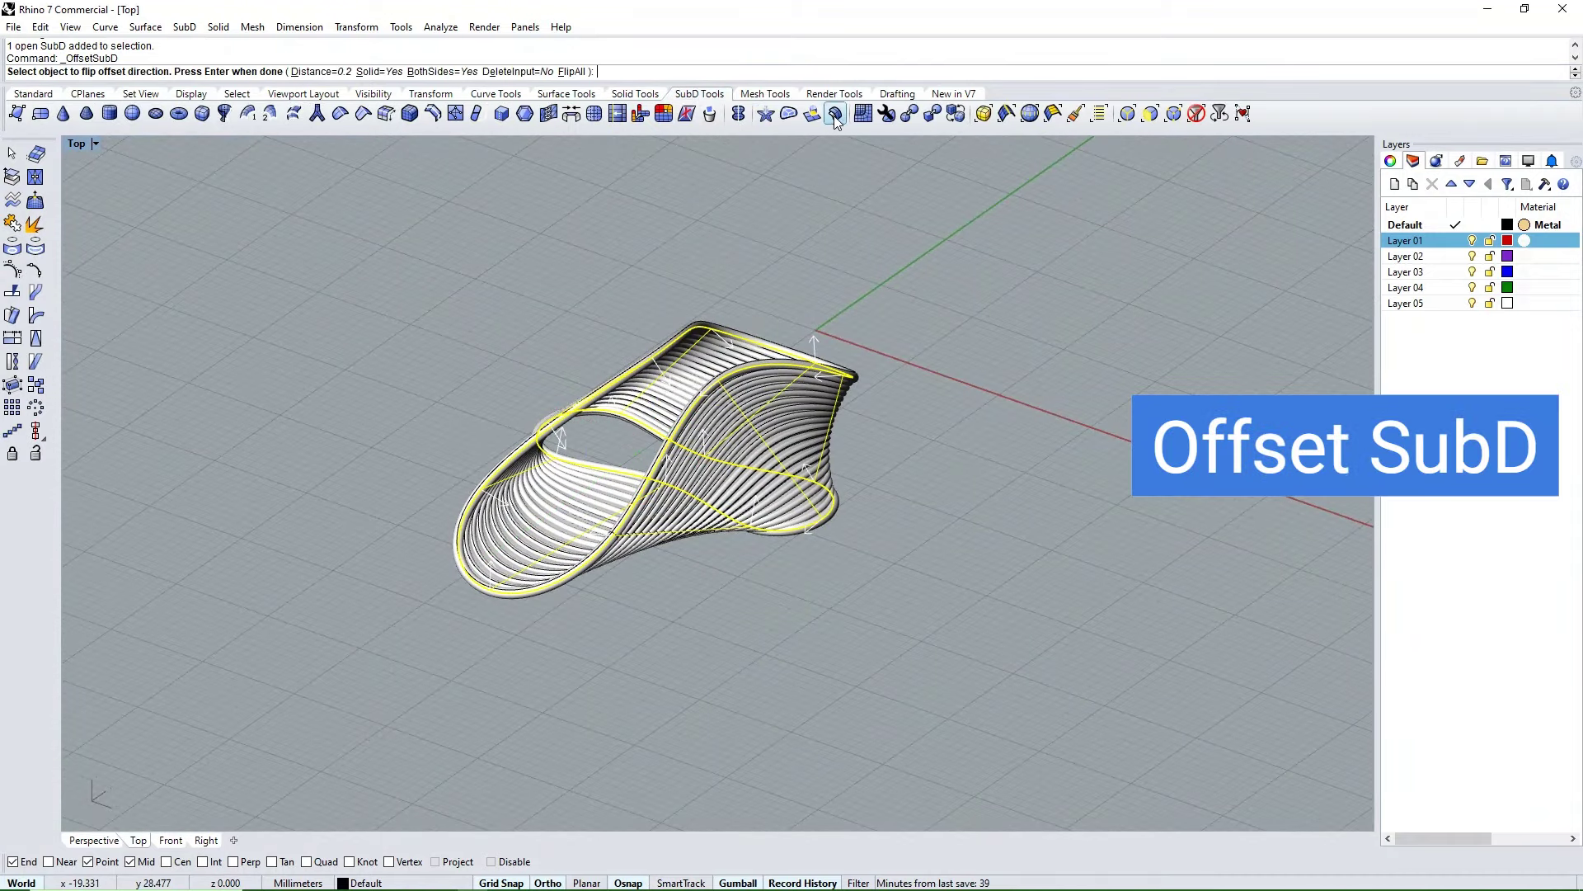
text(.2)
key(Return)
key(Return)
click(456, 249)
right_drag(1062, 412, 670, 516)
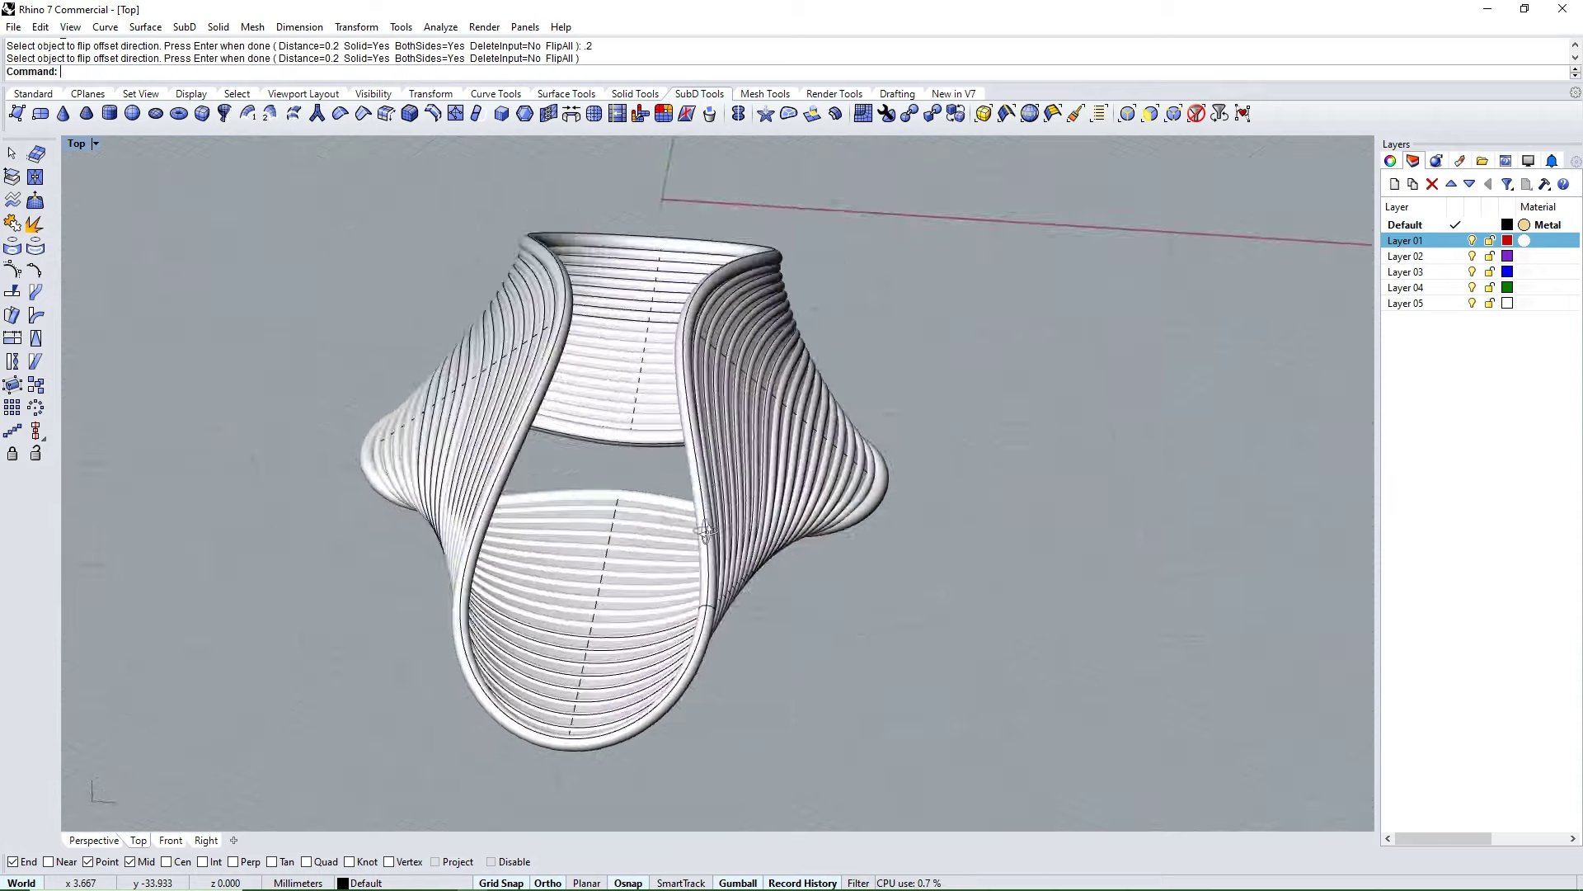
key(ctrl+F1)
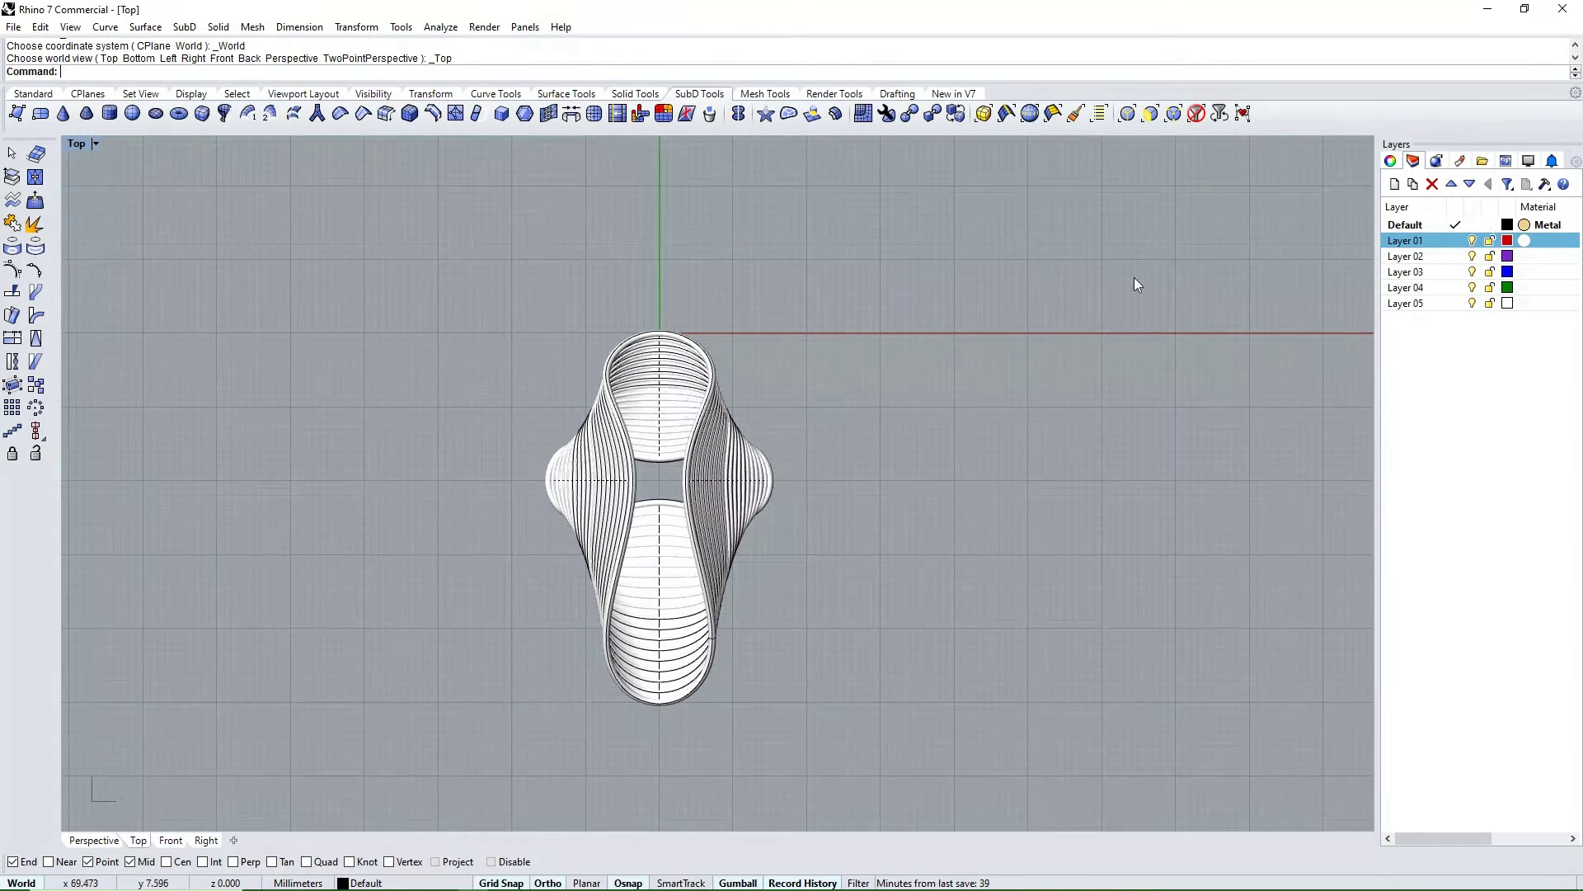
- Unhide the bail objects with Show and switch to the Right view
text(Shadeow)
key(Return)
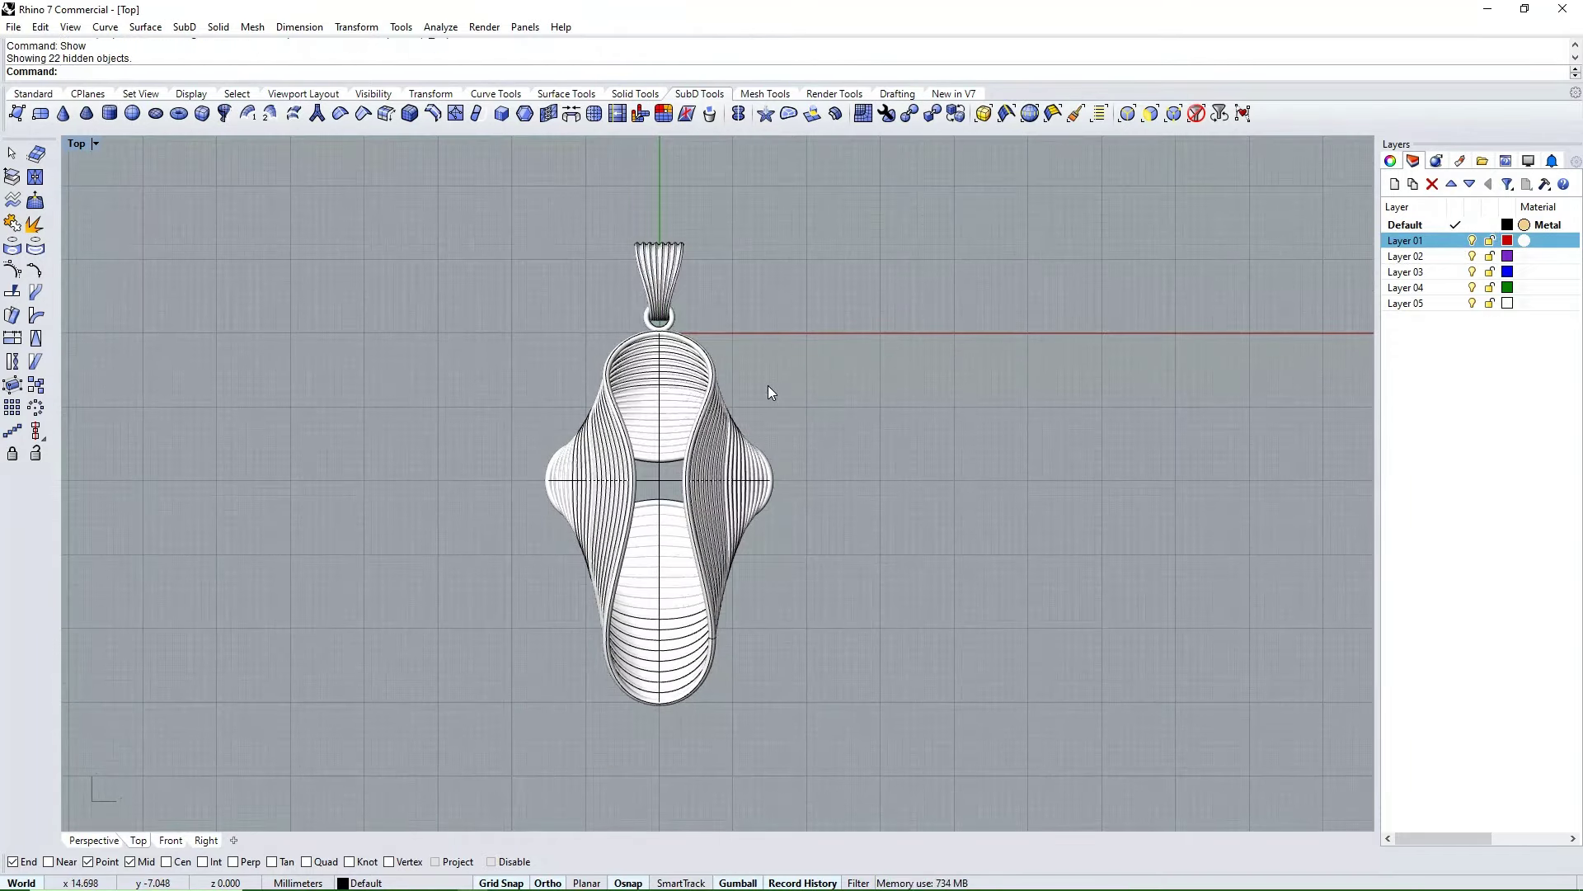
mouse_move(769, 393)
right_down()
mouse_move(508, 283)
mouse_move(806, 494)
mouse_move(877, 475)
right_up()
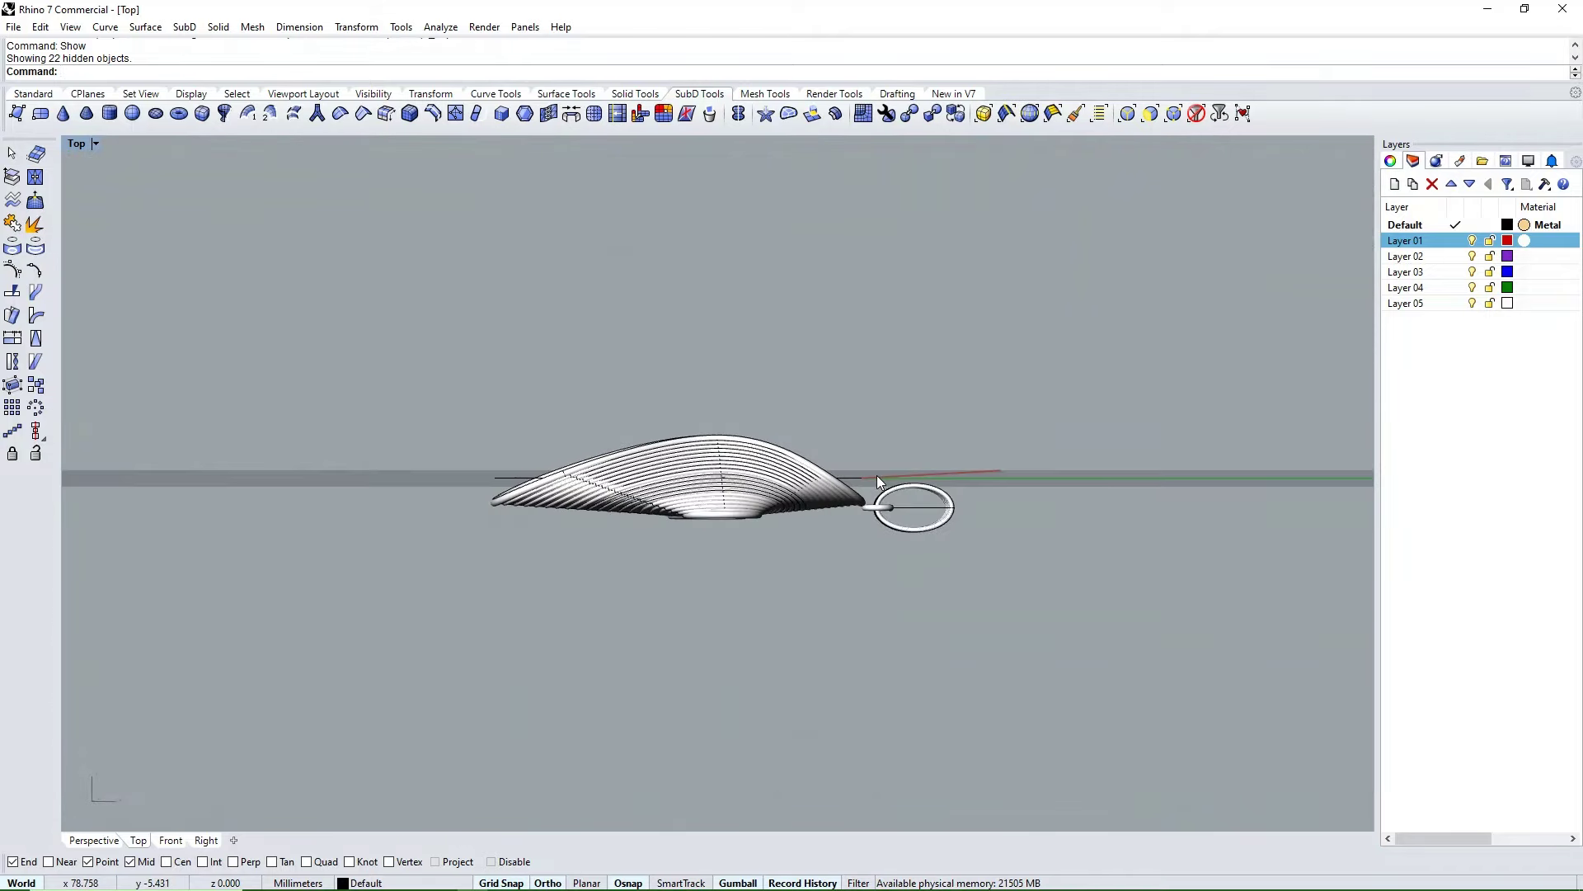
key(ctrl+F3)
- Nudge the bail loop with the gumball's green arrow until it meets the pendant's tip
click(899, 532)
drag(930, 445, 930, 432)
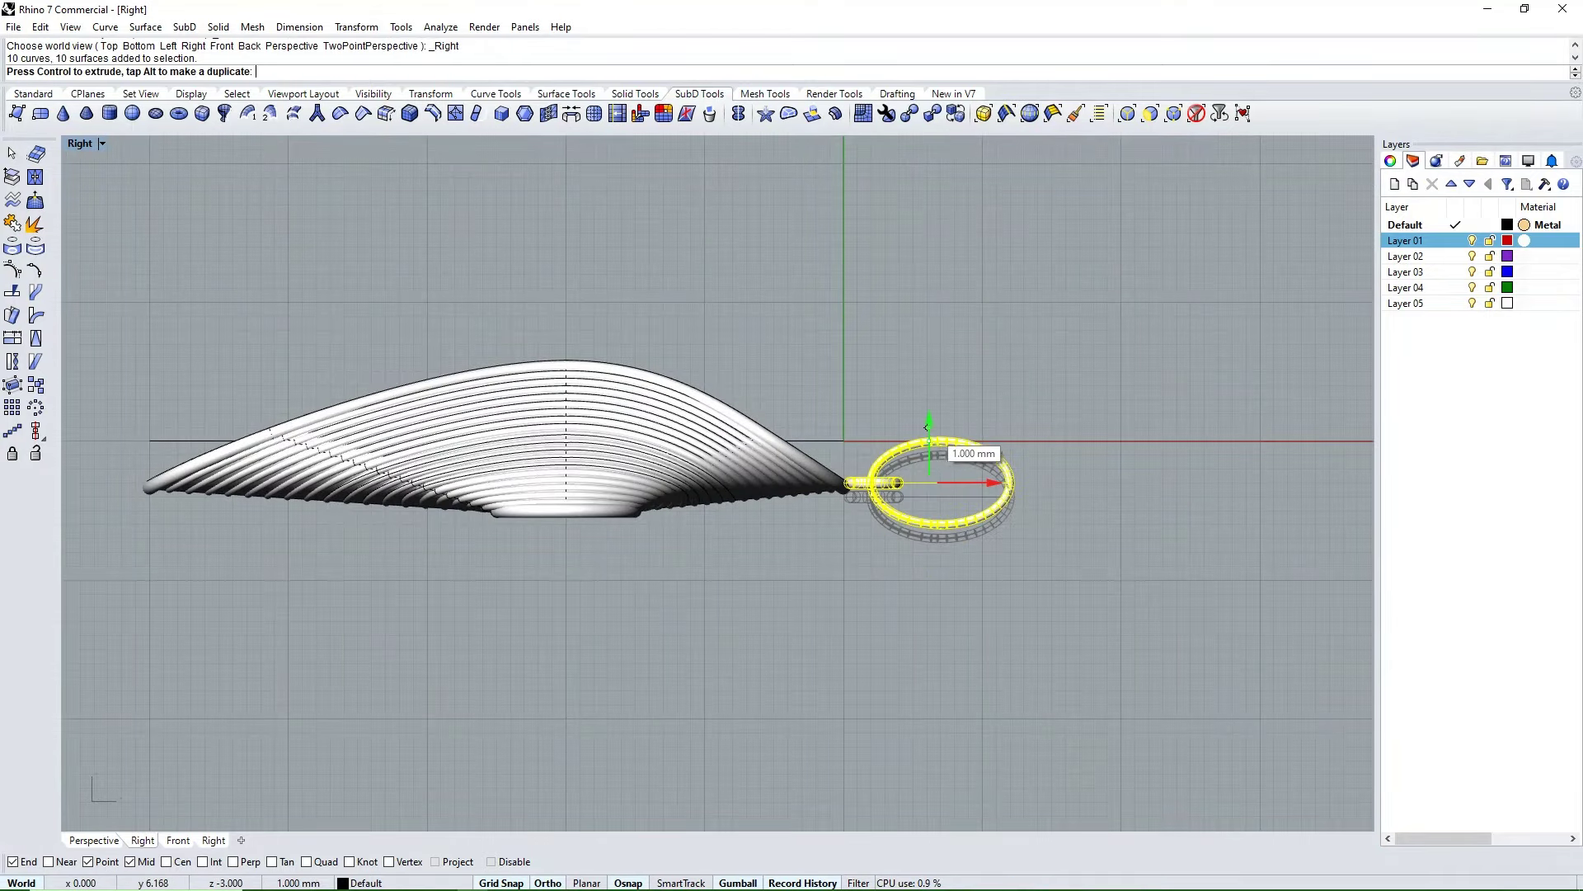
scroll(899, 494, up, 2)
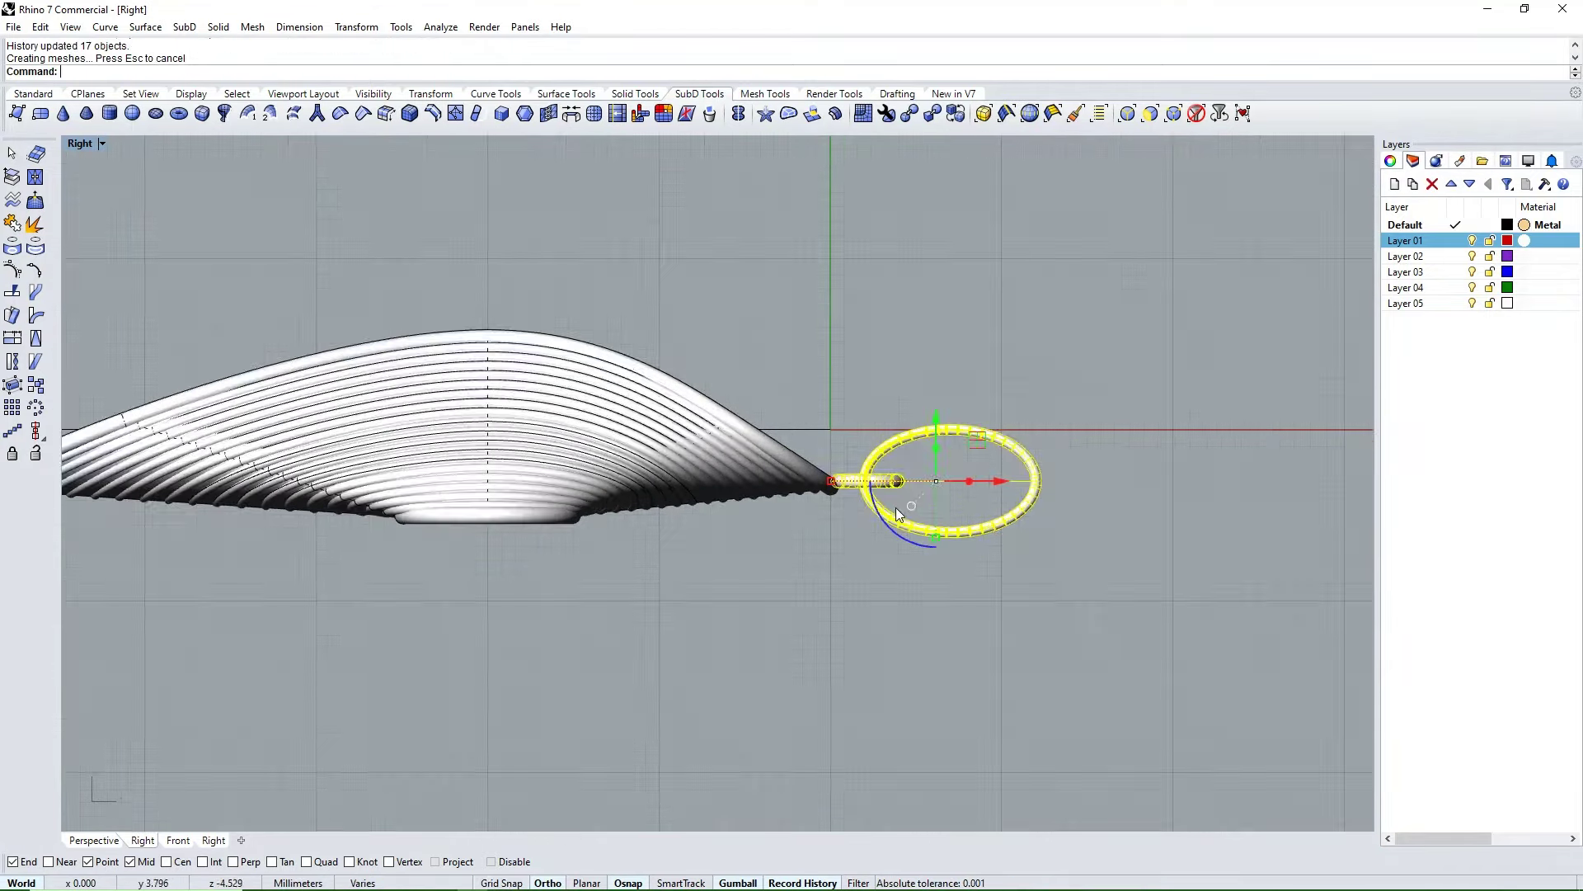
scroll(896, 507, up, 2)
drag(955, 439, 958, 437)
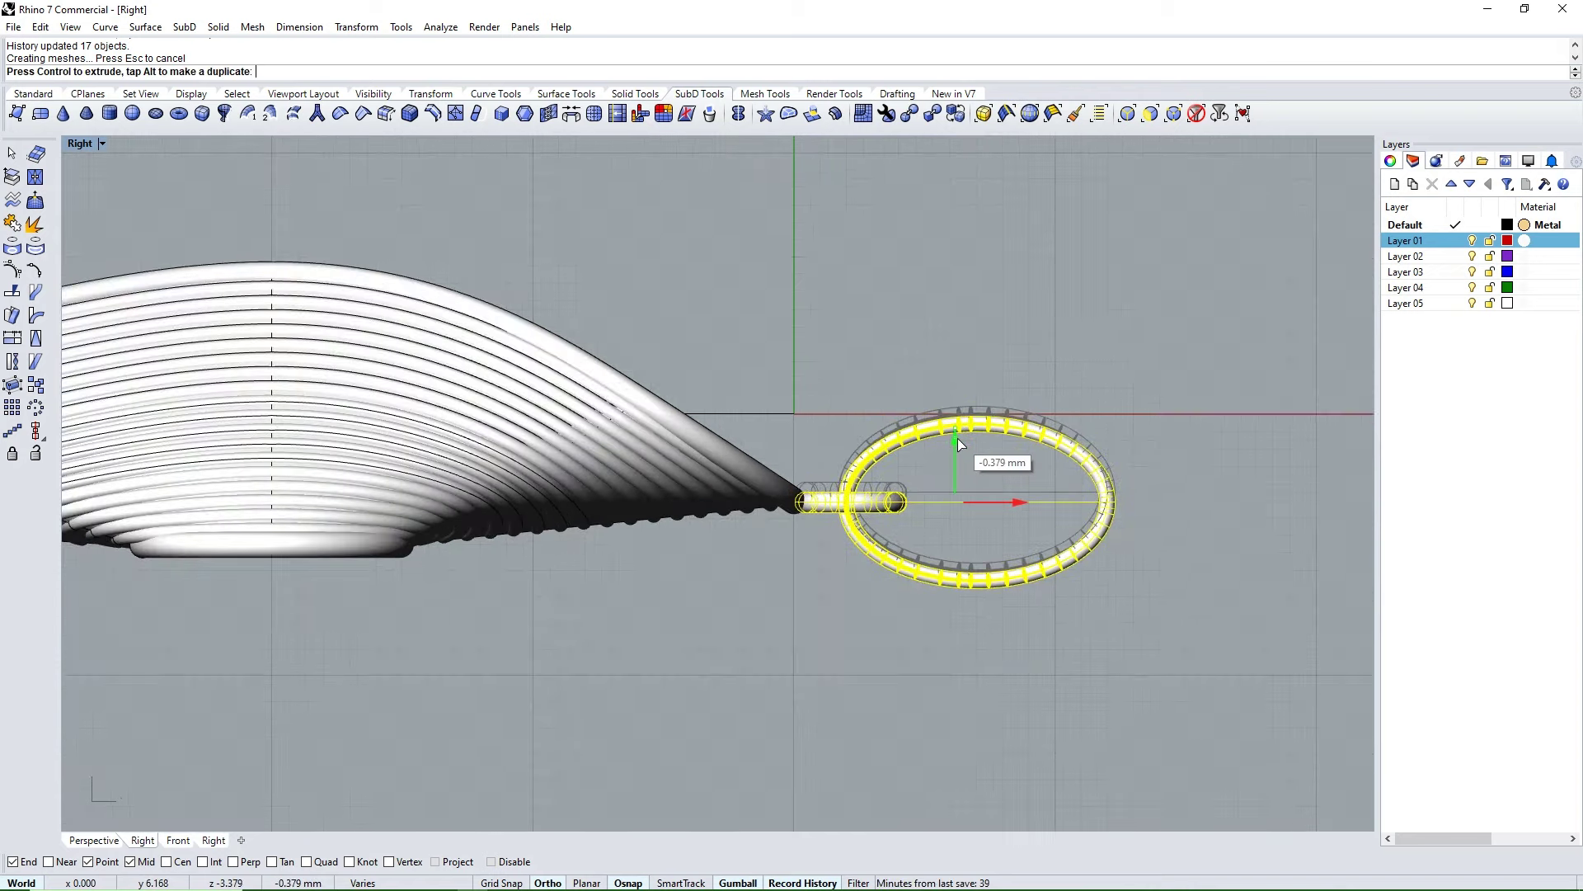
click(826, 566)
scroll(783, 412, down, 5)
- In the Perspective view, delete all leftover construction curves
text(erspective)
key(Return)
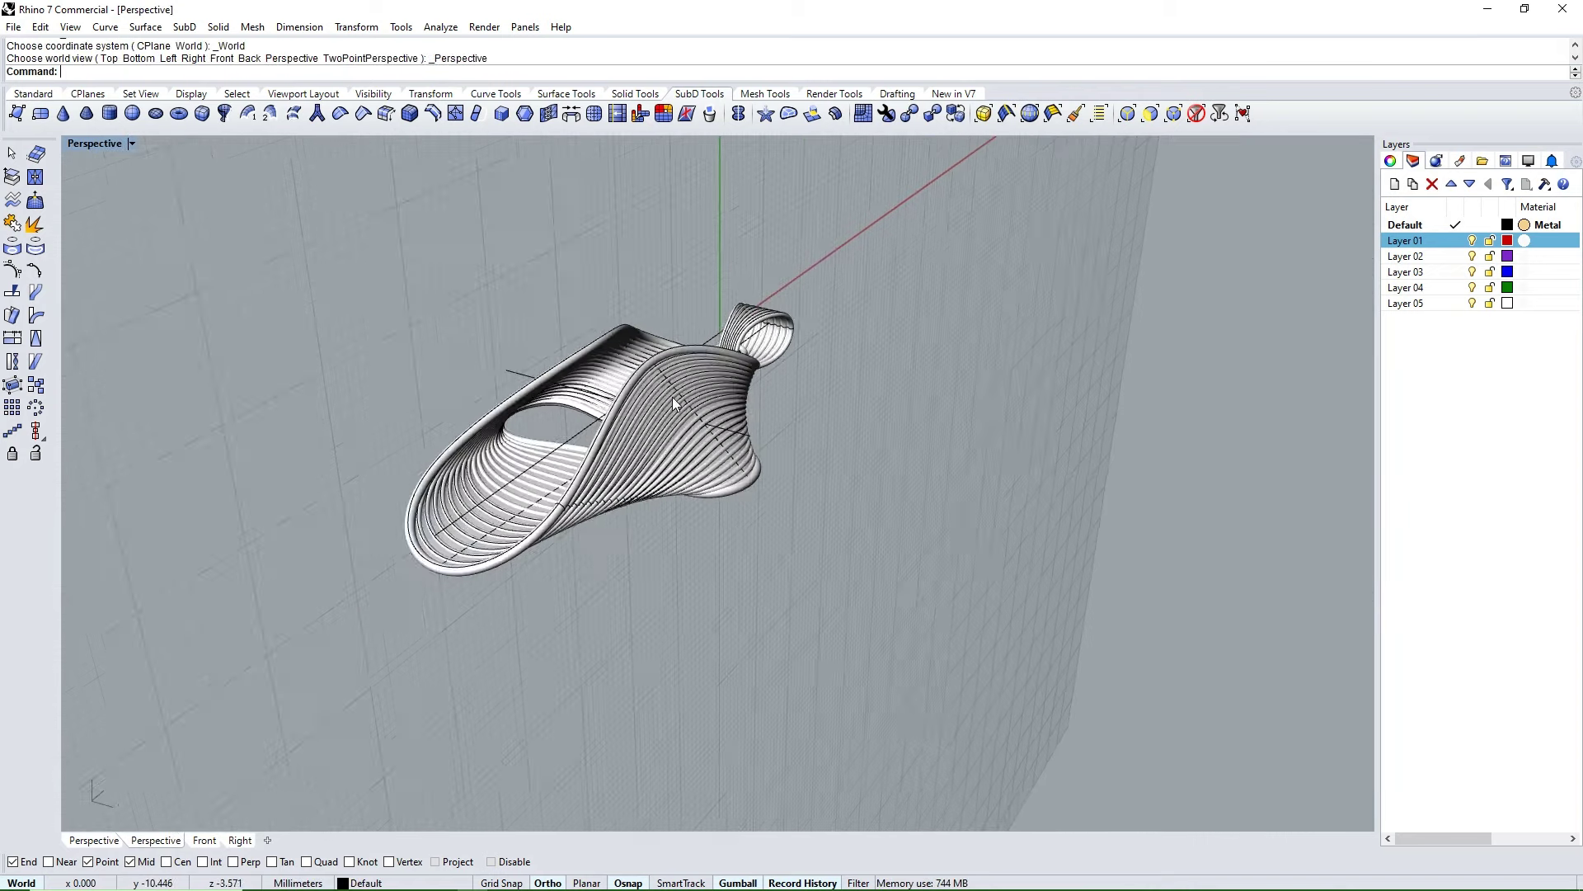
right_drag(671, 398, 747, 506)
key(ctrl+shift+c)
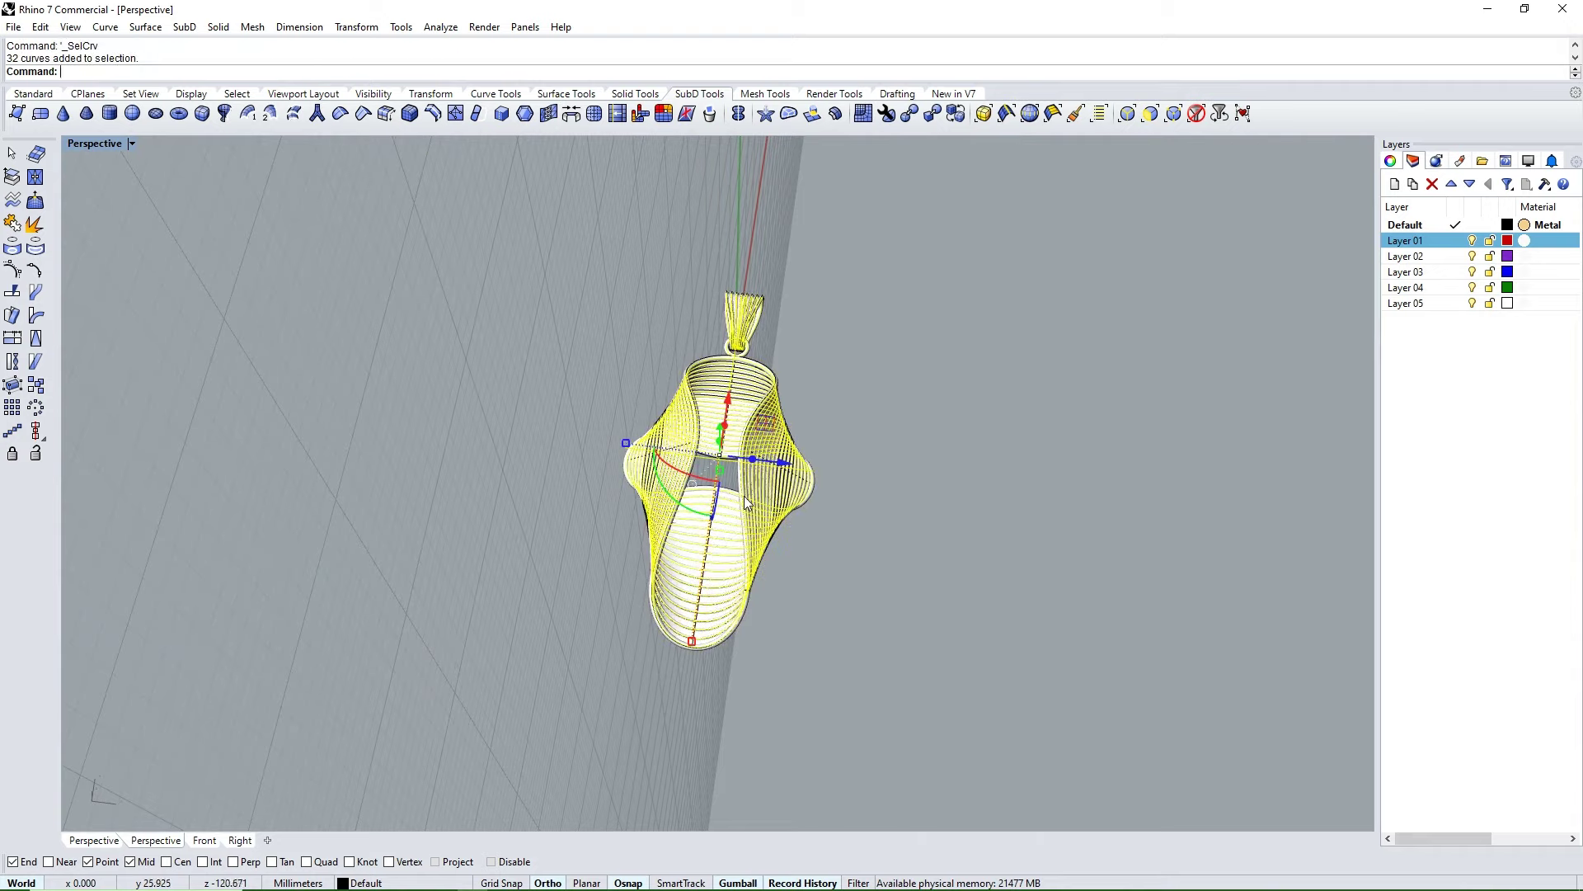
key(Delete)
- Set the viewport to Rendered mode and hide the grid and CPlane axes
click(101, 145)
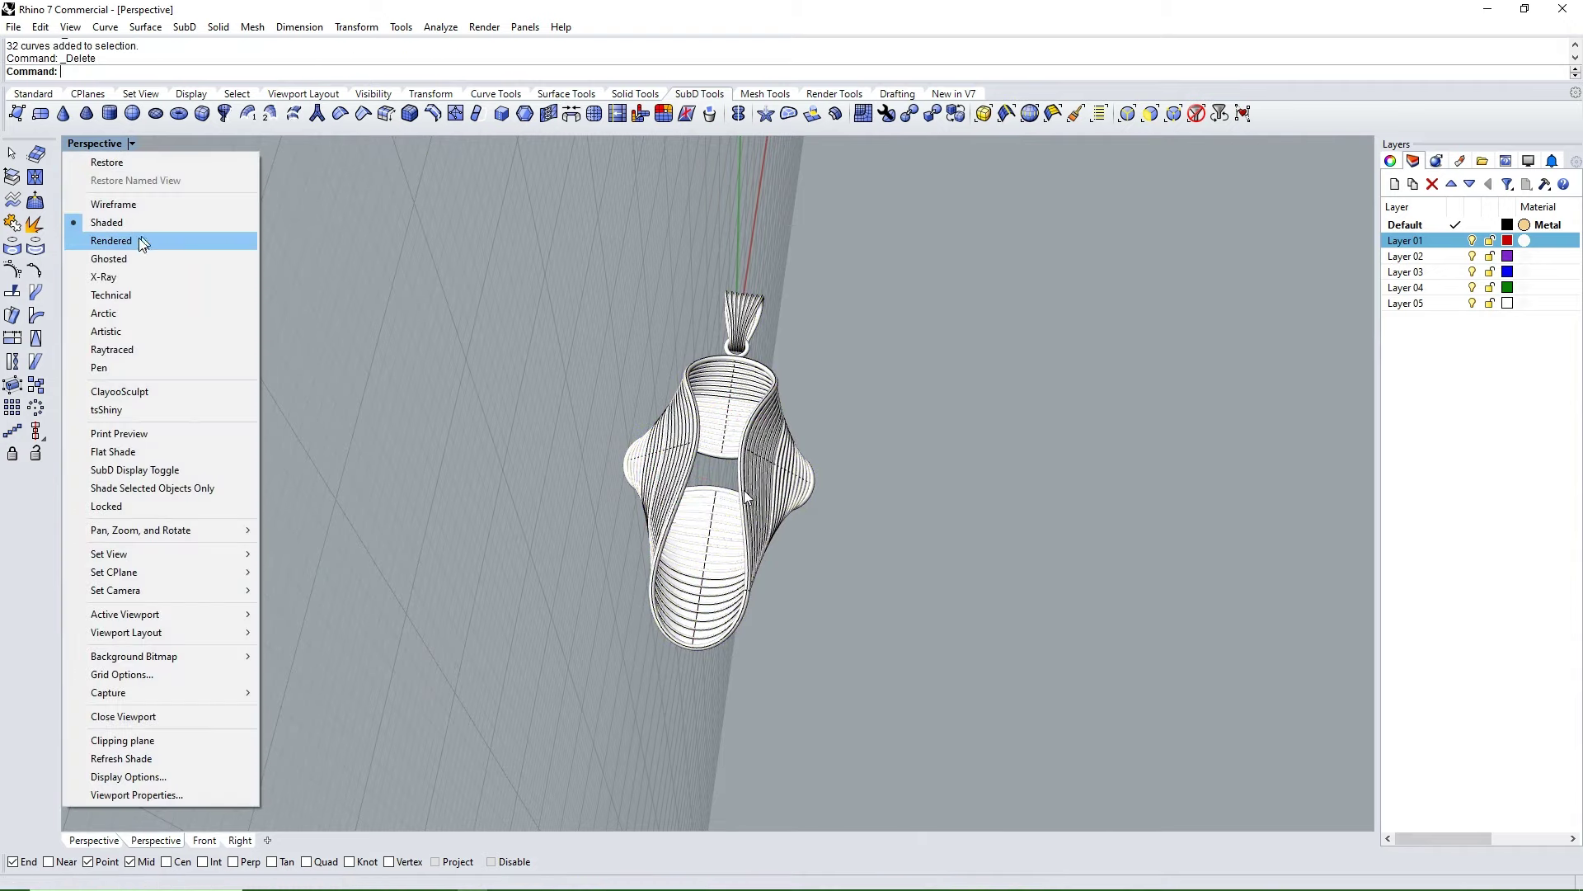
click(140, 242)
click(1528, 160)
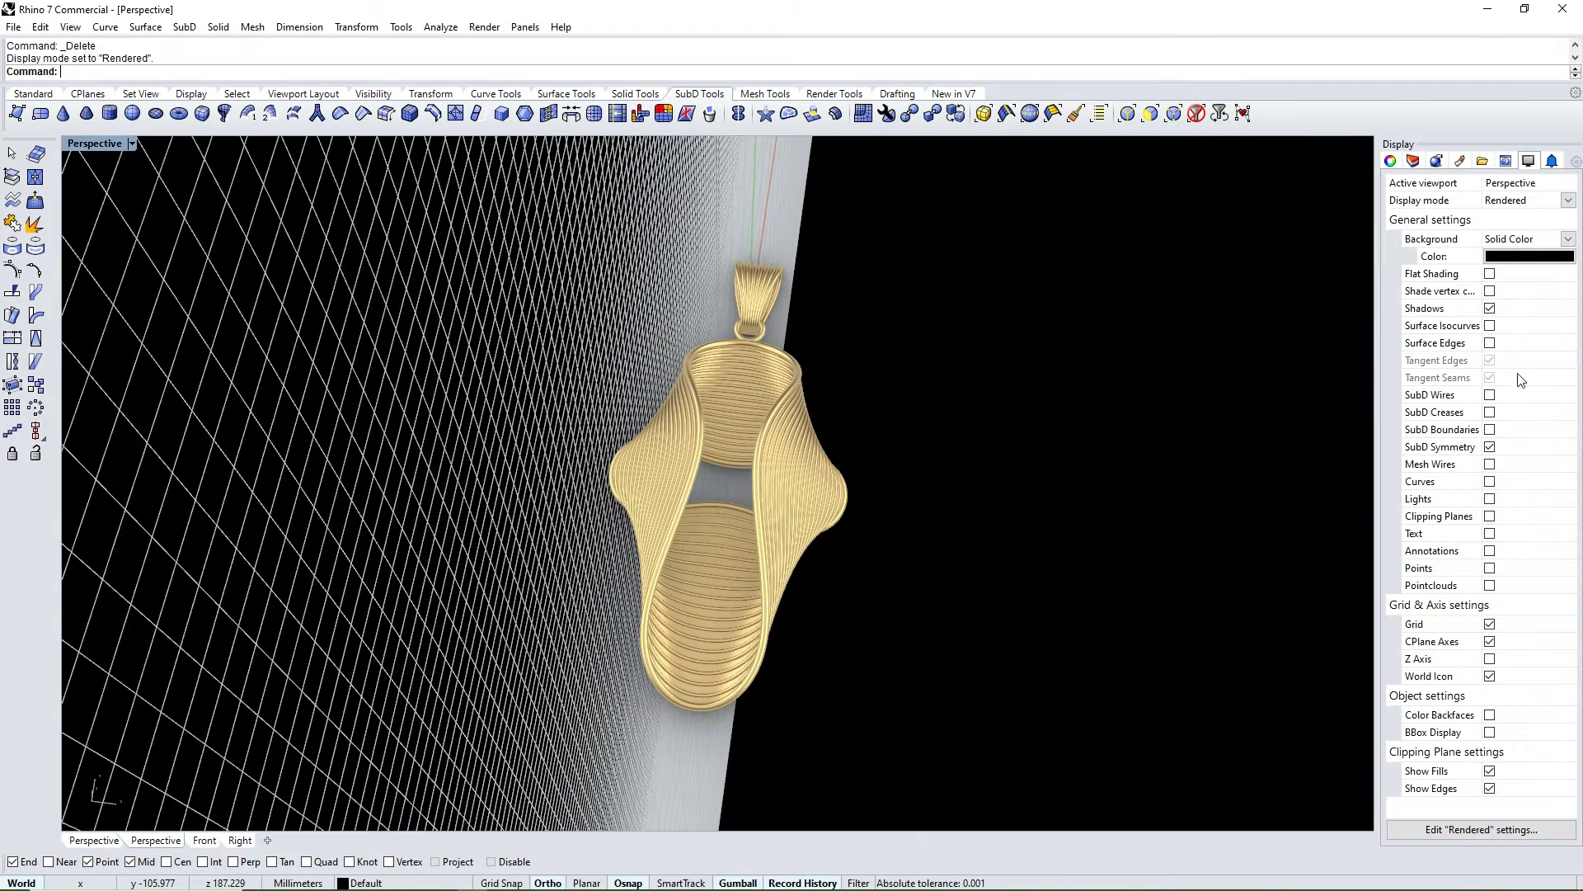
click(1489, 625)
click(1490, 642)
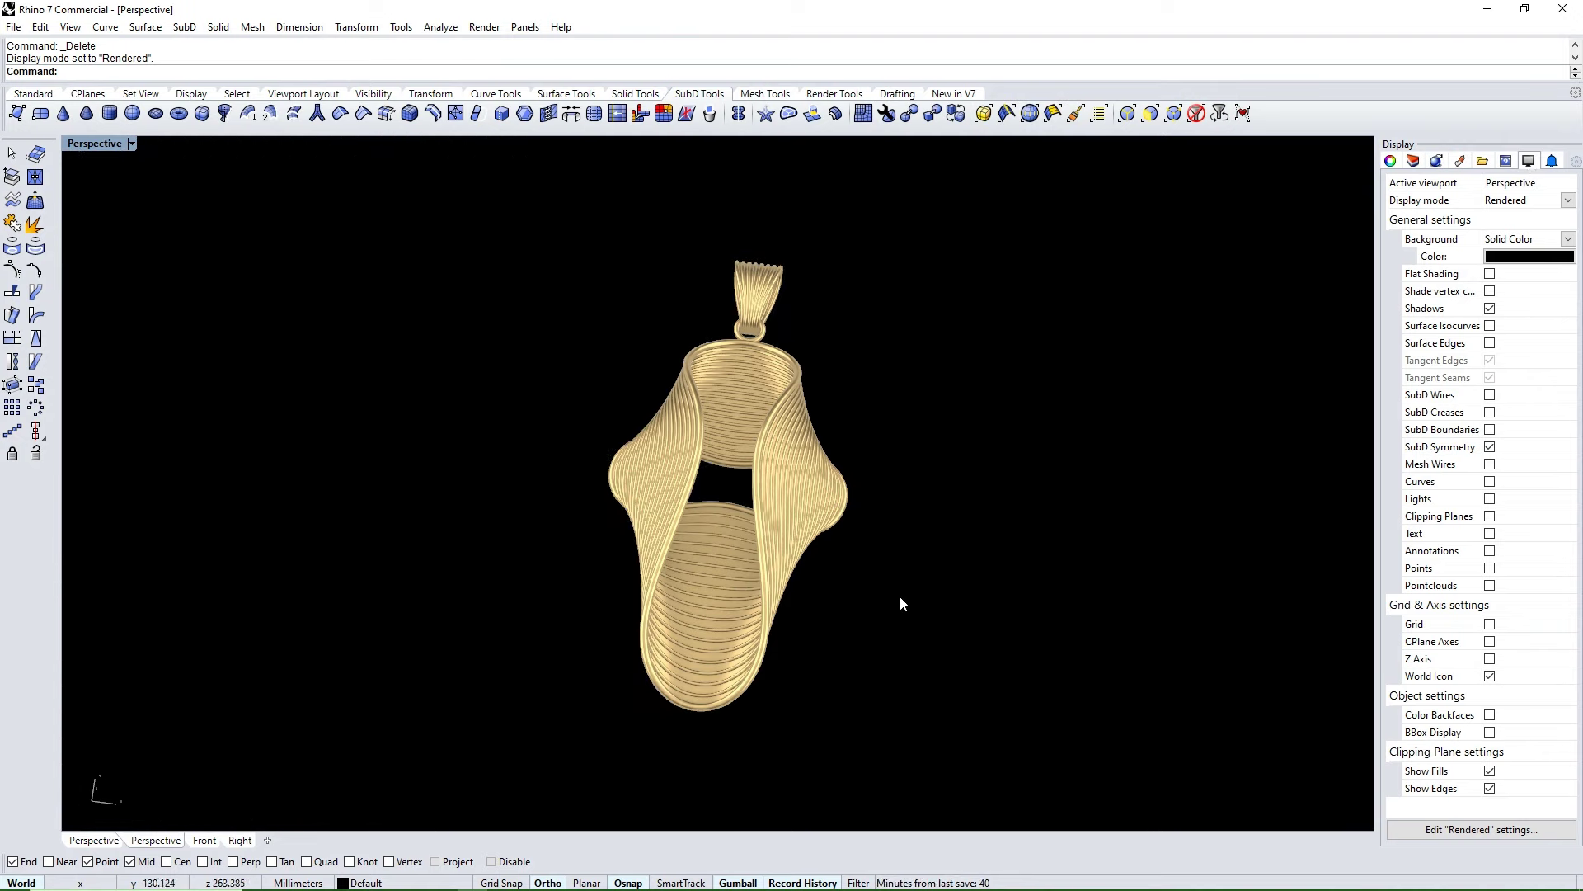
- Inspect the gold-rendered pendant from top and perspective views by orbiting around it
key(ctrl+F1)
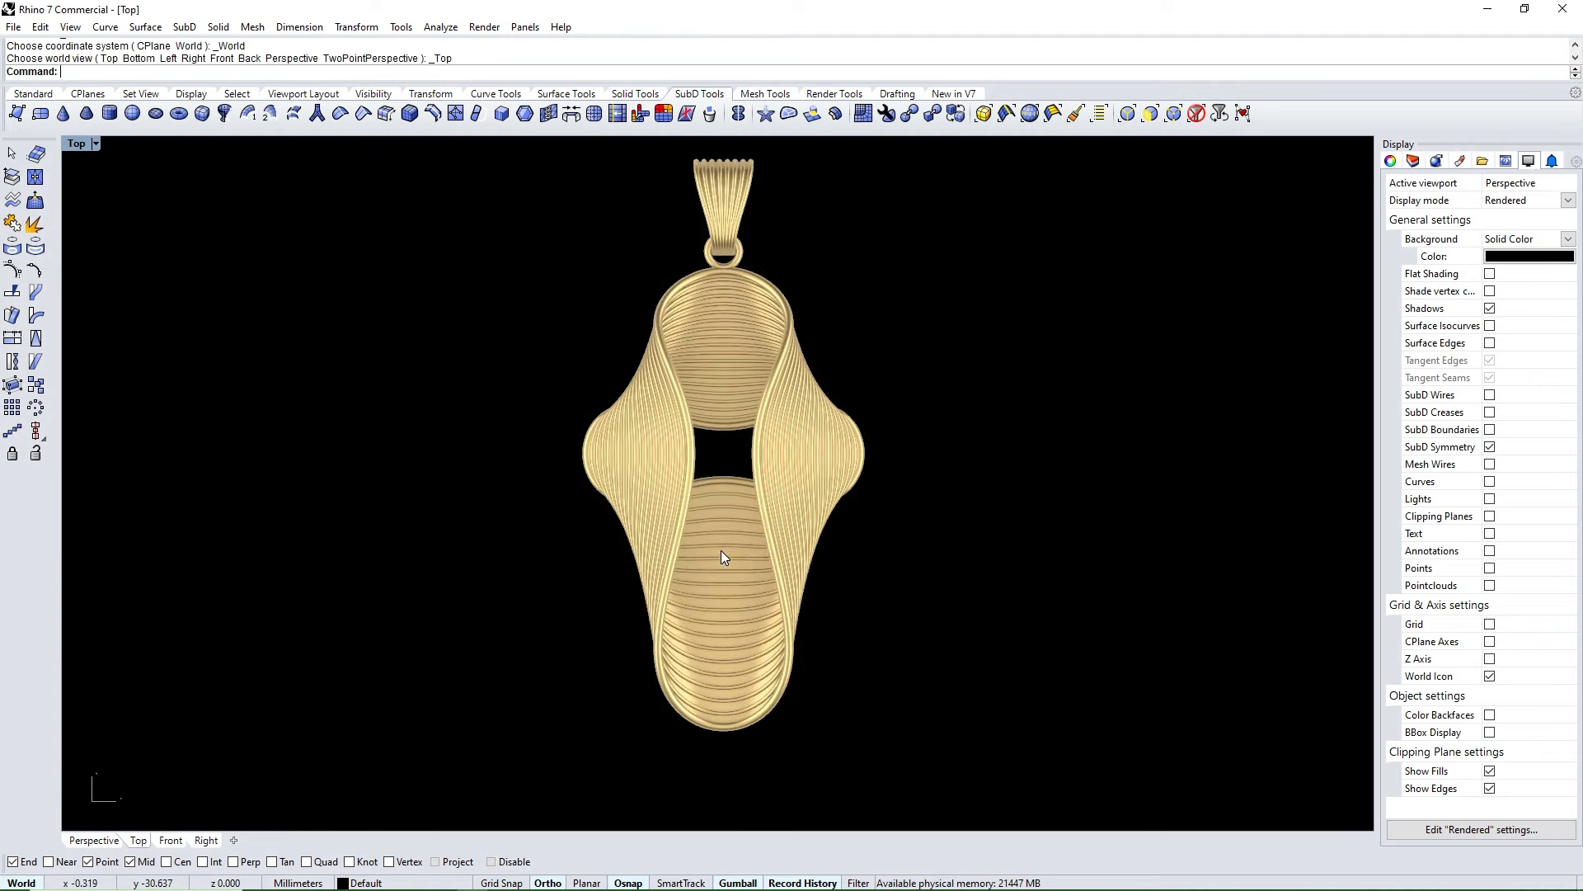
text(P)
key(ctrl+F3)
mouse_move(735, 438)
right_down()
mouse_move(721, 539)
mouse_move(1174, 514)
mouse_move(1103, 820)
mouse_move(1212, 304)
mouse_move(971, 672)
mouse_move(701, 423)
mouse_move(712, 476)
right_up()
scroll(713, 476, up, 3)
scroll(720, 422, down, 3)
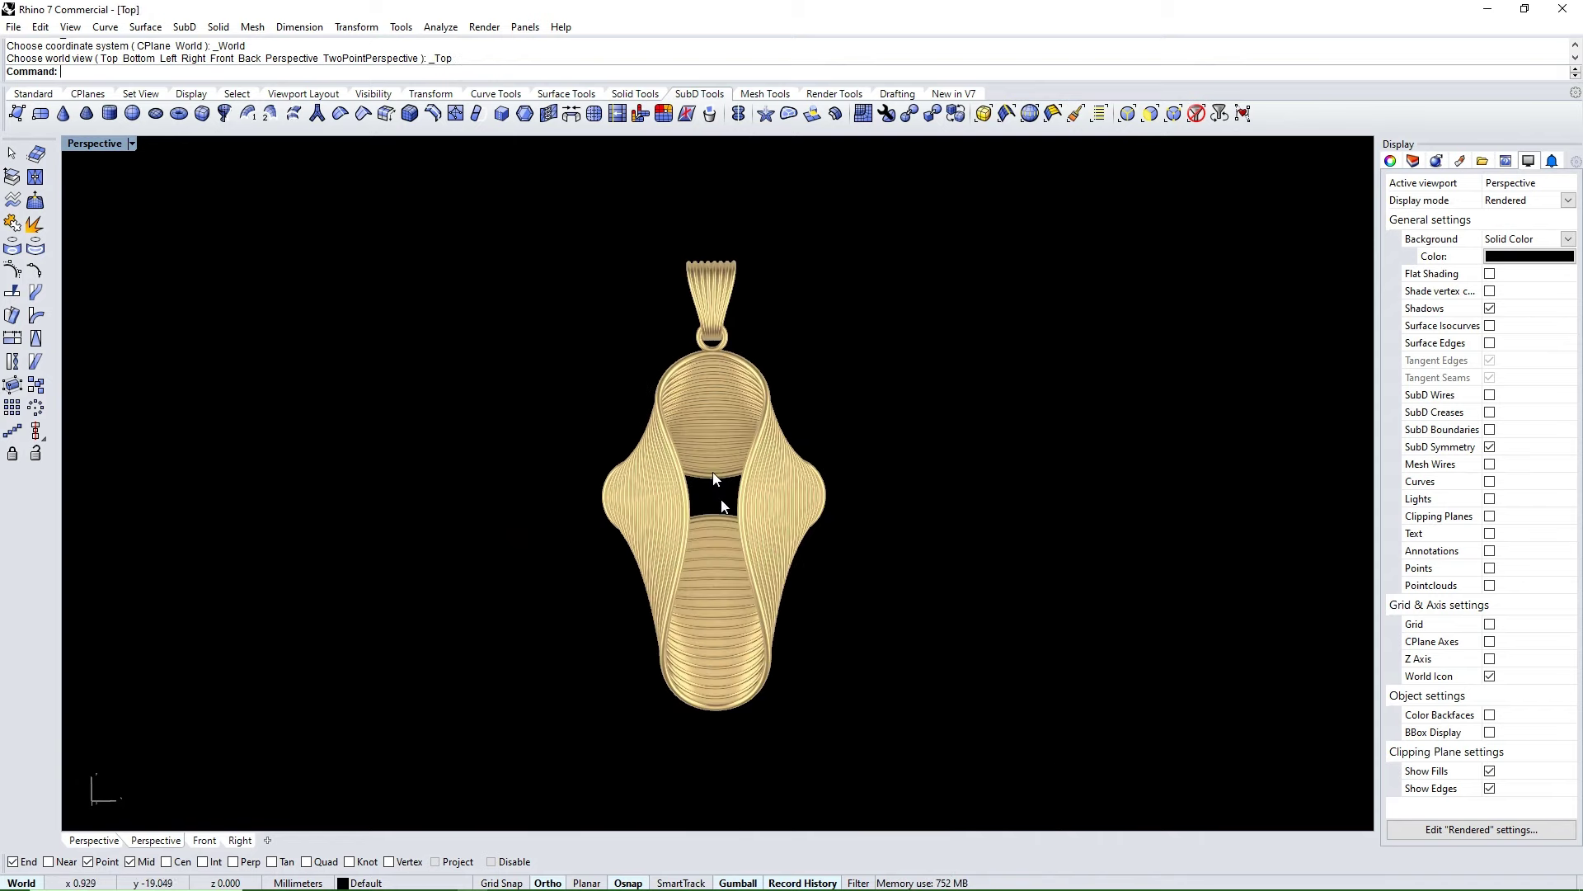
mouse_move(653, 572)
right_down()
mouse_move(954, 442)
mouse_move(1011, 329)
mouse_move(898, 195)
mouse_move(701, 498)
mouse_move(473, 481)
mouse_move(388, 339)
mouse_move(403, 319)
mouse_move(537, 343)
mouse_move(622, 237)
mouse_move(622, 661)
mouse_move(914, 348)
right_up()
key(Home)
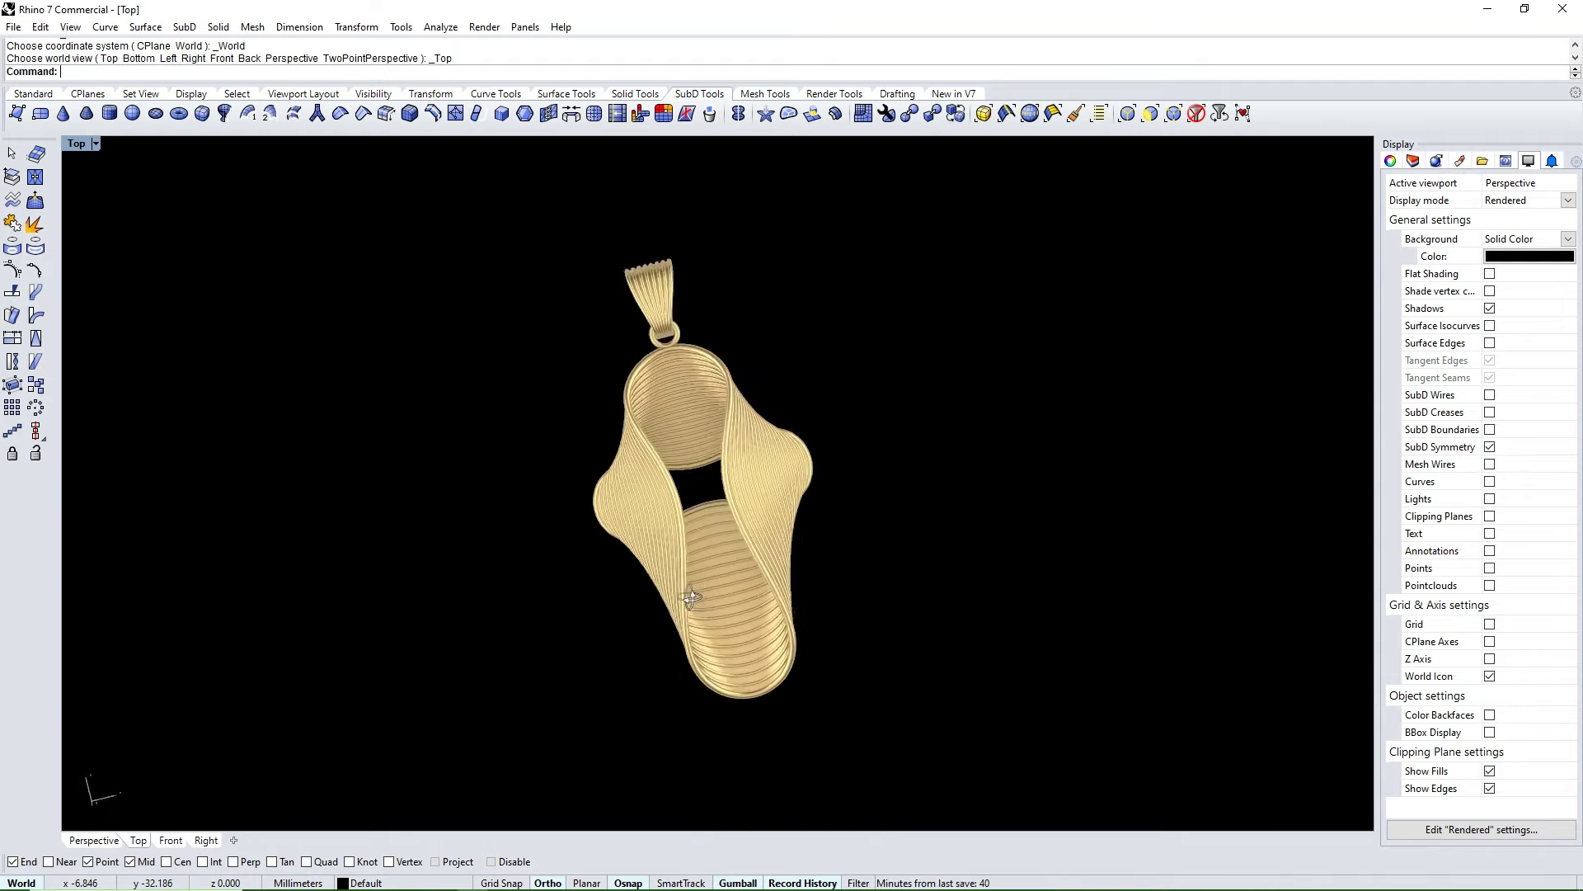